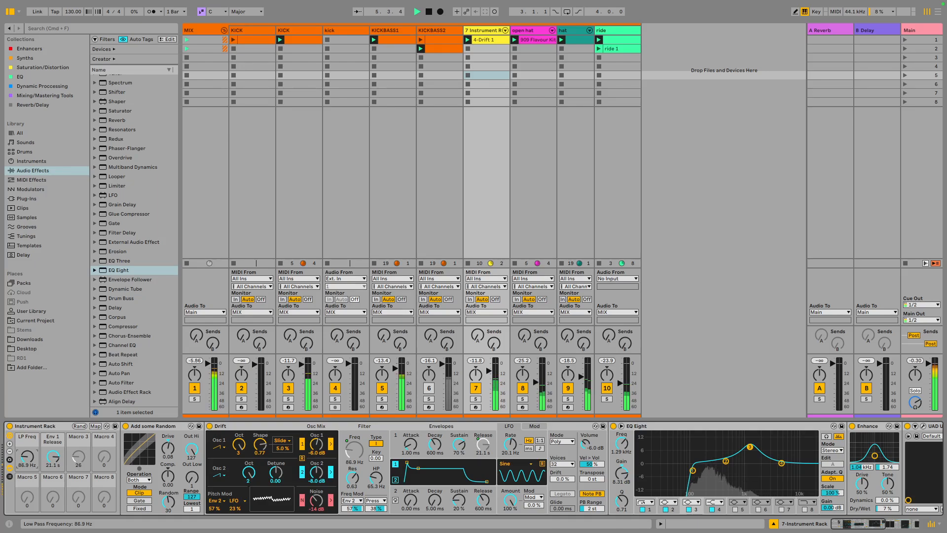
Step: Raise the instrument rack's LP Freq macro to 108 Hz, and switch the MIX track's second EQ Eight on and off
drag(26, 460, 26, 457)
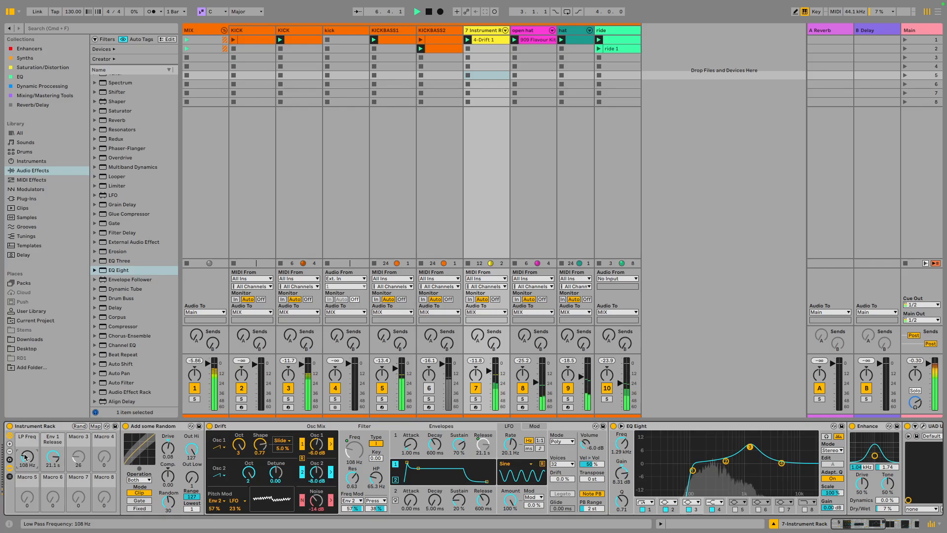
click(213, 30)
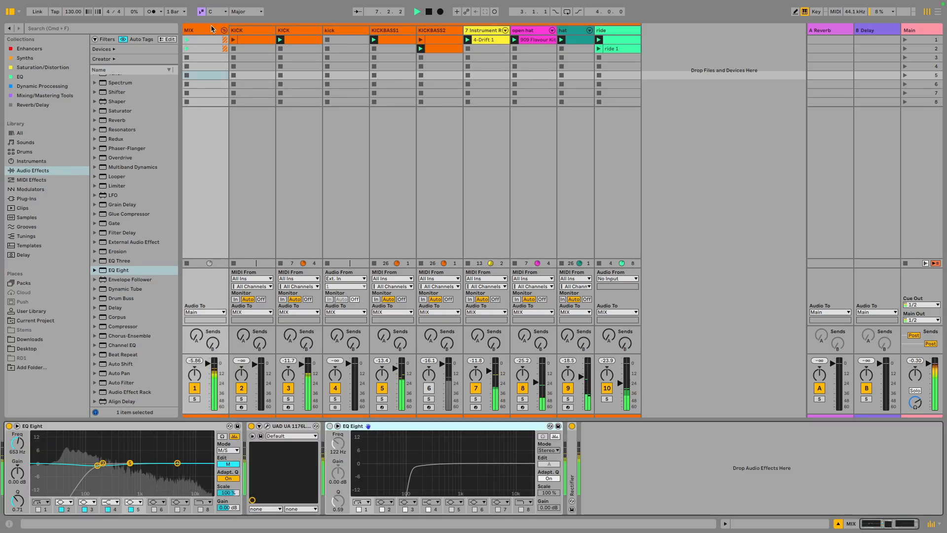
click(337, 427)
click(335, 426)
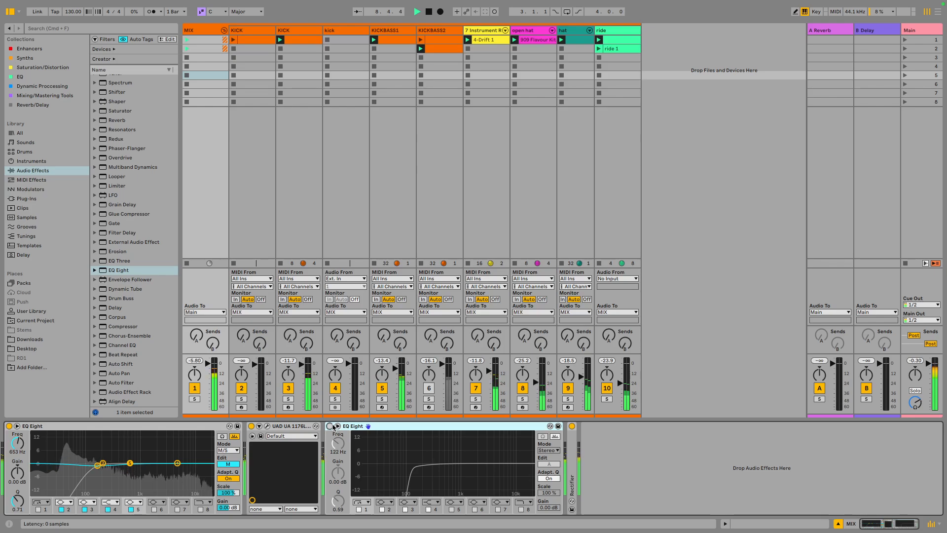
Step: Turn the ride track's A Reverb send fully up and set track 7's LP Freq macro to 272 Hz
click(480, 30)
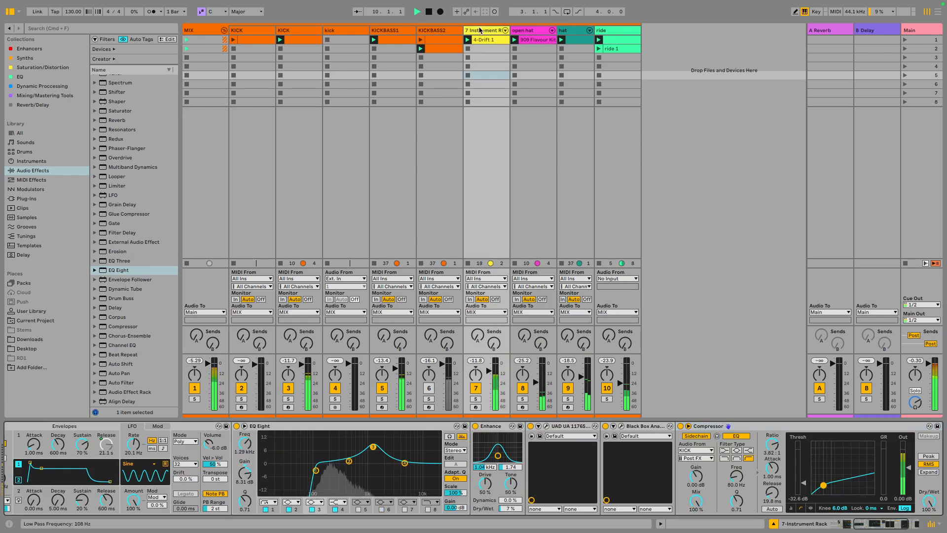
drag(609, 335, 609, 261)
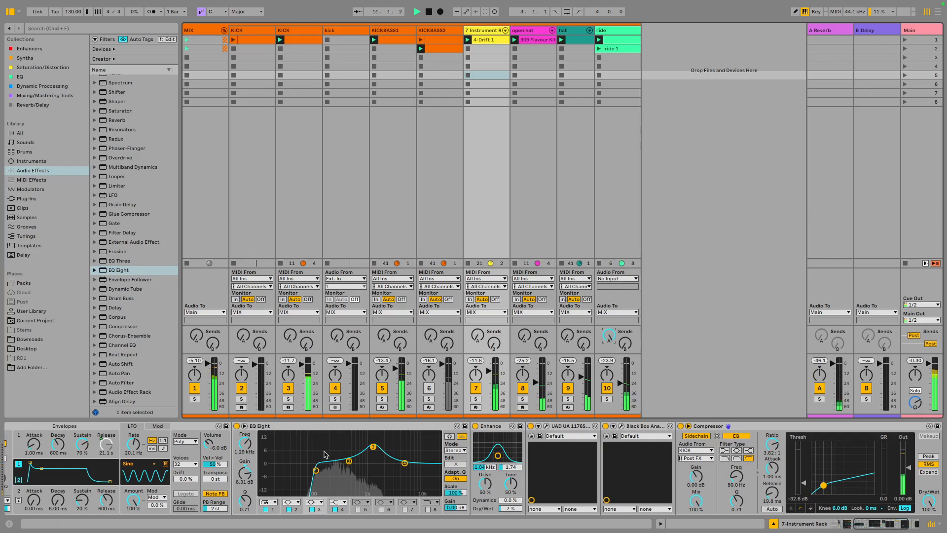
scroll(326, 455, left, 10)
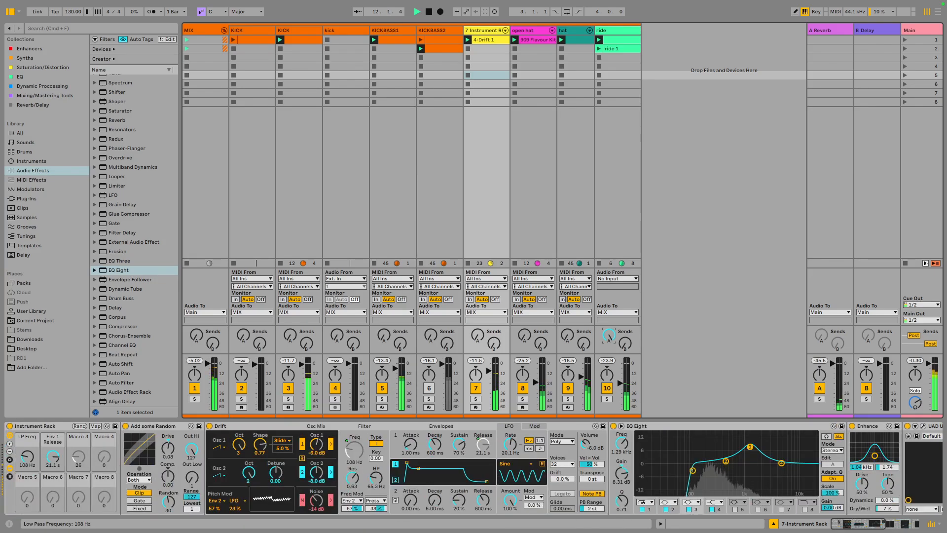
drag(27, 457, 28, 450)
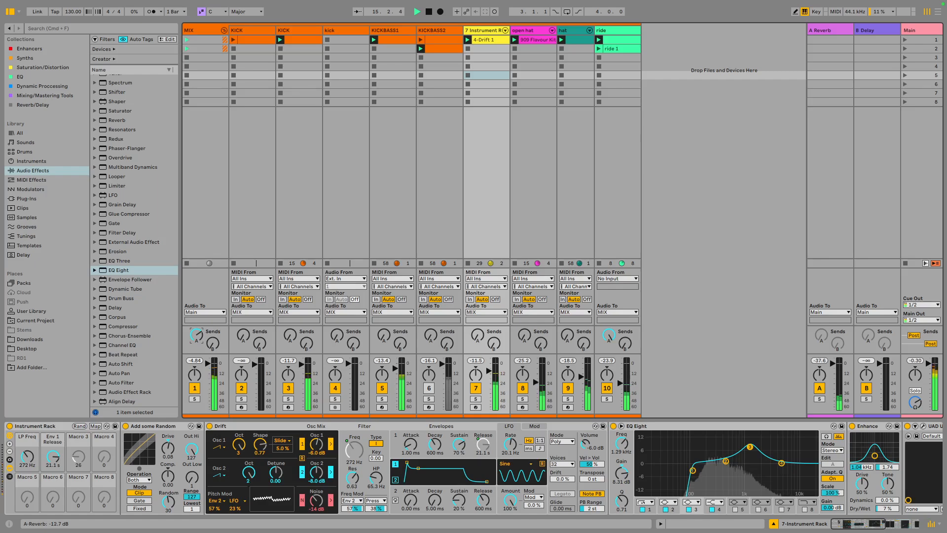
Step: Try the MIX track's A Reverb send at 0.0 dB, set its second EQ Eight's frequency to 240 Hz, and switch that EQ off
drag(196, 335, 196, 329)
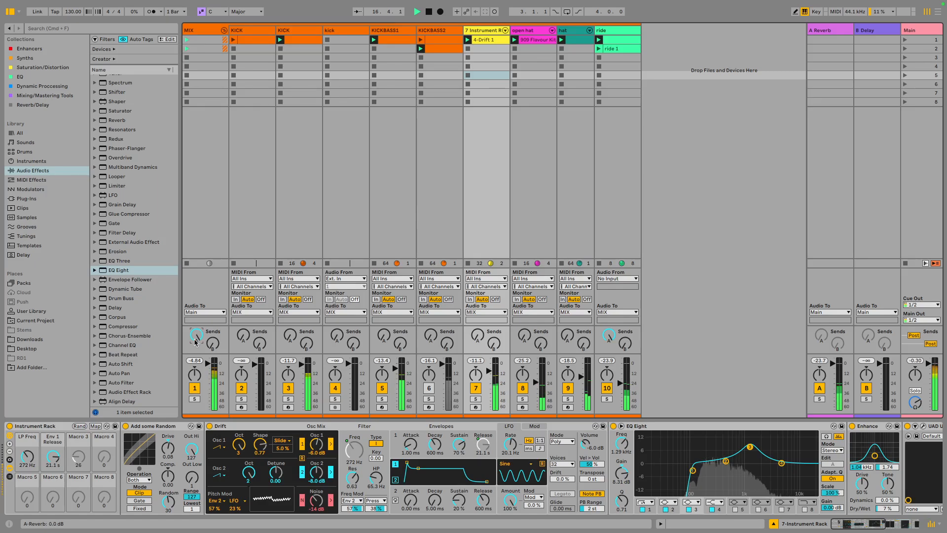
click(204, 75)
drag(338, 443, 338, 434)
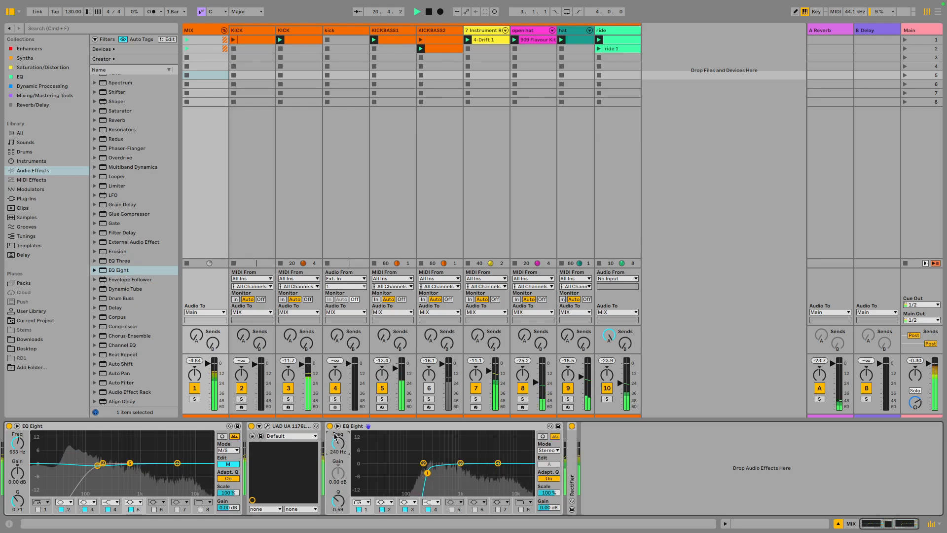
click(330, 426)
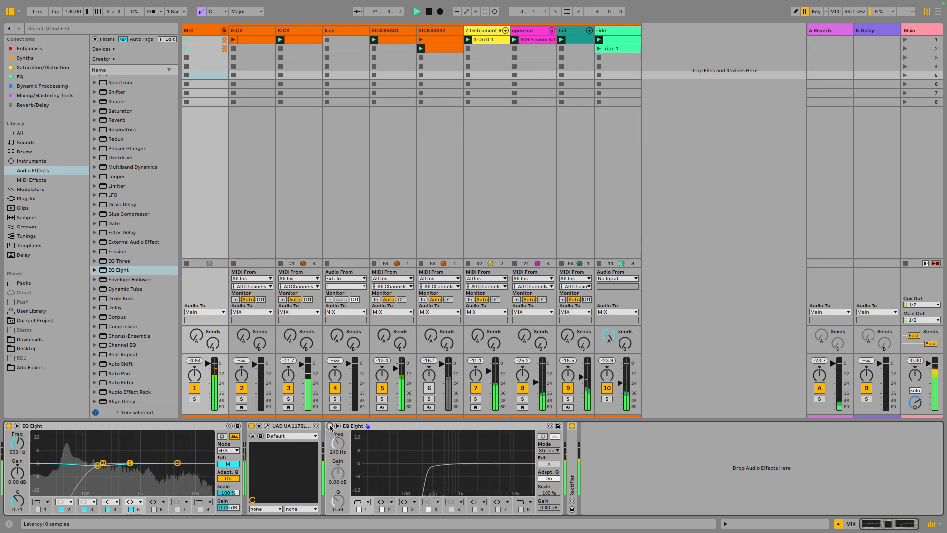
Step: Lower track 7's LP Freq macro to 186 Hz and deactivate the track
click(486, 75)
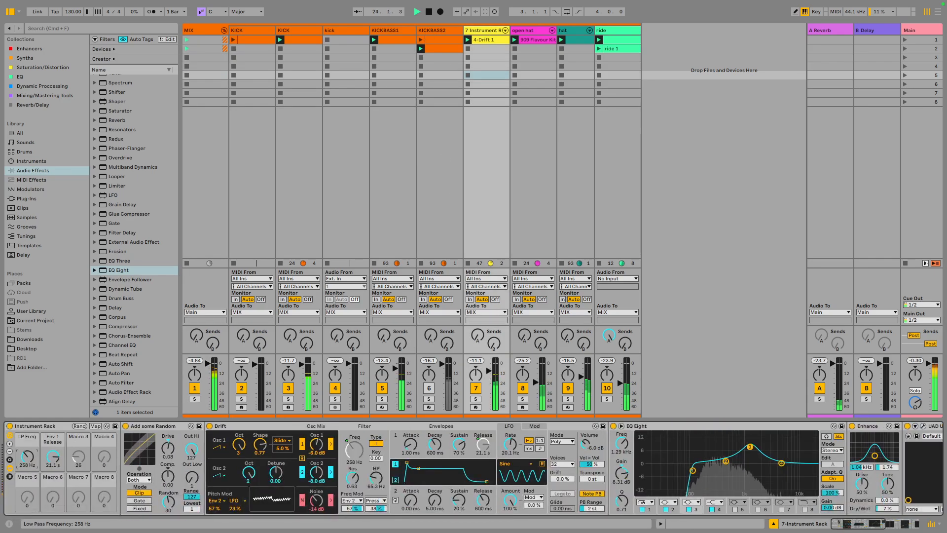
mouse_move(27, 457)
mouse_down()
mouse_move(27, 445)
mouse_move(27, 460)
mouse_up()
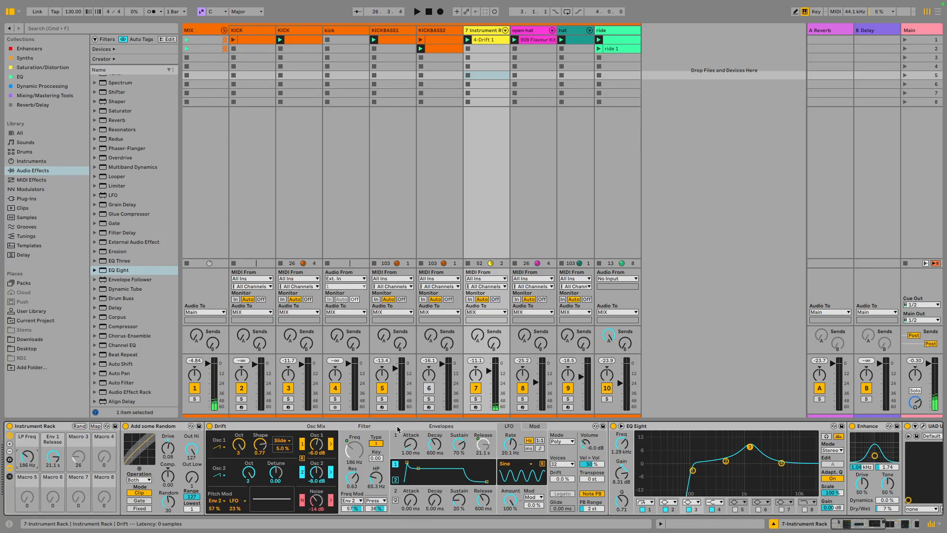
click(476, 388)
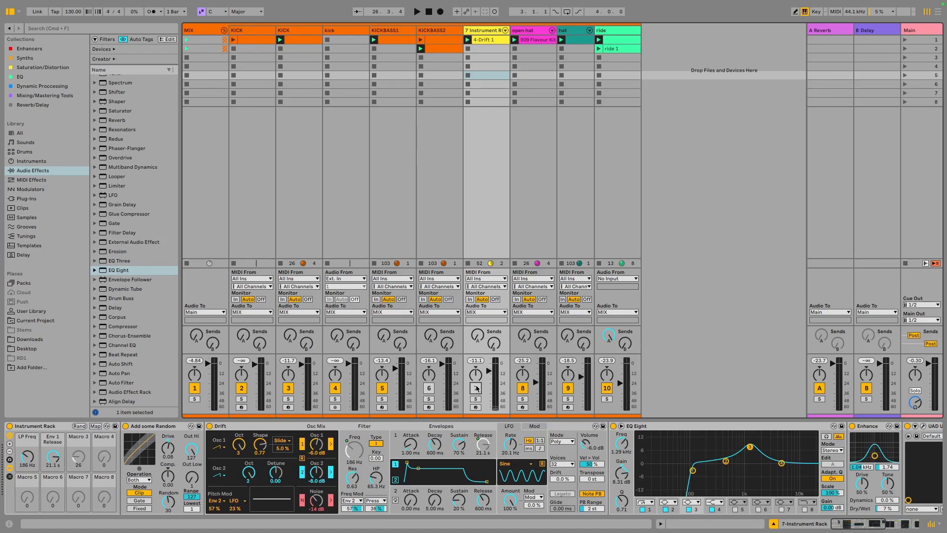
Step: Look over the device chains of the kick track, track 7 and the KICK track 3
click(332, 183)
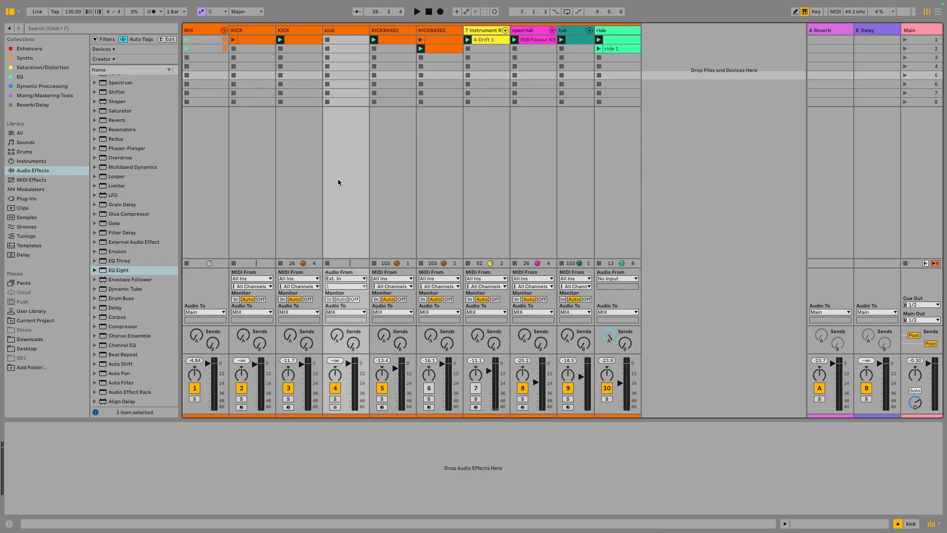
click(472, 30)
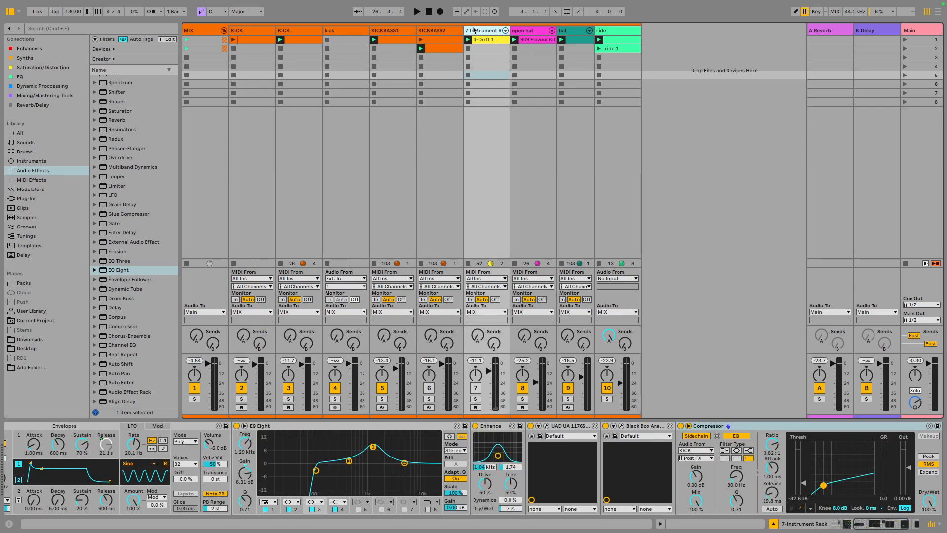
click(284, 31)
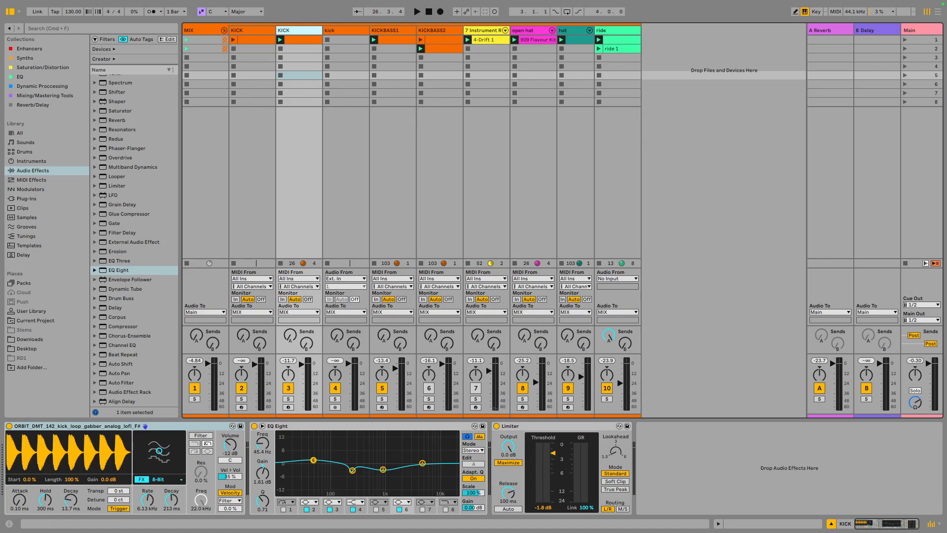
Step: Browse the Drum Sampler instrument's presets, previewing the Taka Spike, Rattle, Rushmore and Sliced Break kits
click(31, 179)
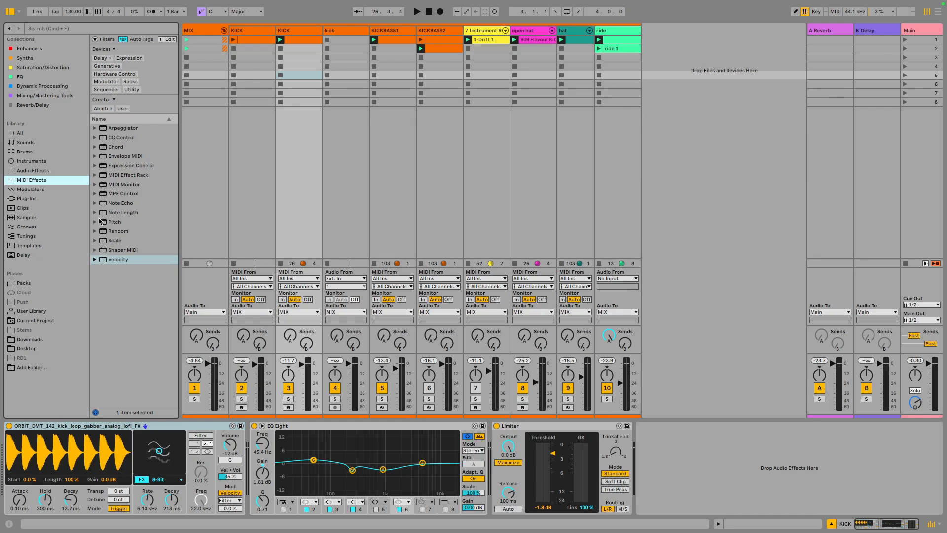
click(29, 161)
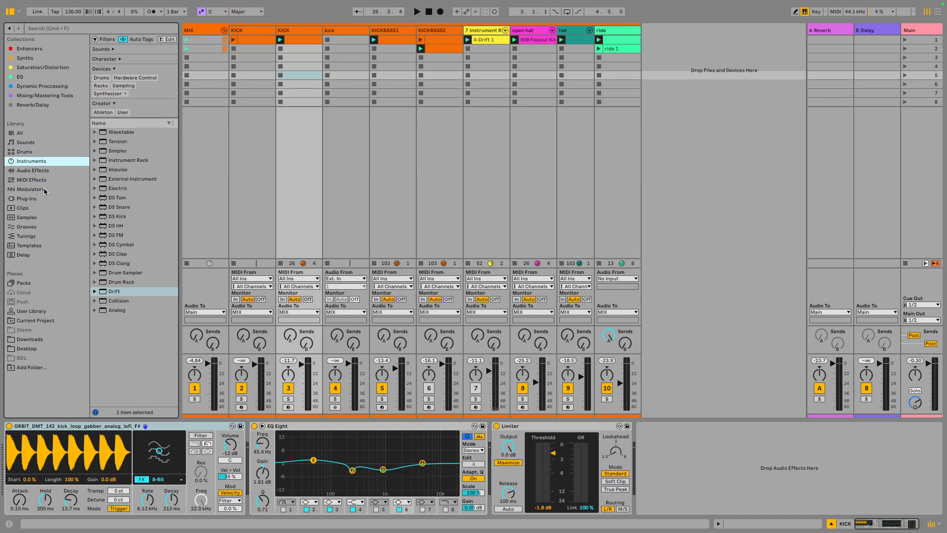
click(106, 272)
click(95, 272)
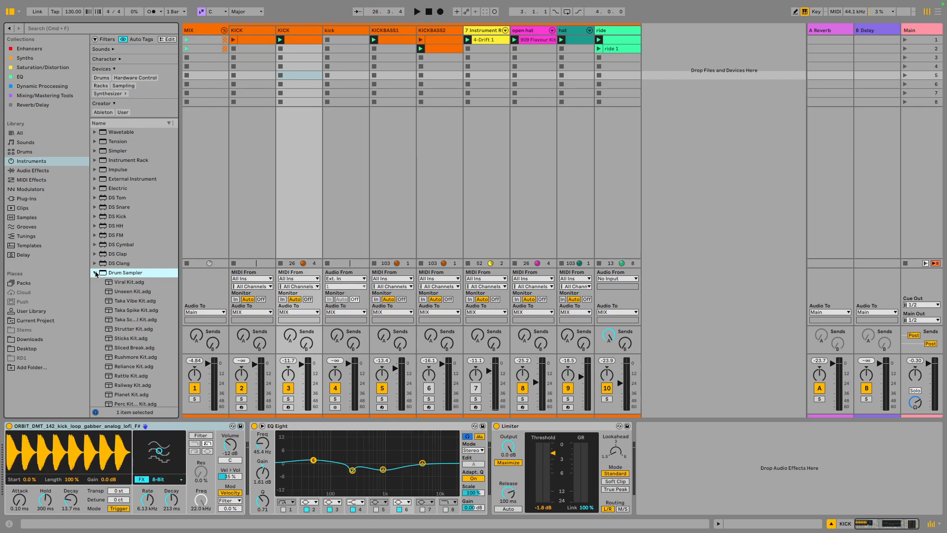
click(113, 291)
click(117, 310)
scroll(118, 310, down, 4)
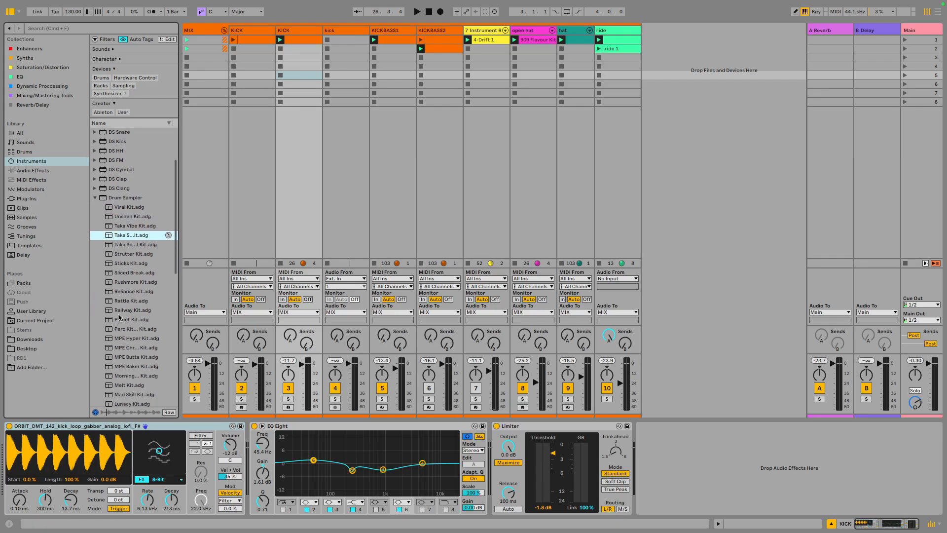
click(119, 302)
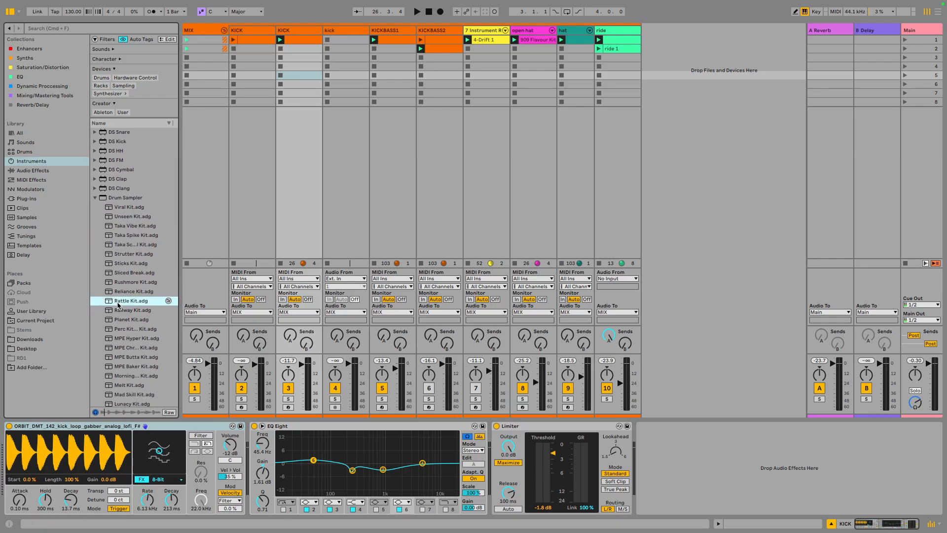
click(119, 286)
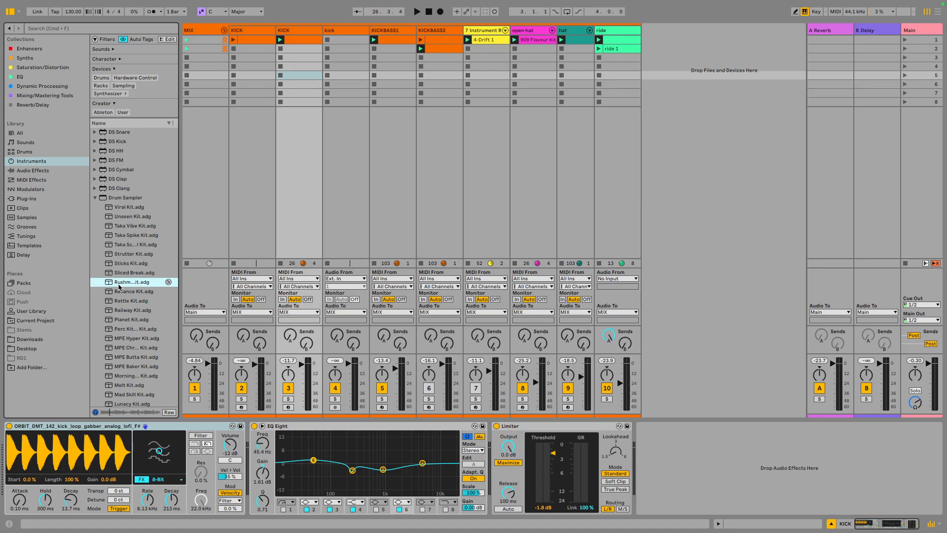
click(118, 276)
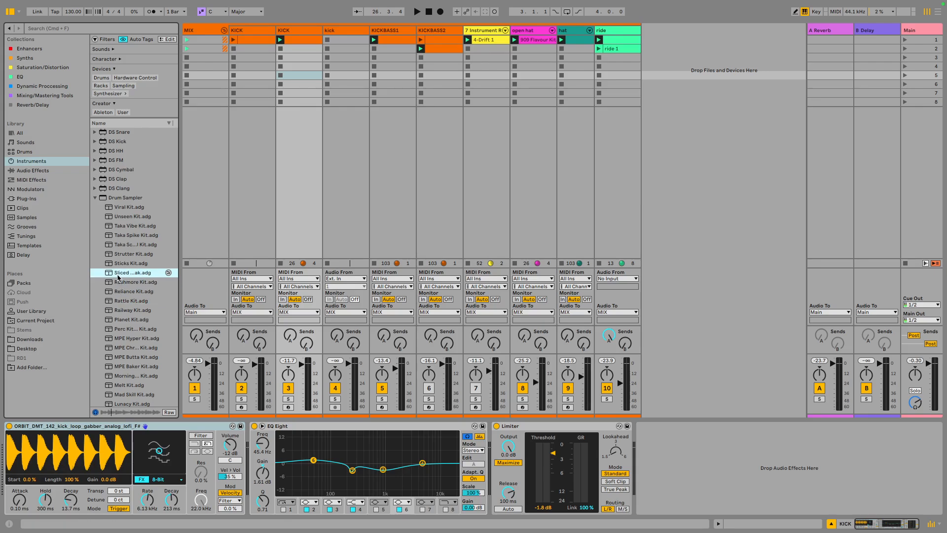
Step: Load the Sliced Break.adg preset onto a new track after the ride track to view its devices, and delete that track
drag(119, 278, 676, 152)
drag(676, 155, 677, 153)
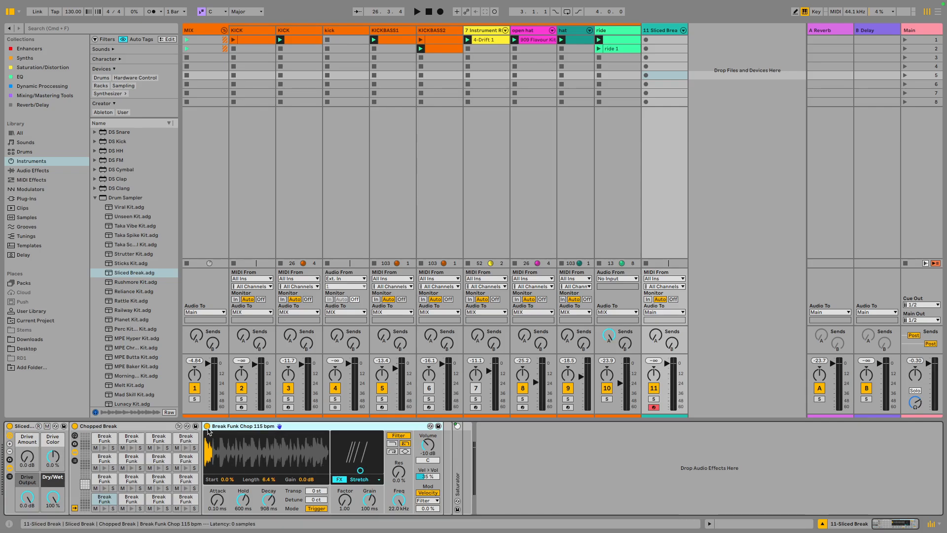
click(663, 33)
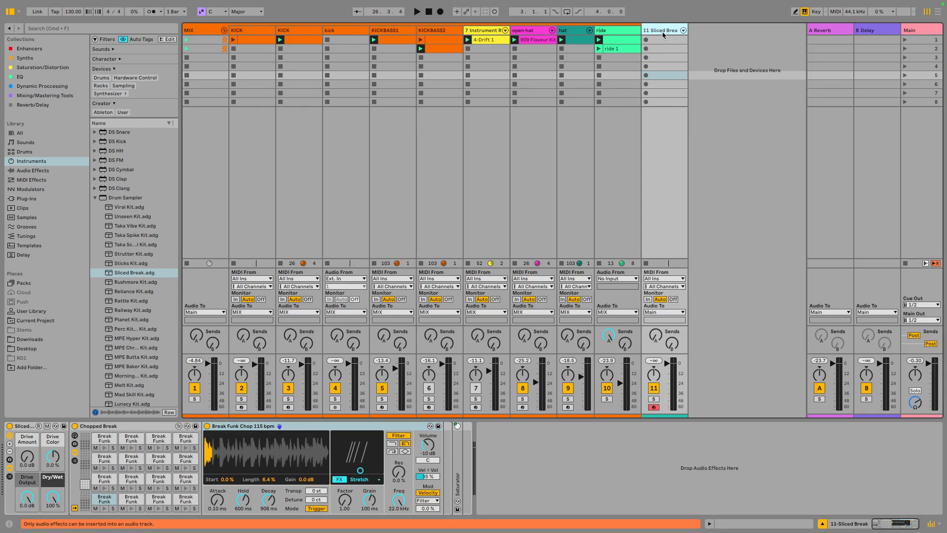
key(Delete)
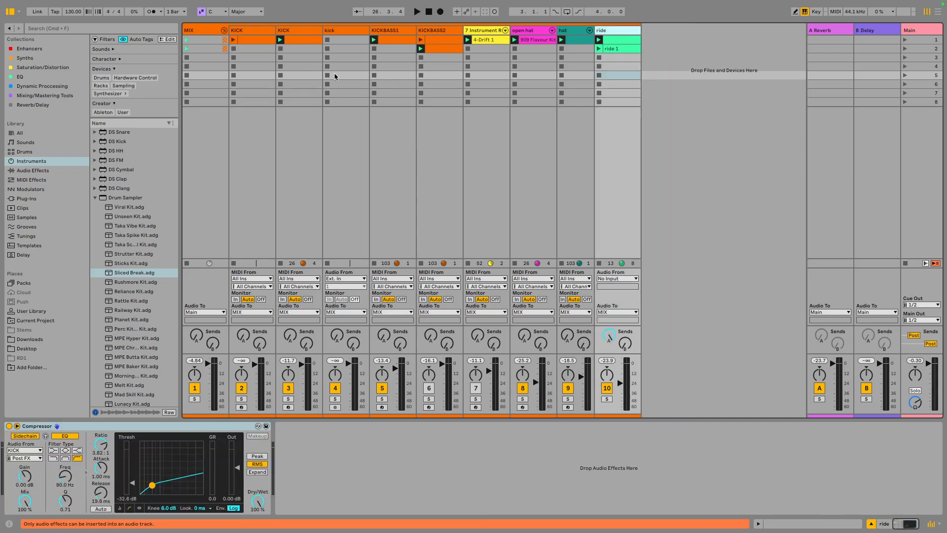
Step: Display the sampler on KICK track 3 and solo that track
click(290, 31)
click(262, 33)
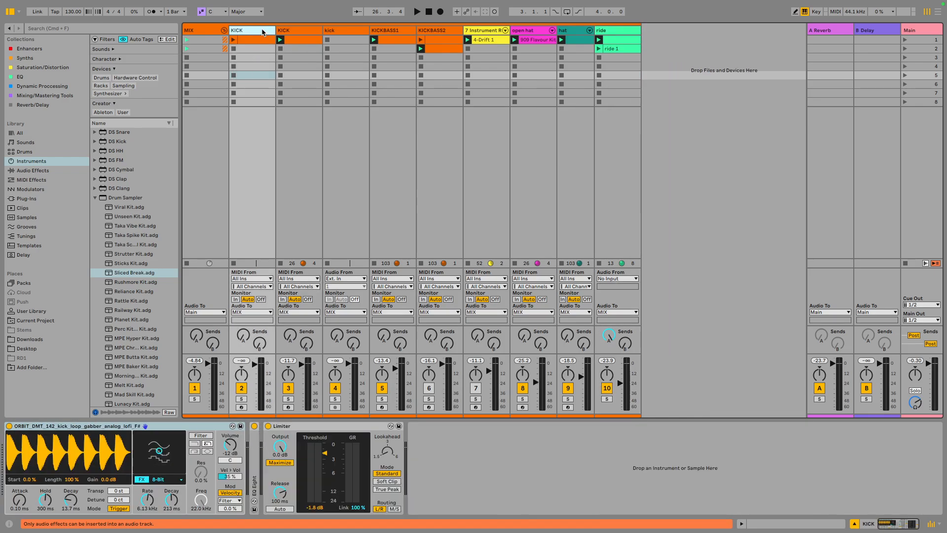
click(302, 32)
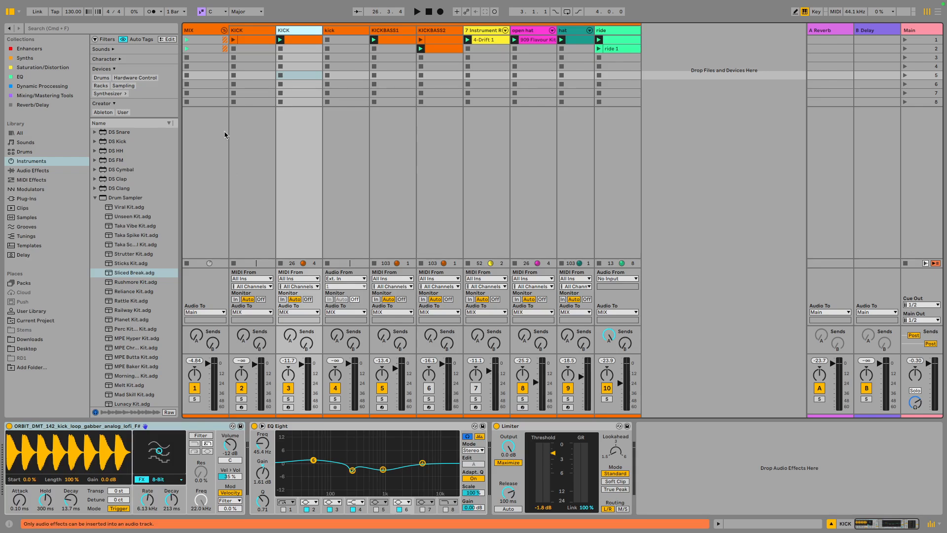
click(288, 399)
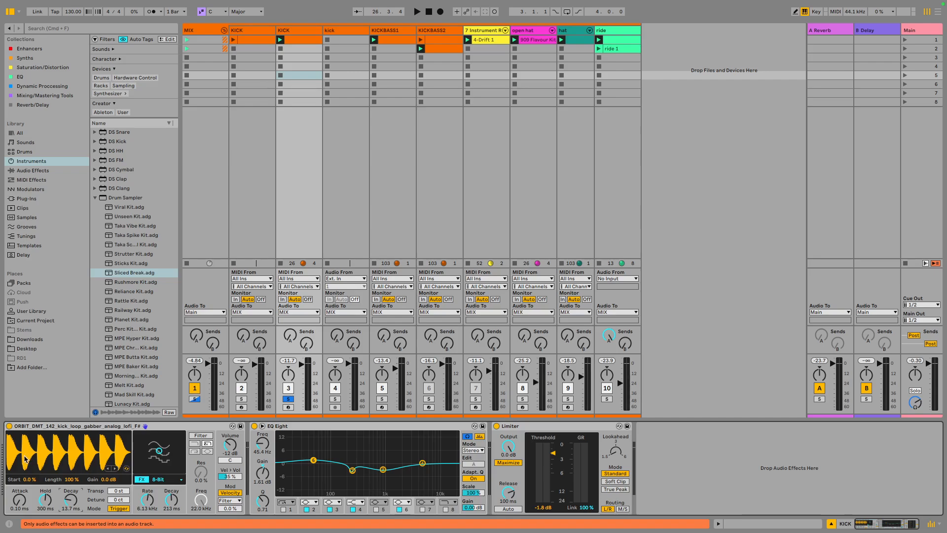
Step: Play the soloed kick while switching the sampler's 8-Bit effect off and on to compare, and stop playback
click(157, 485)
click(160, 485)
click(142, 479)
key(space)
click(141, 479)
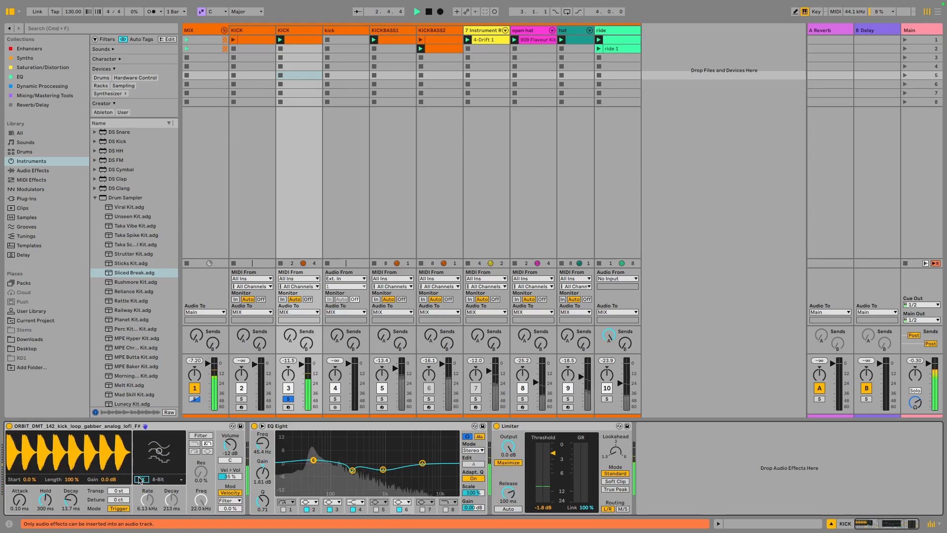
key(space)
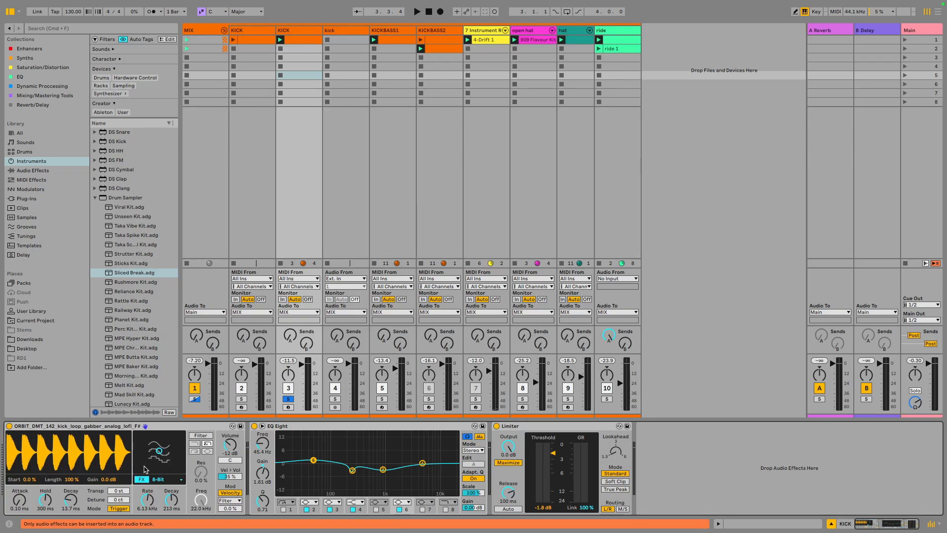
Step: Restart playback and compare the kick again with the 8-Bit effect bypassed and enabled
click(144, 480)
click(143, 480)
key(space)
click(143, 483)
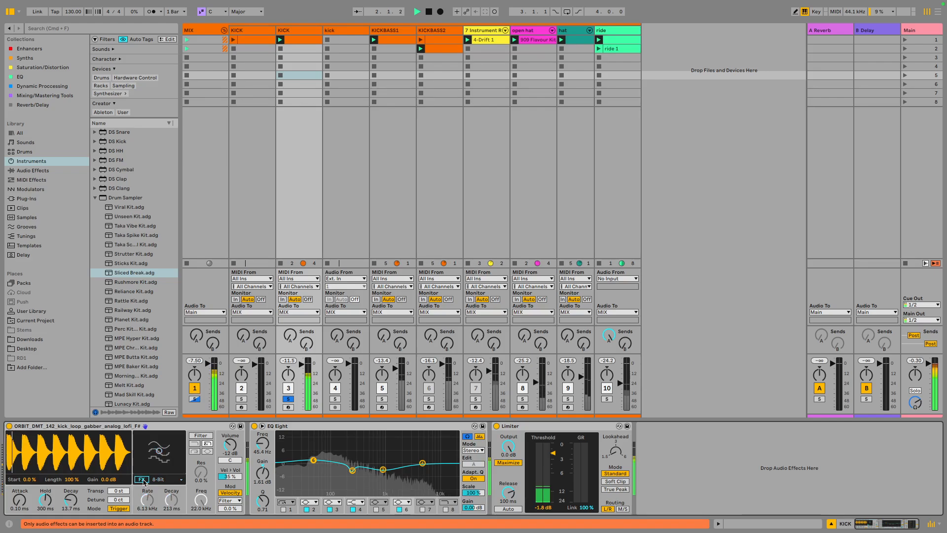
click(143, 480)
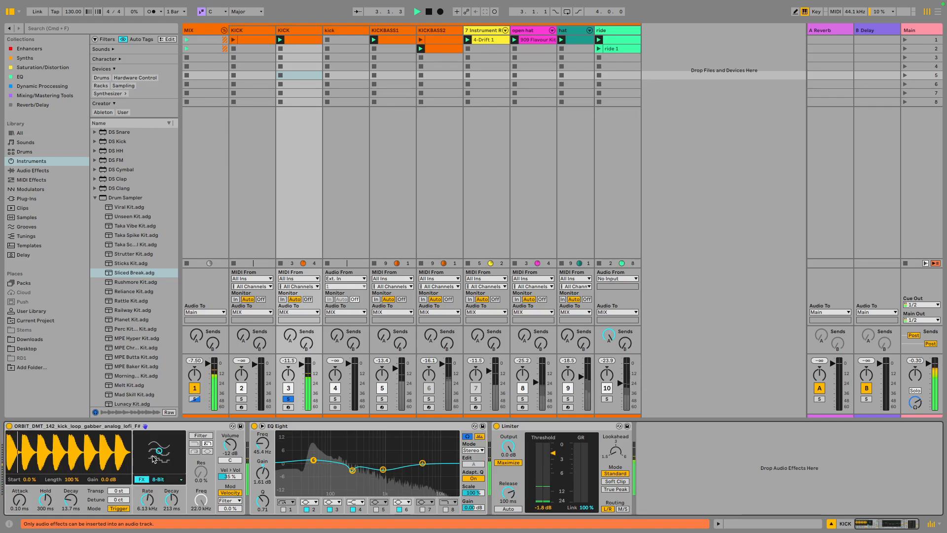
Step: Set the 8-Bit effect to a 9.65 kHz rate and 92.5 ms decay, and compare the kick with the effect off and on
mouse_move(154, 459)
mouse_down()
mouse_move(146, 440)
mouse_move(153, 446)
mouse_up()
click(144, 480)
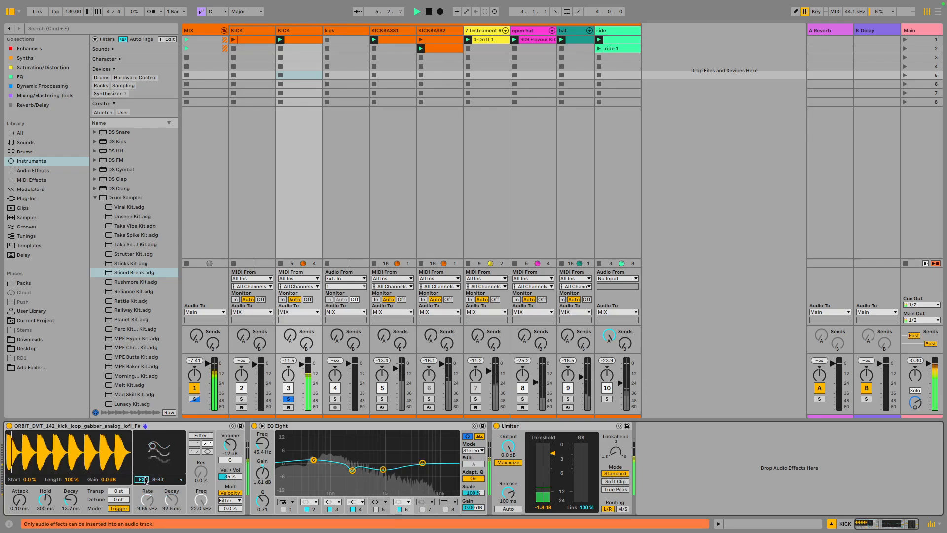
click(143, 480)
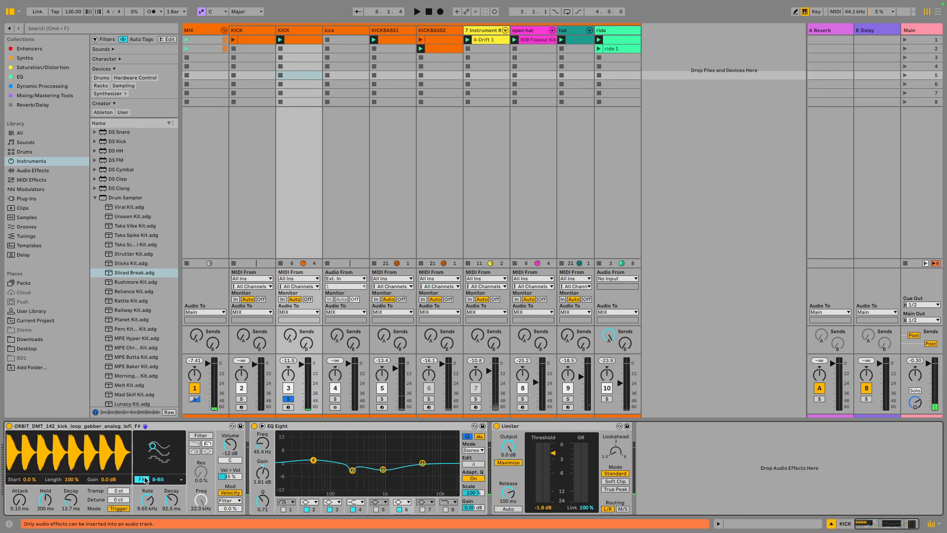
Step: Look through the sampler's effect types, keep 8-Bit, and undo the last changes to its rate and decay
click(157, 480)
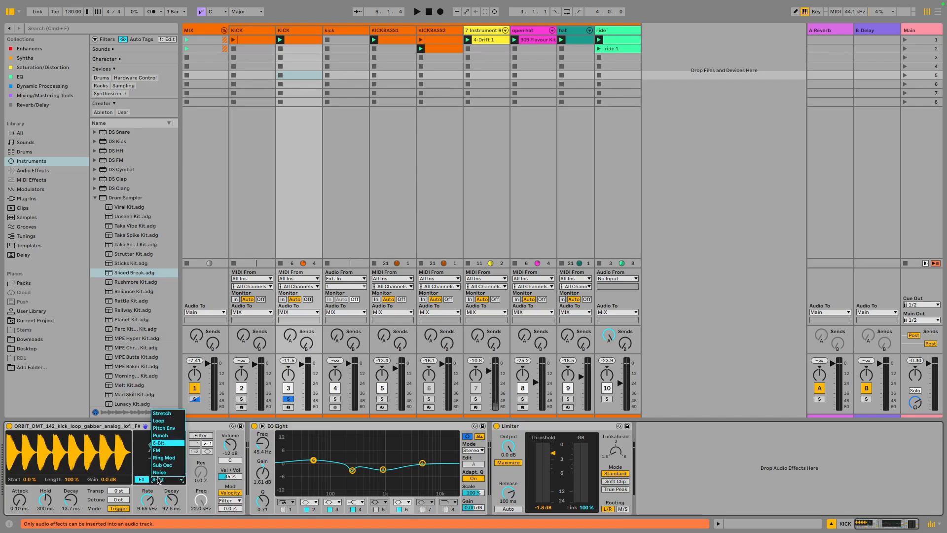
click(158, 480)
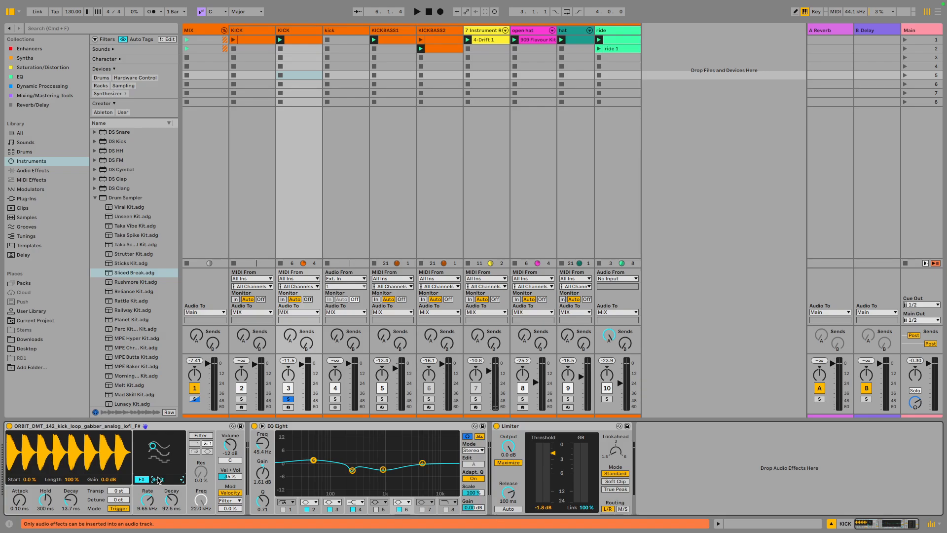
key(super+z)
key(super+z)
key(super+z)
Step: Toggle the 8-Bit effect off and on, view the available effect types again, and briefly play the soloed kick
click(141, 479)
click(142, 479)
click(164, 481)
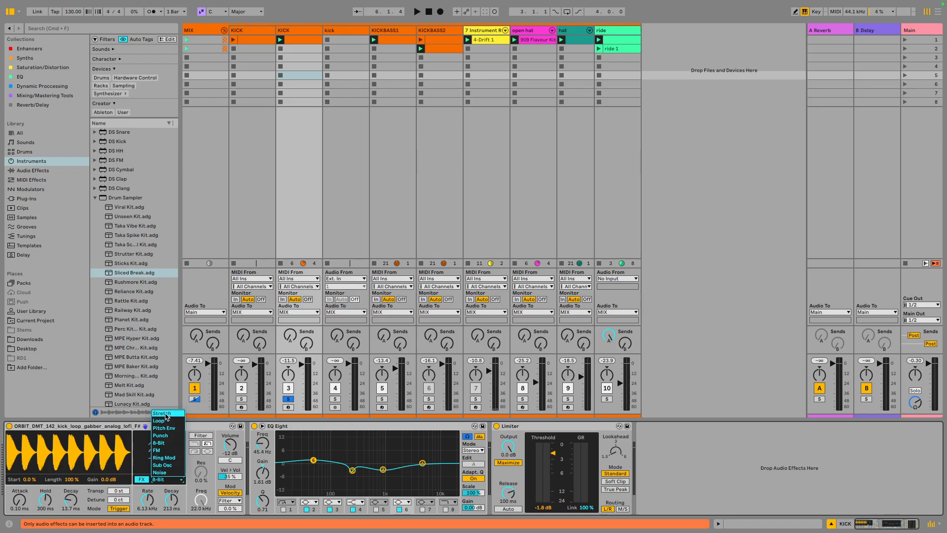
click(207, 489)
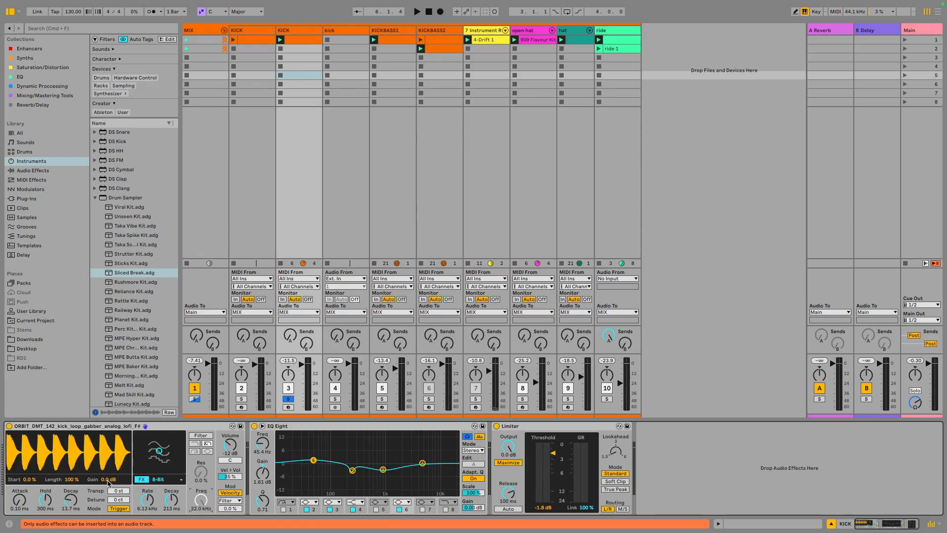
key(space)
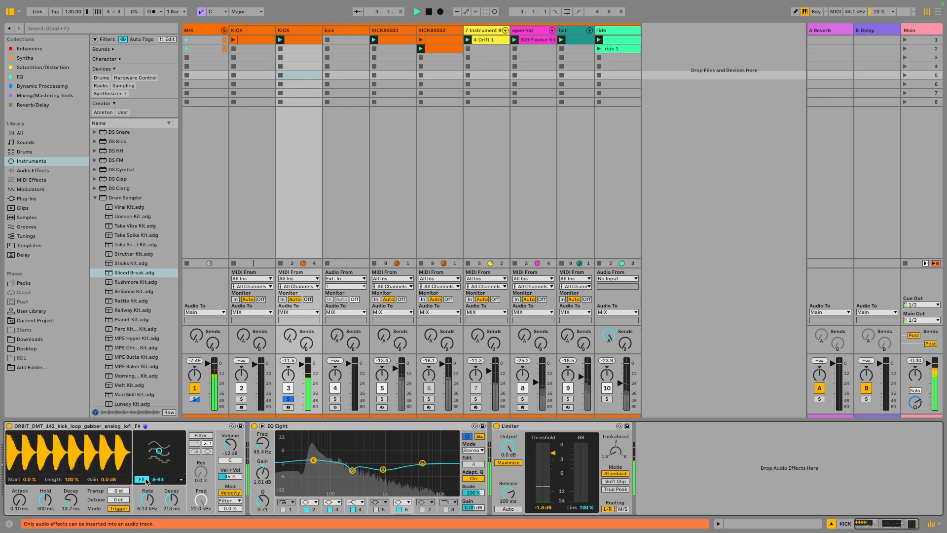
key(space)
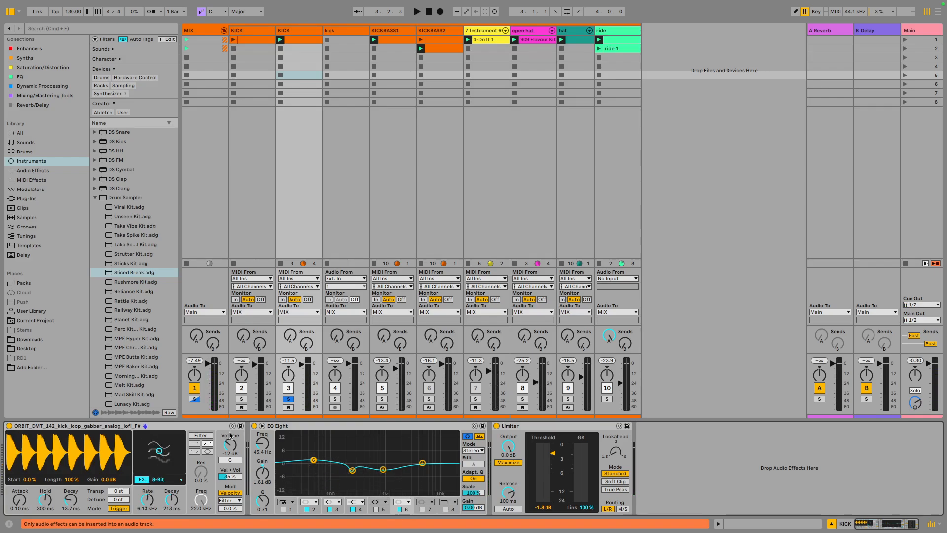
Step: Examine the EQ Eight and Limiter in the KICK track 3 device chain
click(262, 426)
click(262, 426)
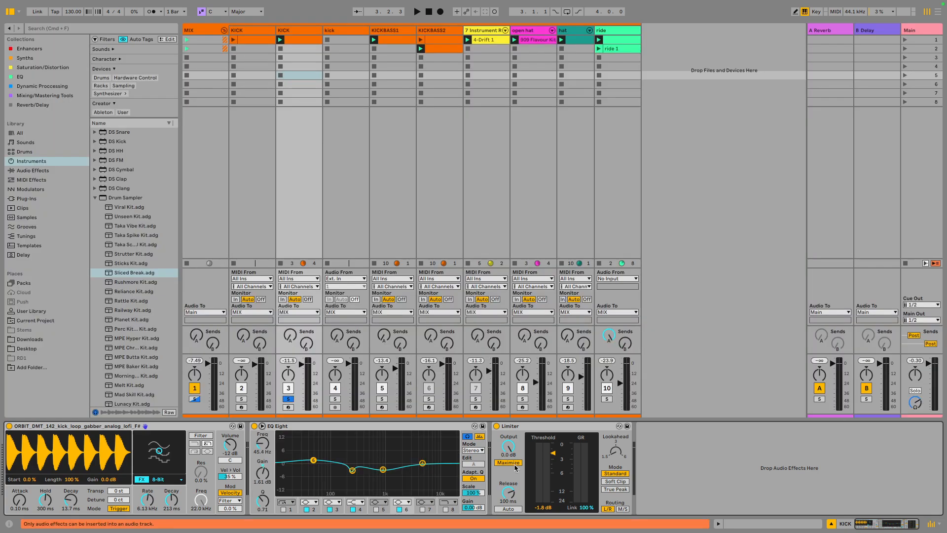
click(518, 438)
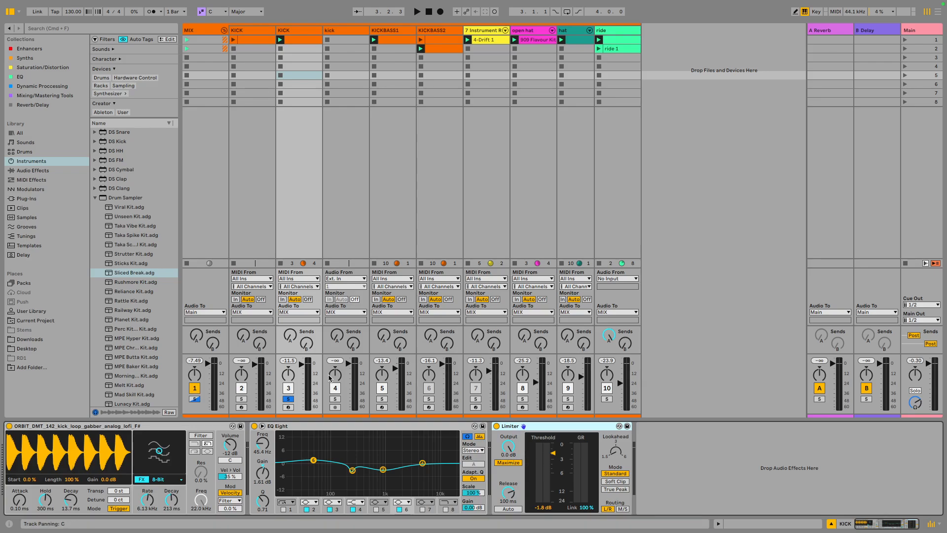
click(296, 31)
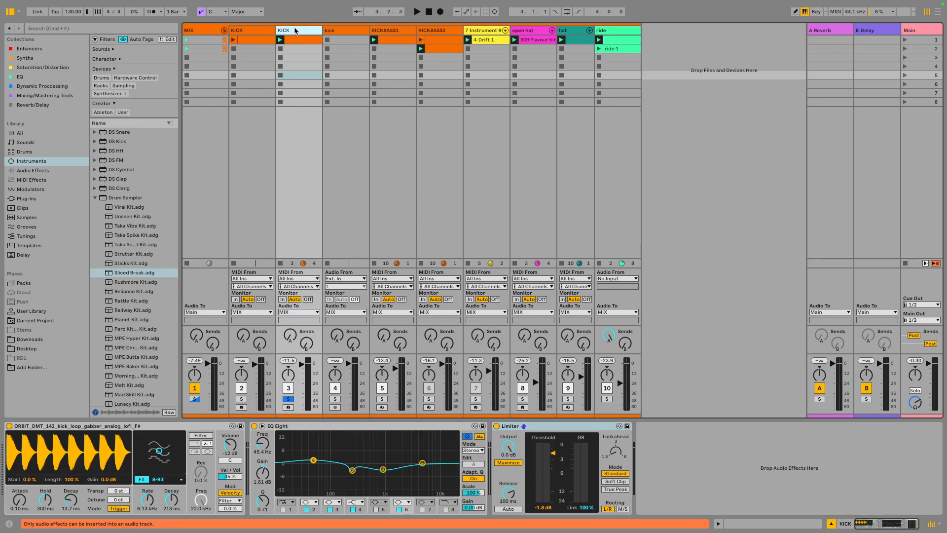
Step: Display the KICKBASS1 sampler and open the track's MIDI clip to view its notes
click(335, 31)
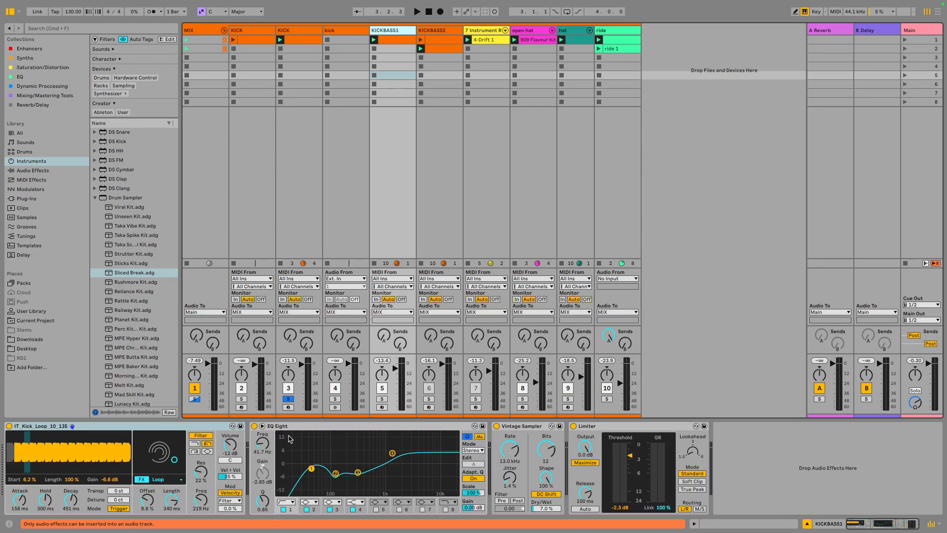
click(75, 427)
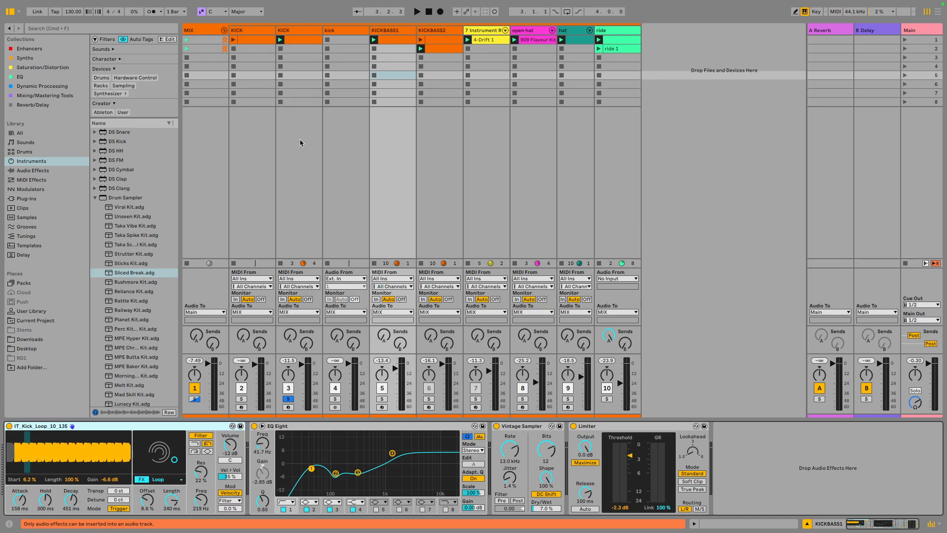
double_click(373, 40)
click(330, 330)
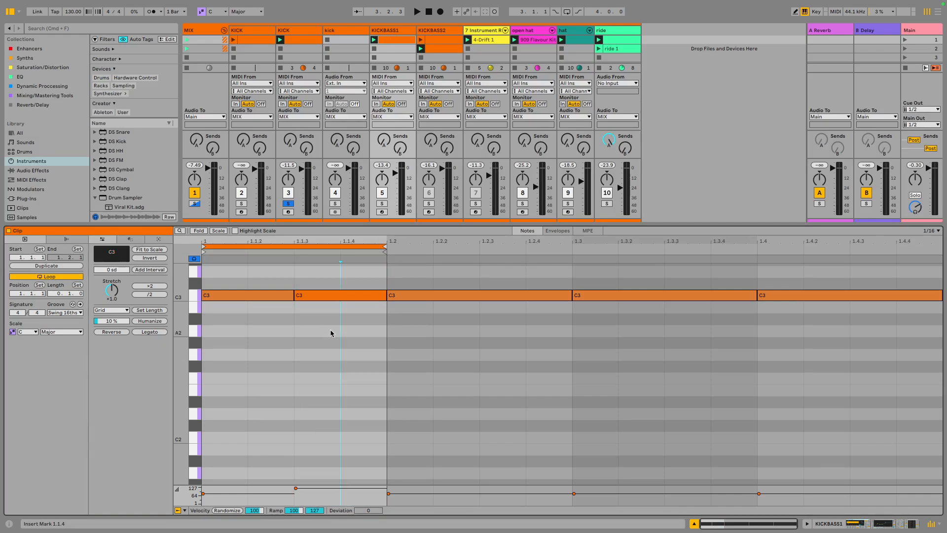
Step: Solo KICKBASS1 and select the first and second C3 notes in its clip one after the other
drag(262, 331, 246, 279)
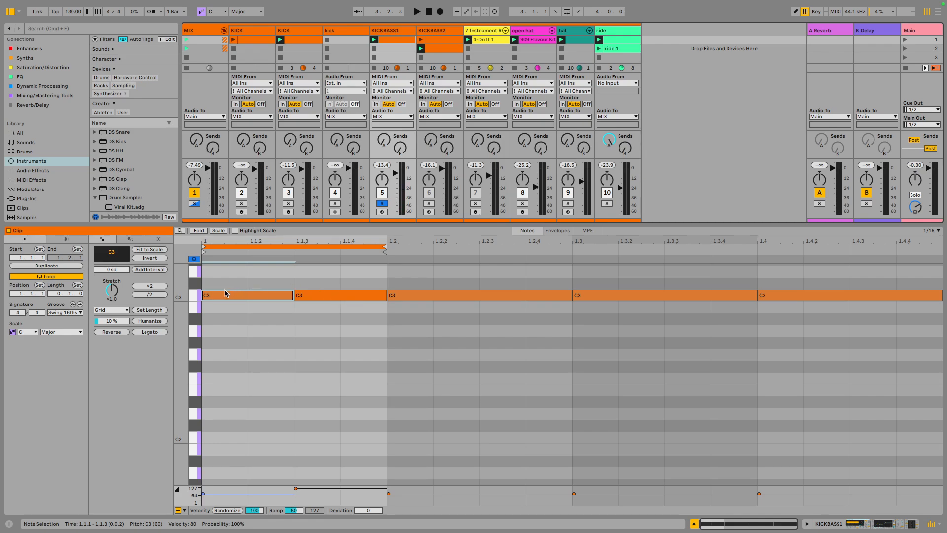
drag(257, 326, 260, 282)
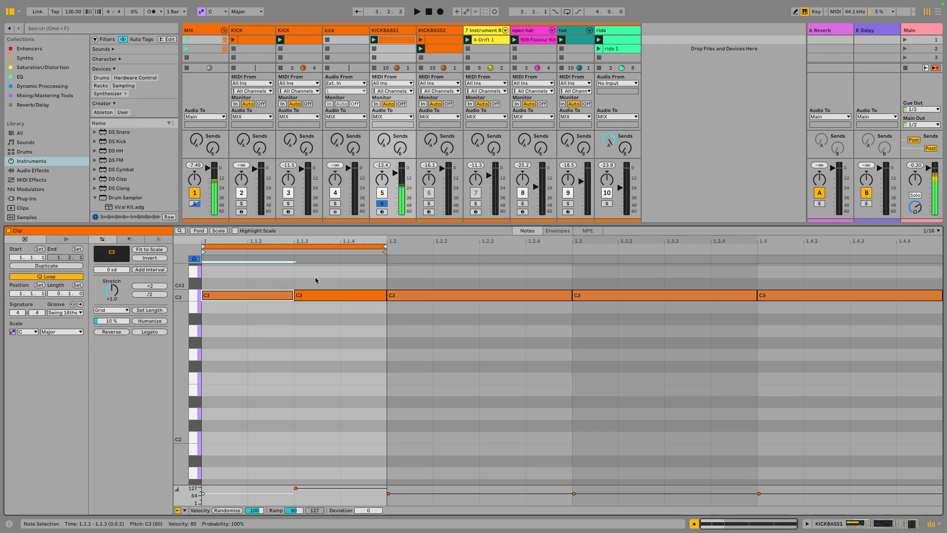
drag(318, 277, 330, 339)
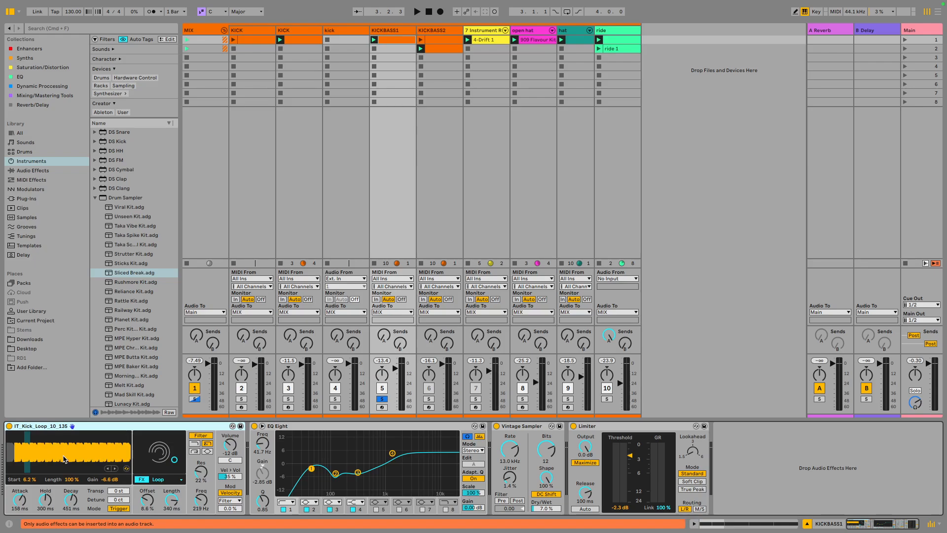
Step: Locate the sampler's IT_Kick_Loop_10_135 file in the browser, place it in scene 6 of the ride track, and open the clip
right_click(64, 459)
click(78, 469)
drag(1, 123, 615, 83)
double_click(616, 83)
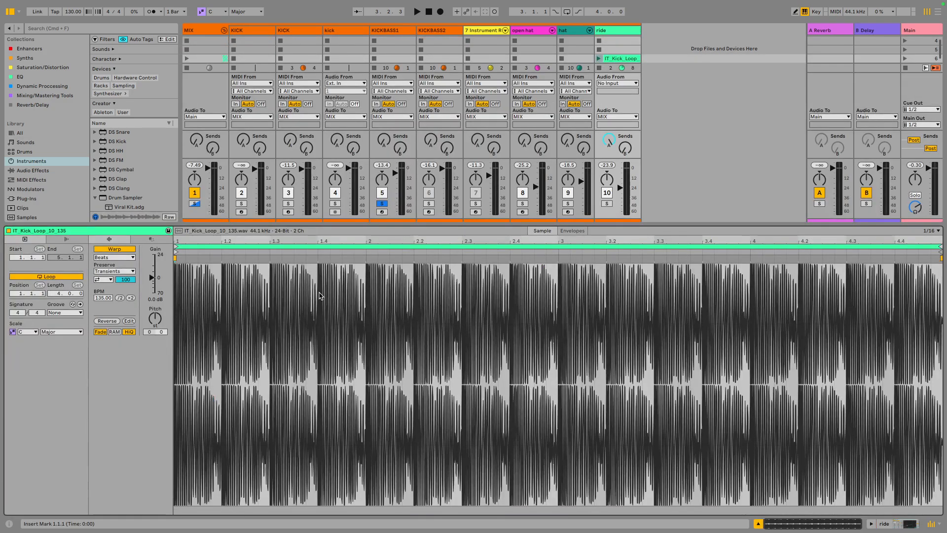
Step: Solo the ride track, lower the kick loop clip's gain to -12.8 dB, and launch the clip
click(607, 204)
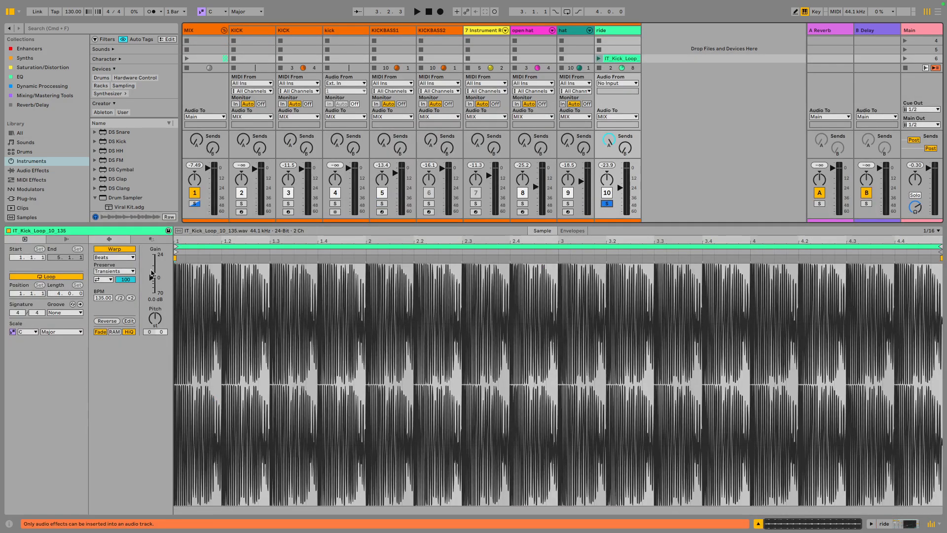
drag(152, 274, 152, 283)
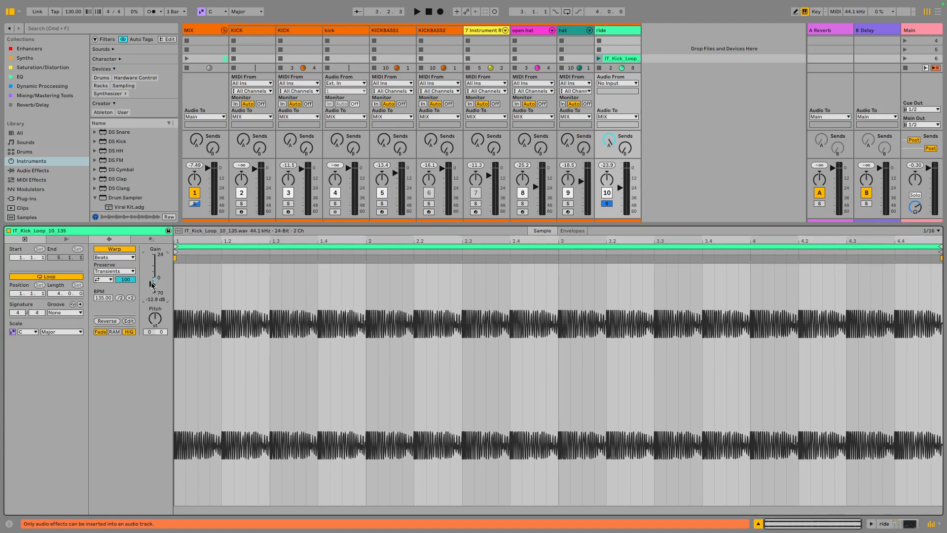
click(599, 59)
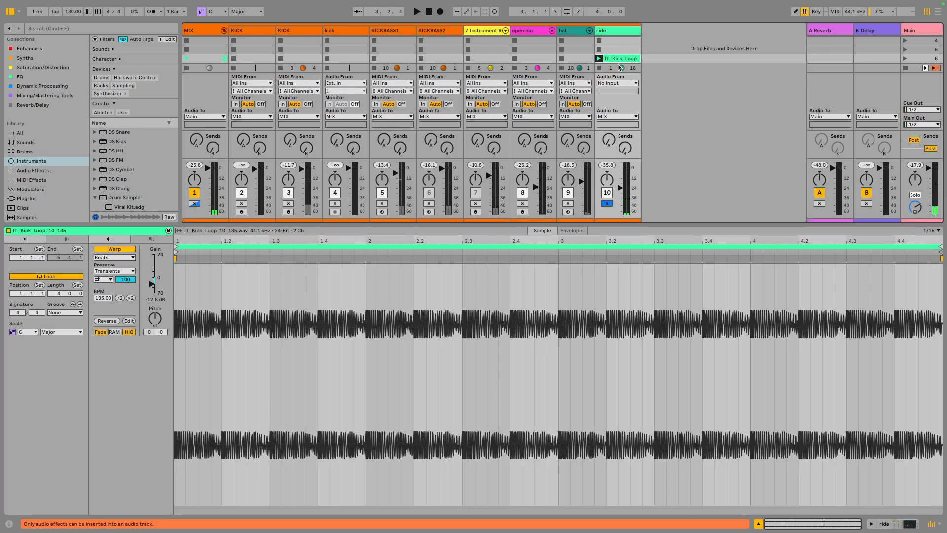
Step: Delete the kick loop clip from the ride track and unsolo that track
key(Delete)
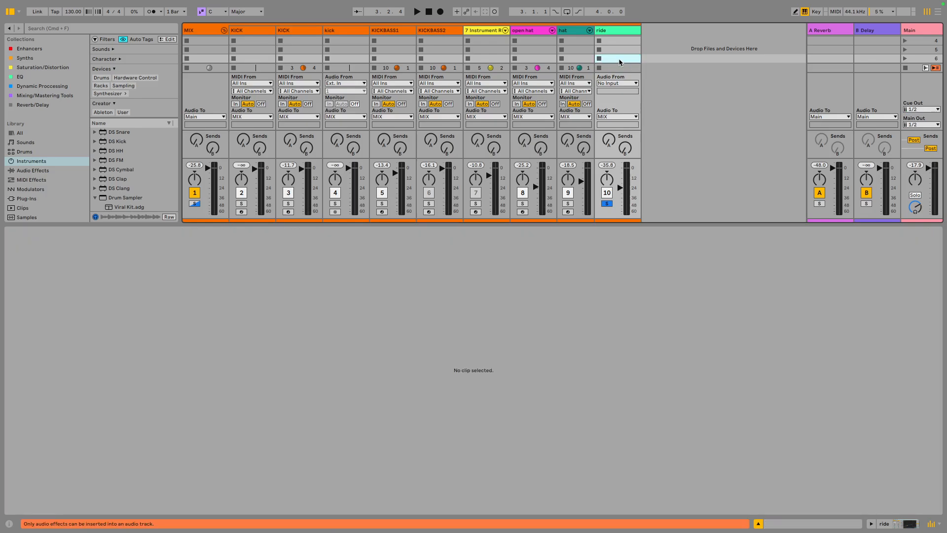
click(615, 33)
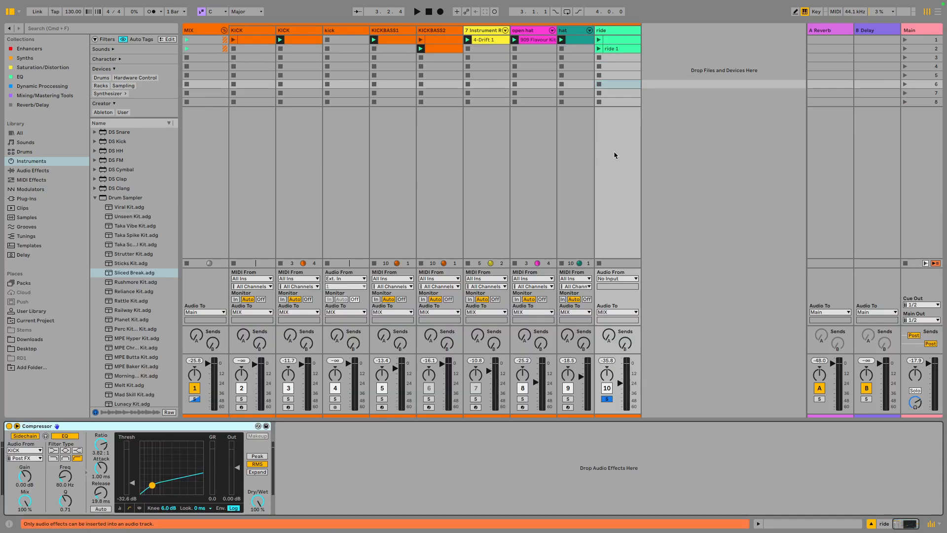
click(607, 399)
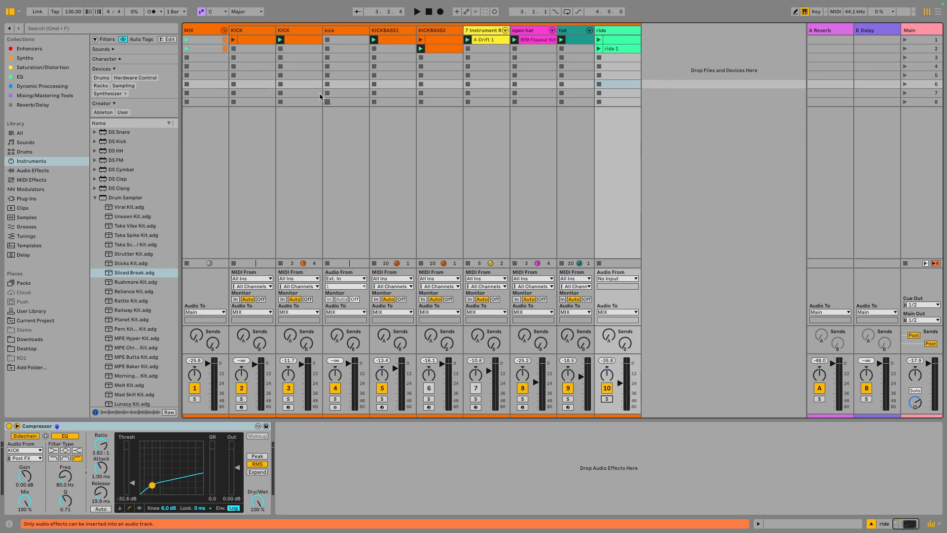
Step: Solo KICKBASS1, reset its sampler's start to 0.0 % and attack to 0.10 ms, and briefly play the track
click(381, 32)
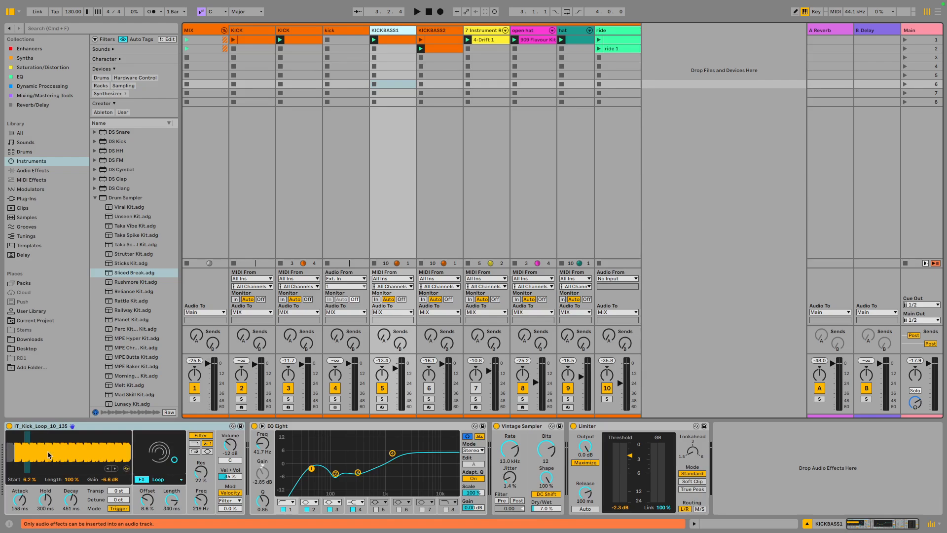
click(381, 399)
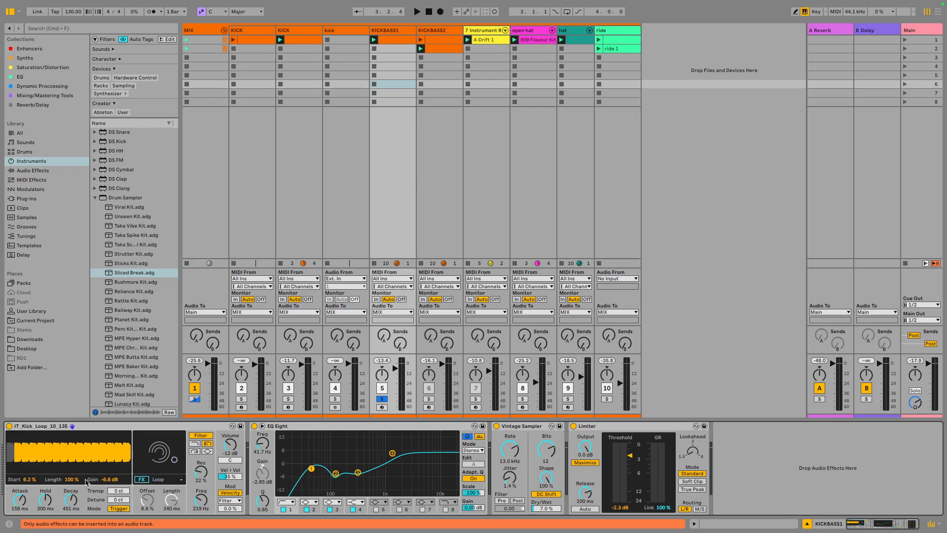
click(27, 482)
key(Delete)
click(21, 500)
key(Delete)
key(space)
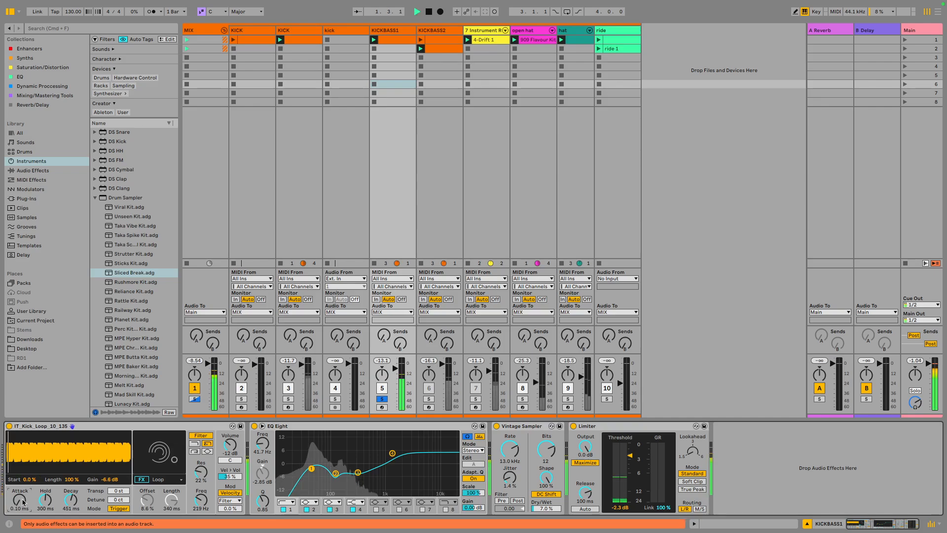
key(space)
Step: Bypass the EQ Eight, Vintage Sampler and Limiter on KICKBASS1, and play the track while switching off the sampler's filter
click(254, 426)
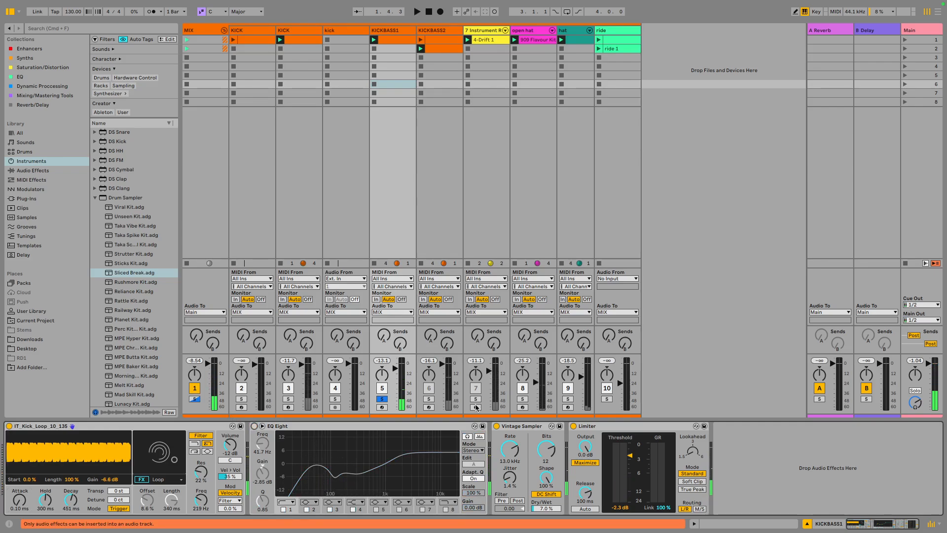
click(497, 426)
click(573, 426)
key(space)
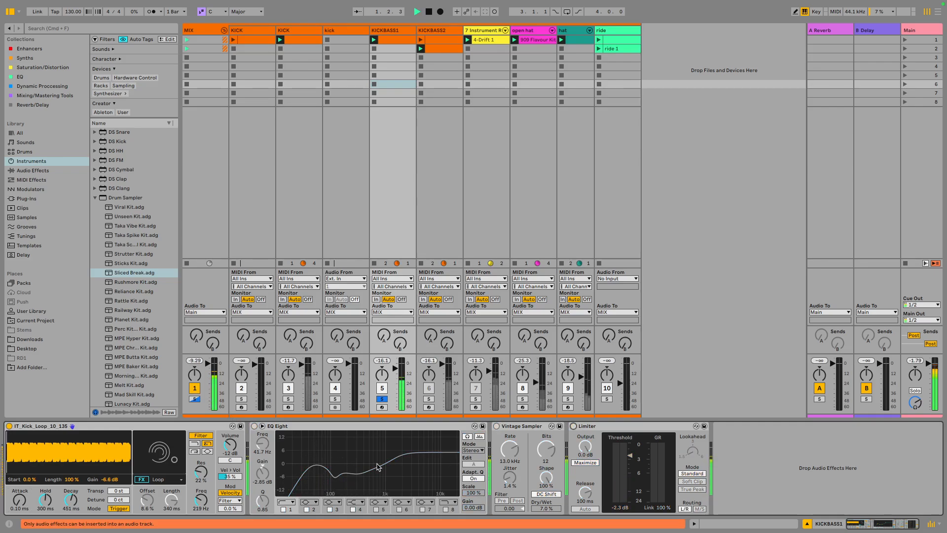
click(200, 435)
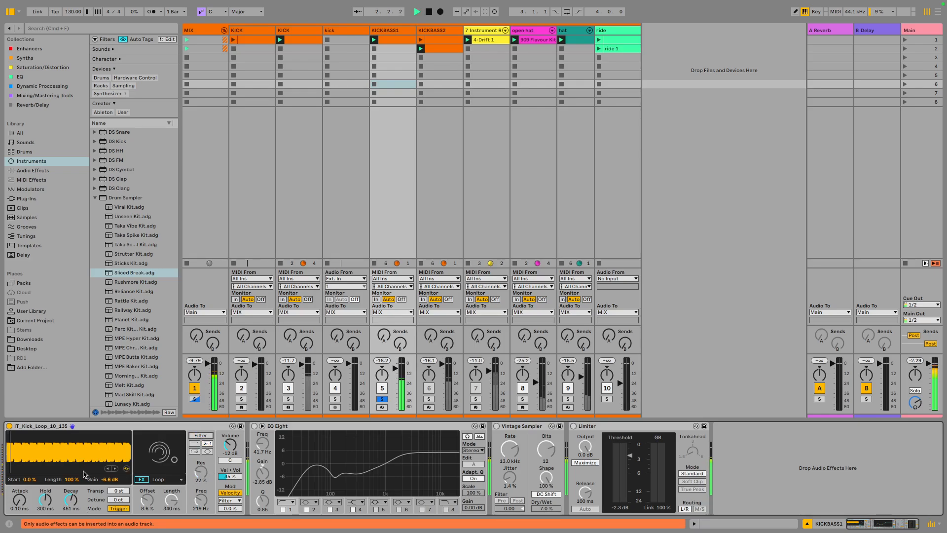
key(space)
Step: View the KICKBASS2 clip, try playing the KICKBASS1 clip without its second C3 note, and undo the deletion
double_click(434, 49)
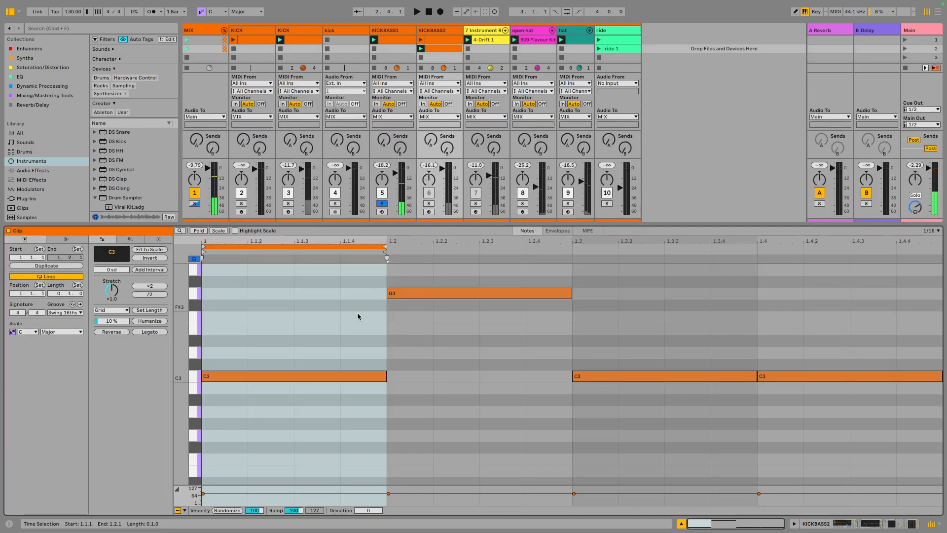
click(394, 40)
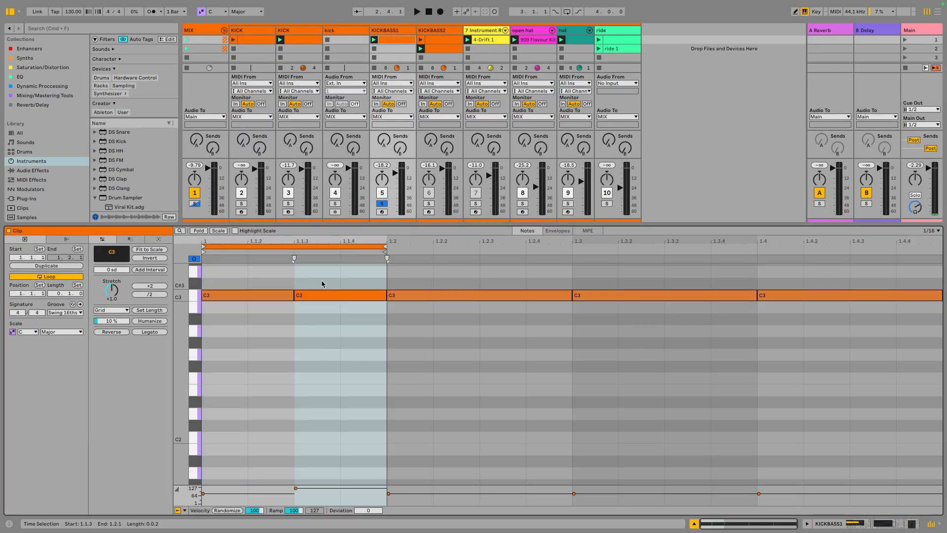
key(Delete)
key(space)
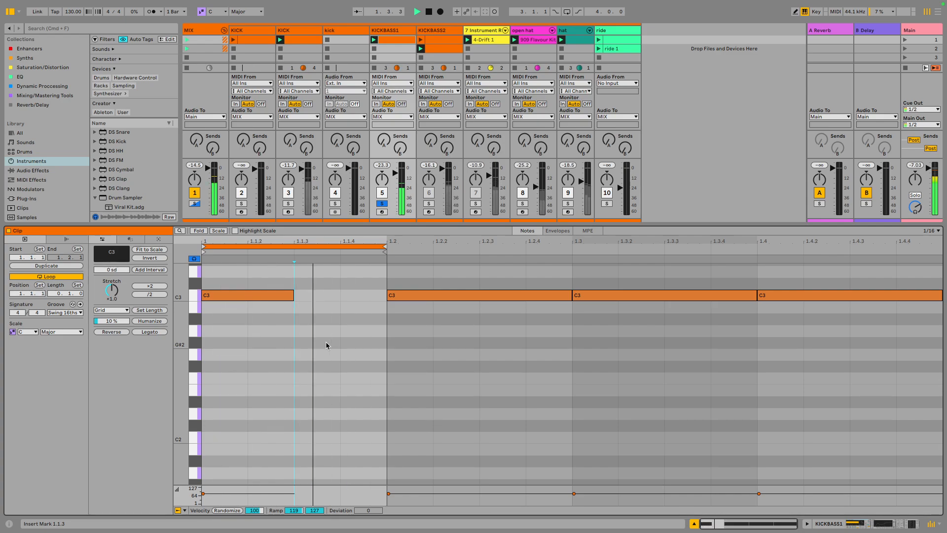
key(super+z)
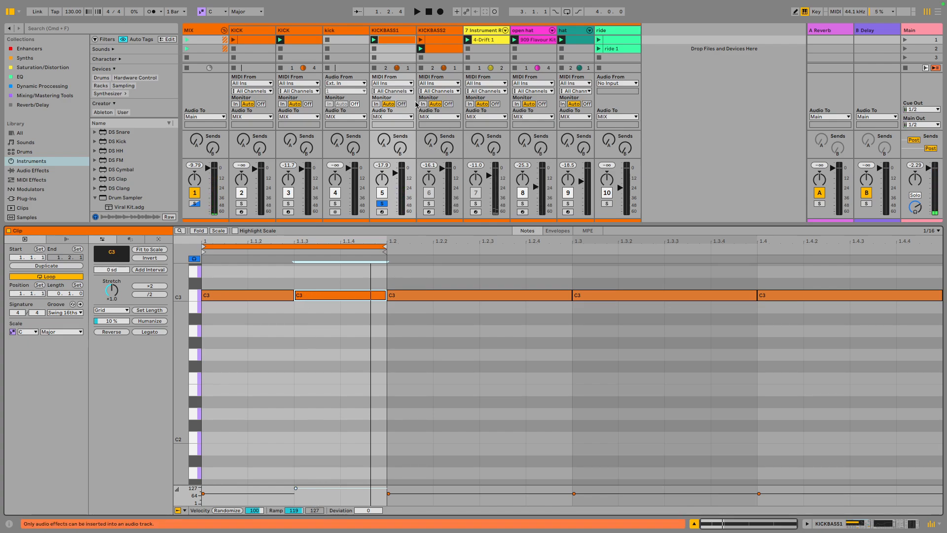
Step: Return to the KICKBASS1 sampler and briefly play the track with the filter on to check its resonance
click(389, 30)
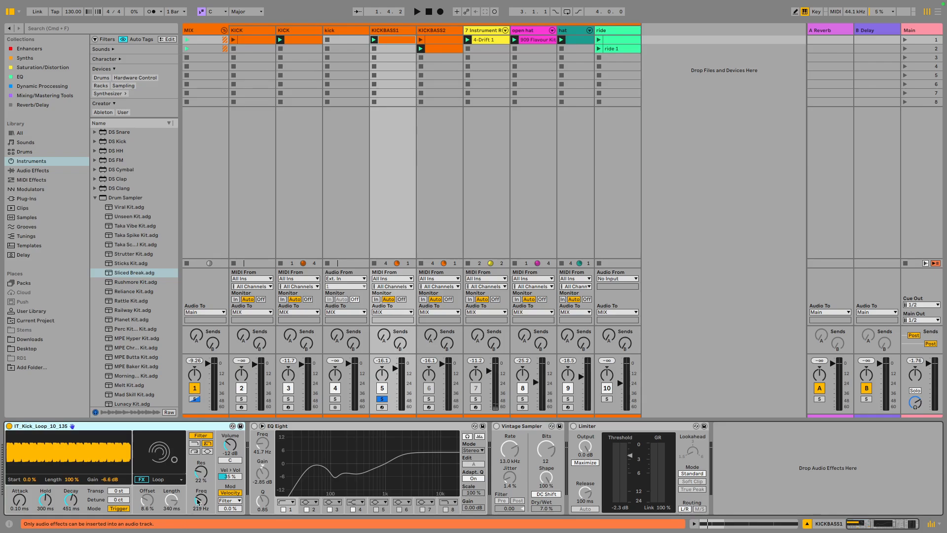
drag(199, 477, 200, 474)
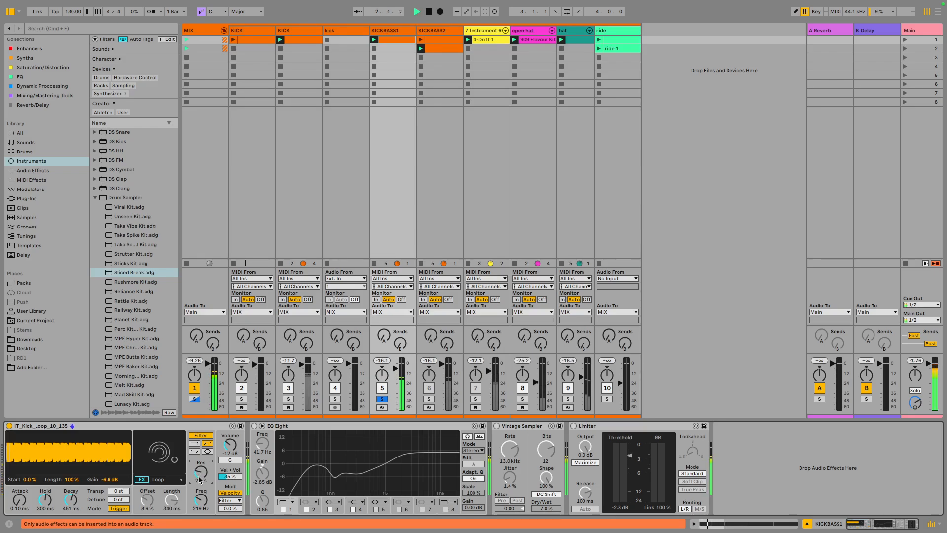
key(space)
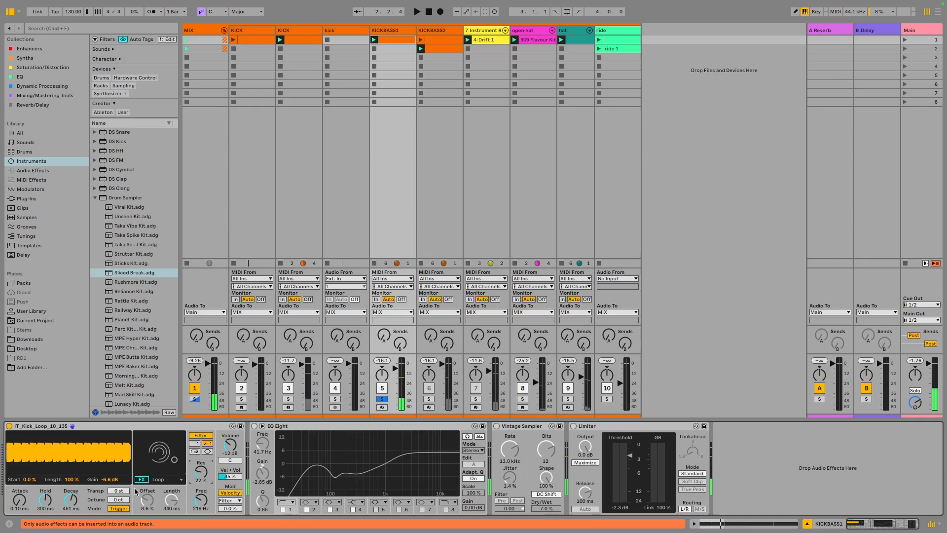
Step: Undo the bypassing of the EQ Eight, Vintage Sampler and Limiter on KICKBASS1, and play the track with its effects
key(super+z)
key(super+z)
key(super+z)
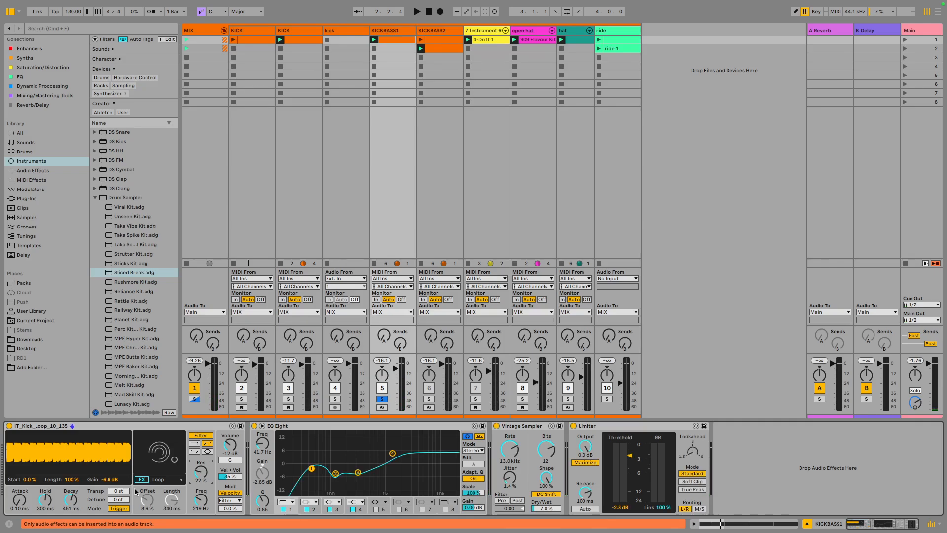
key(super+z)
key(space)
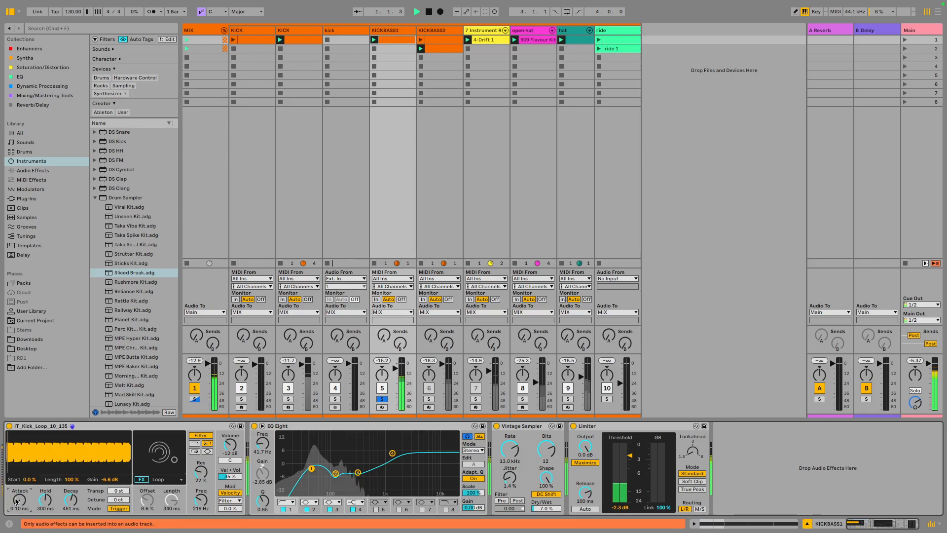
Step: Set the KICKBASS1 sampler's attack to 158 ms and its sample start to 6.2 %, playing the track to hear the difference
drag(17, 500, 17, 530)
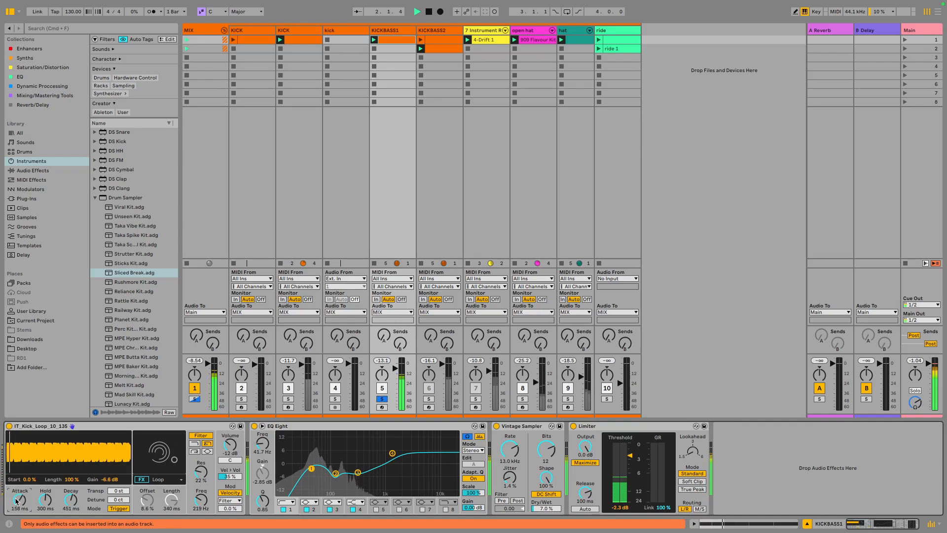
key(super+z)
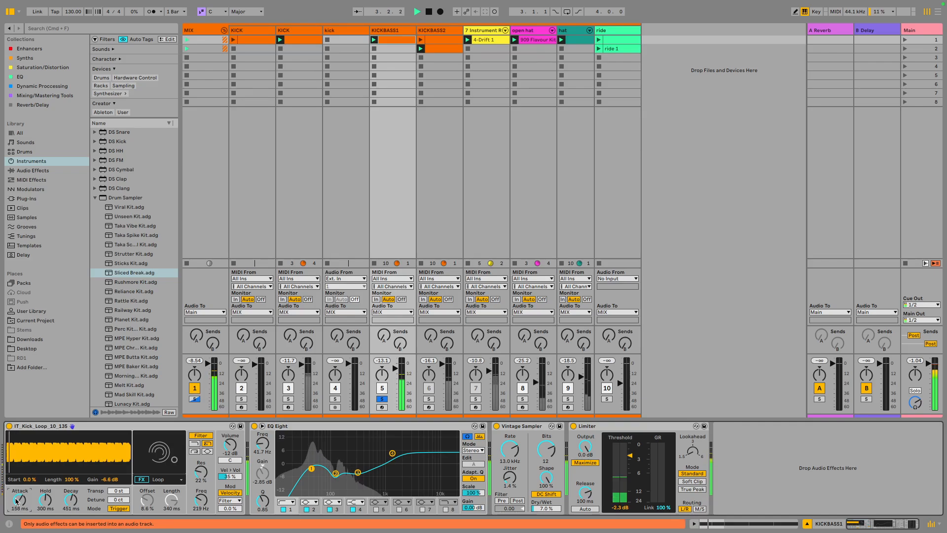
key(space)
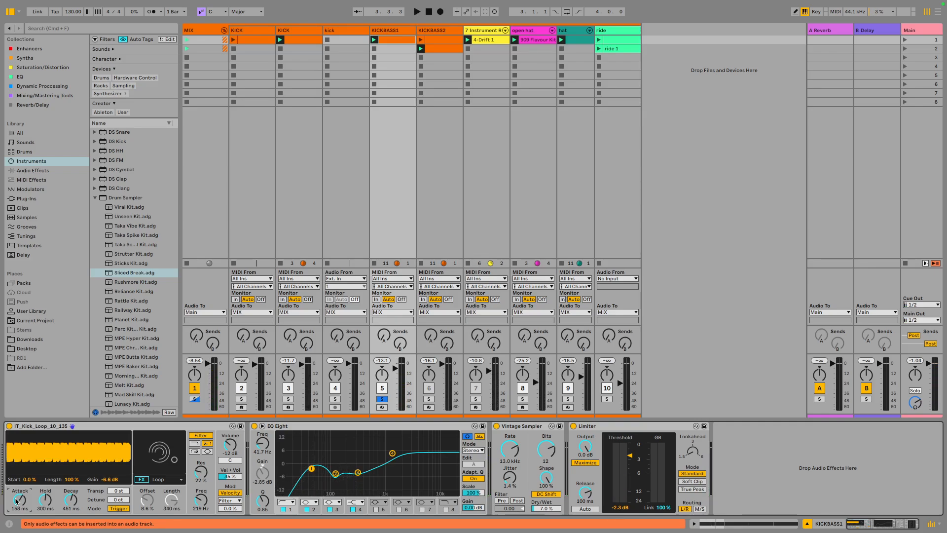
key(super+z)
key(space)
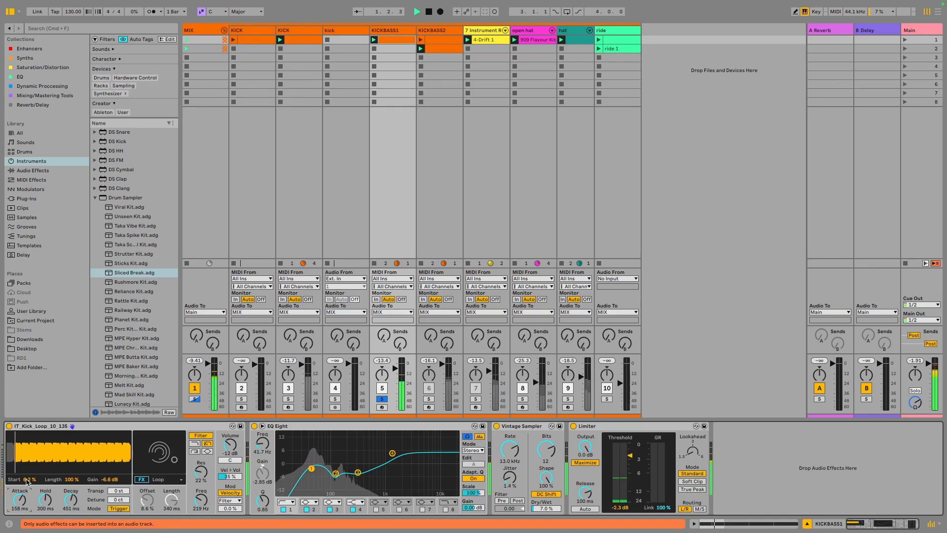
double_click(30, 481)
drag(29, 478, 29, 475)
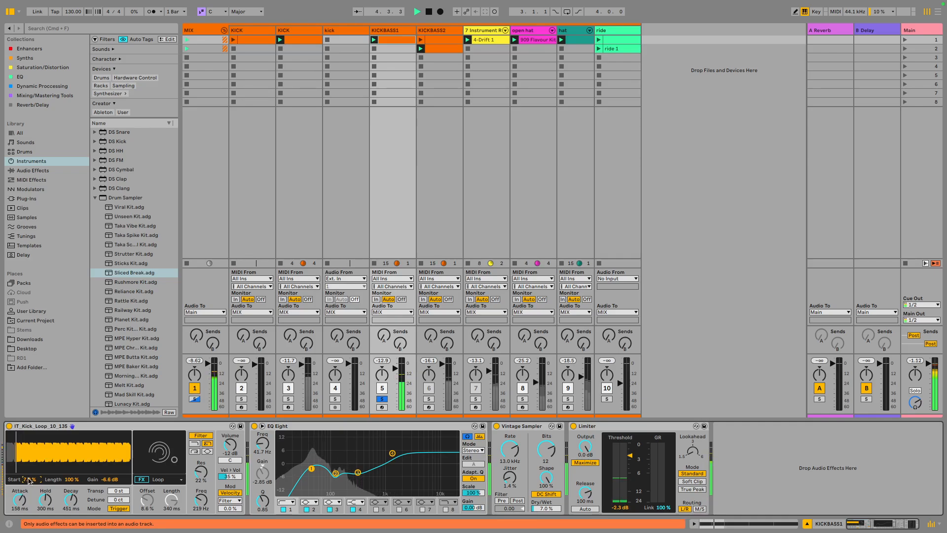
key(space)
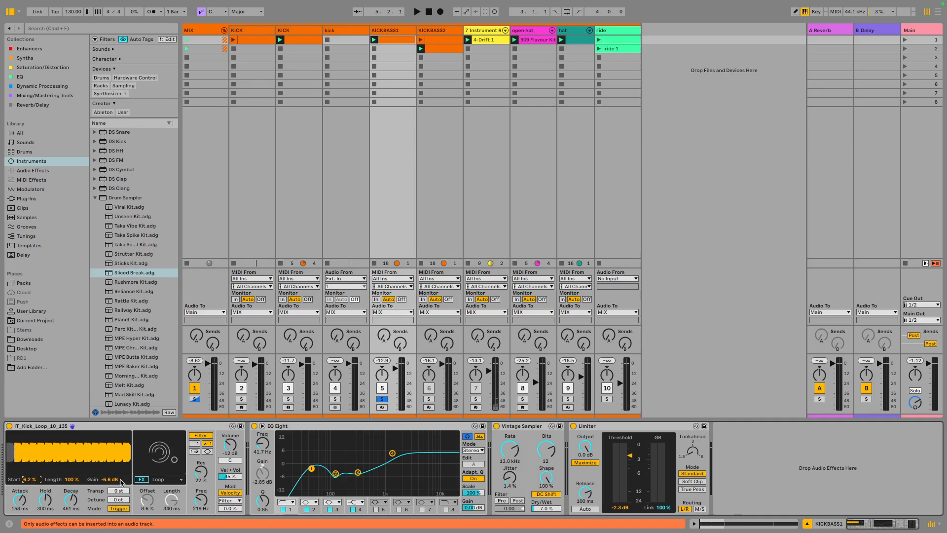
Step: Turn on the KICKBASS1 sampler's FX section with the Loop effect kept as its type
click(140, 479)
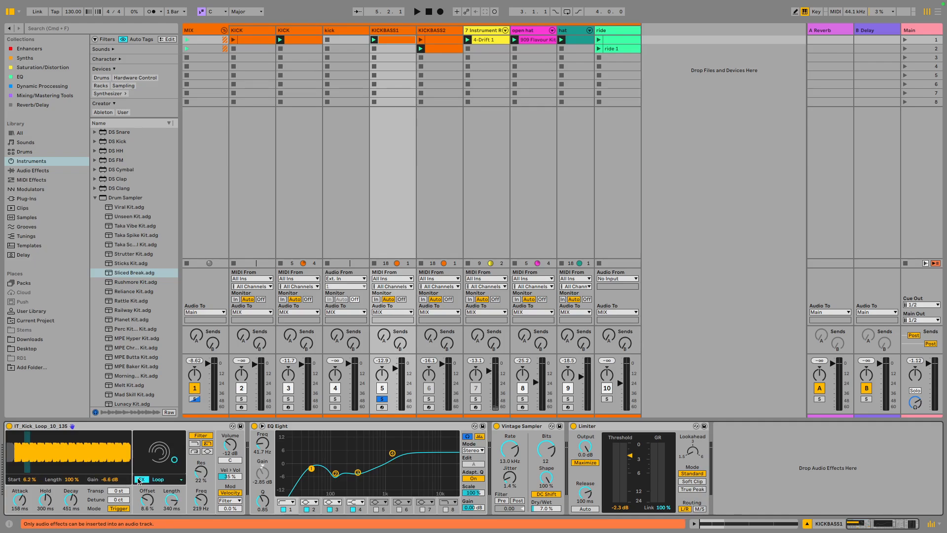
click(165, 480)
click(165, 480)
Step: Try the Loop effect at 0.0 % offset and 19.2 ms length during playback, and undo the change
drag(175, 459, 155, 448)
key(super+z)
drag(176, 462, 143, 473)
key(space)
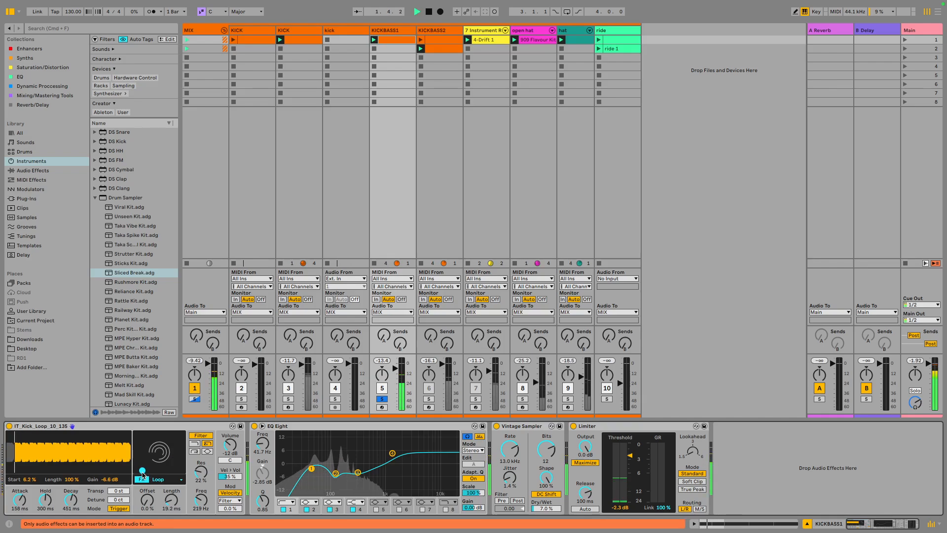
key(super+z)
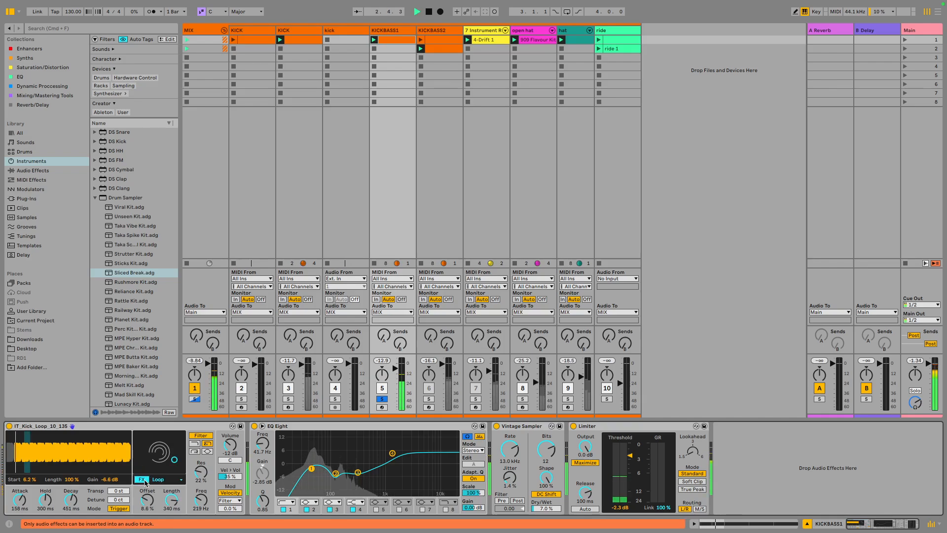
Step: Try the Loop effect at 0.0 % offset and 120 ms length with the sample start at 14 %, and restore the previous settings
drag(174, 460, 158, 470)
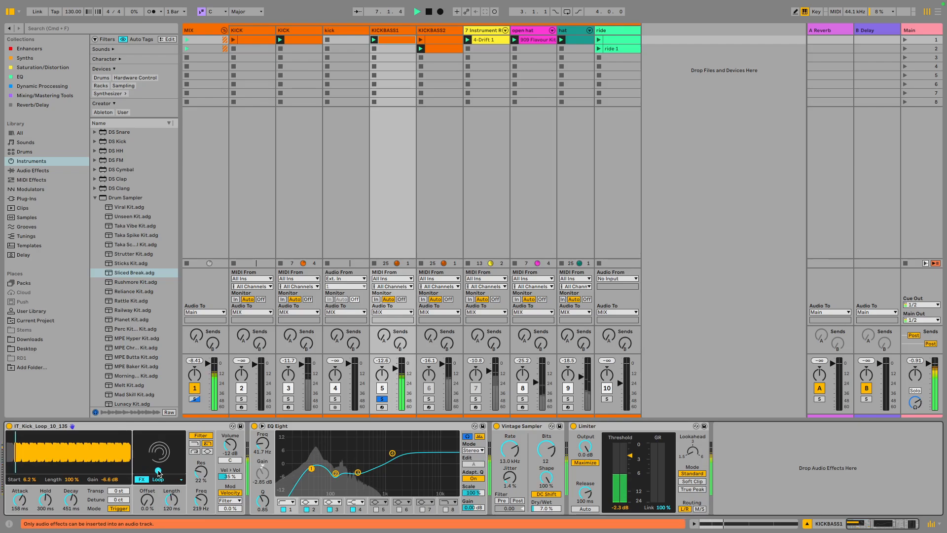
key(space)
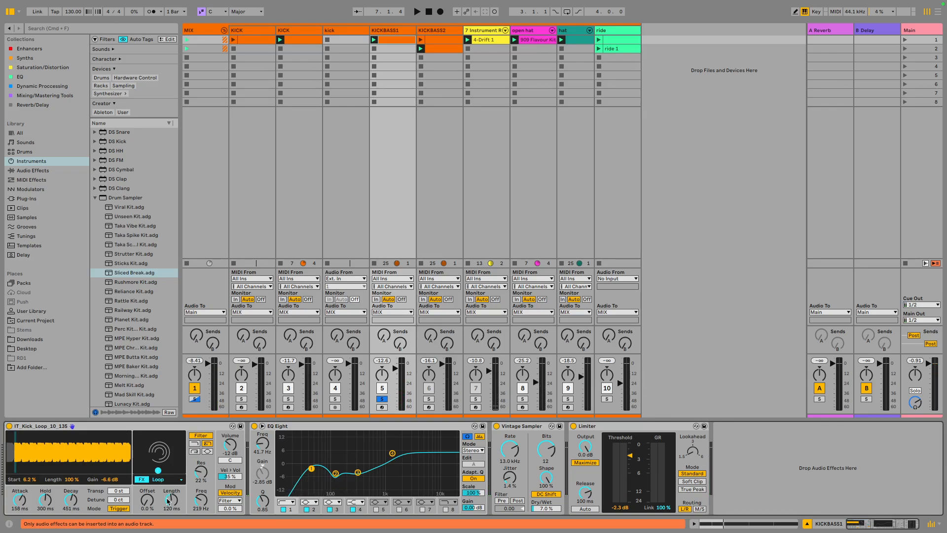
key(space)
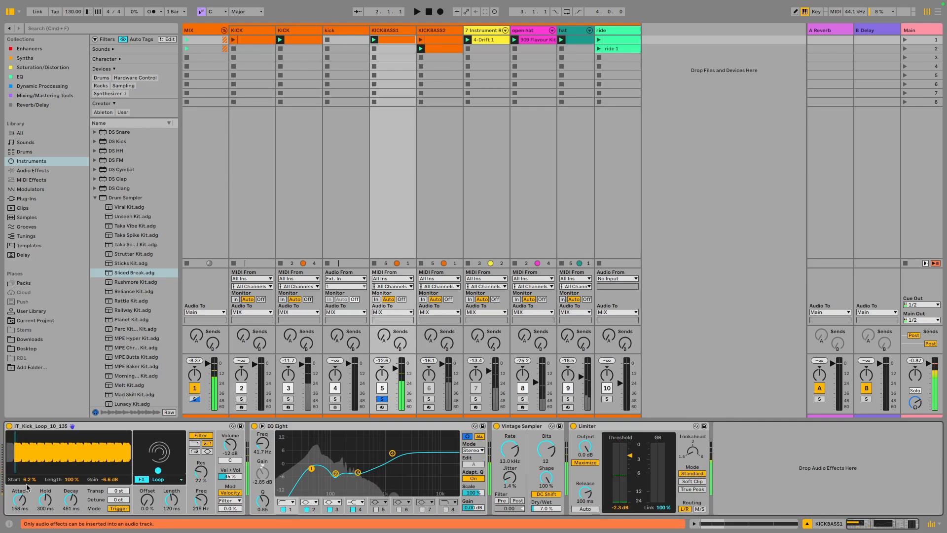
drag(28, 479, 25, 480)
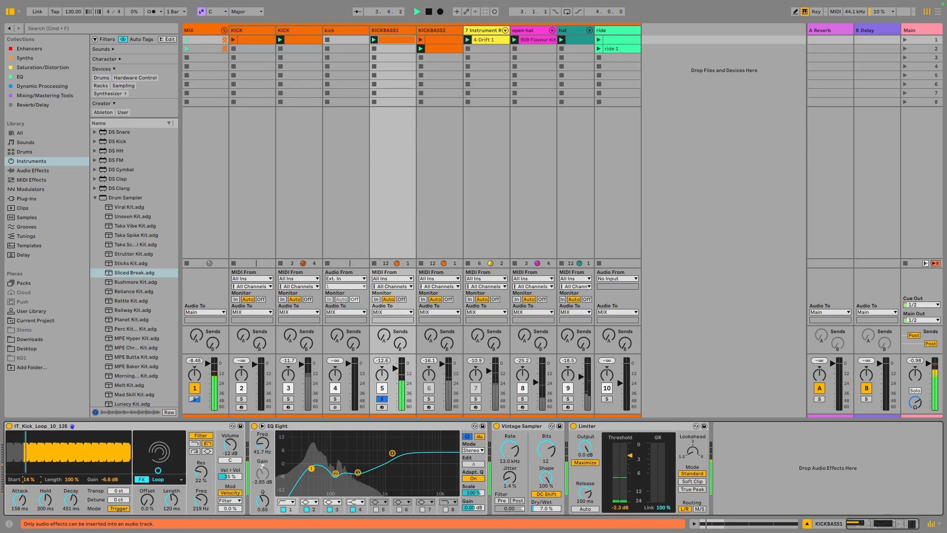
drag(27, 483, 27, 484)
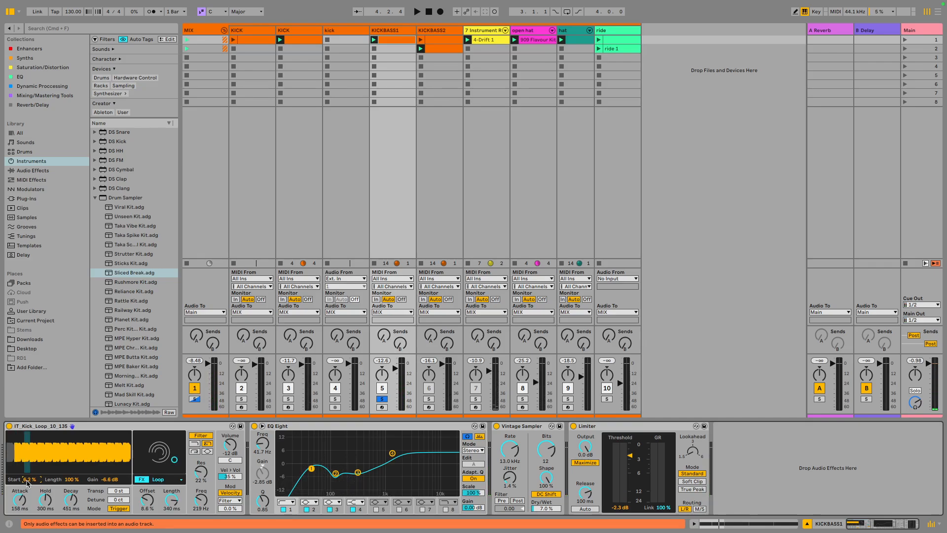
Step: Bypass the EQ Eight and Vintage Sampler on KICKBASS1 to compare the sound during playback, and switch both back on
click(254, 426)
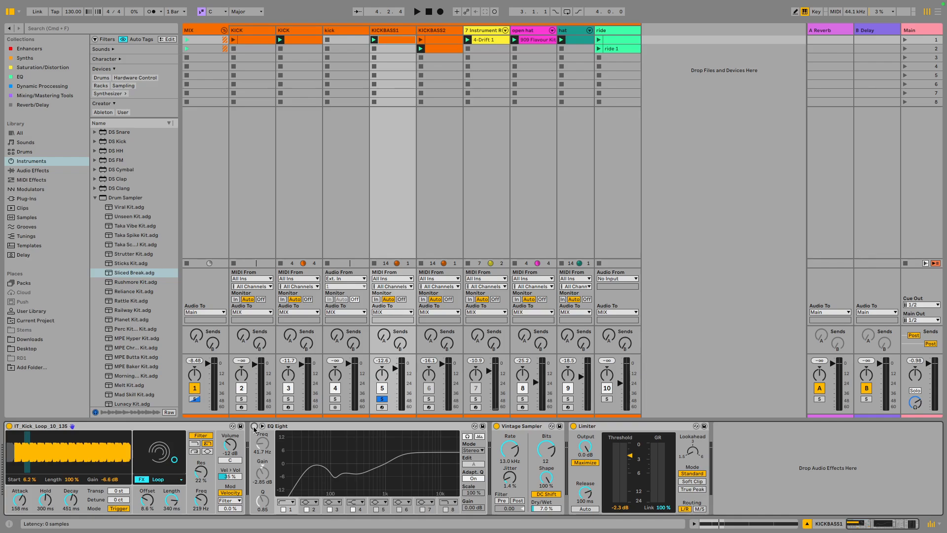
click(496, 425)
key(space)
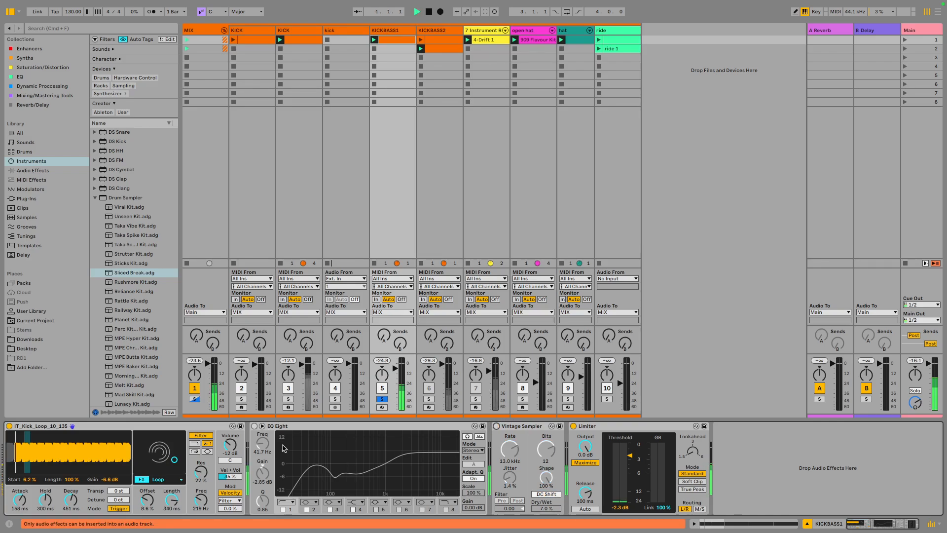
click(254, 426)
click(254, 426)
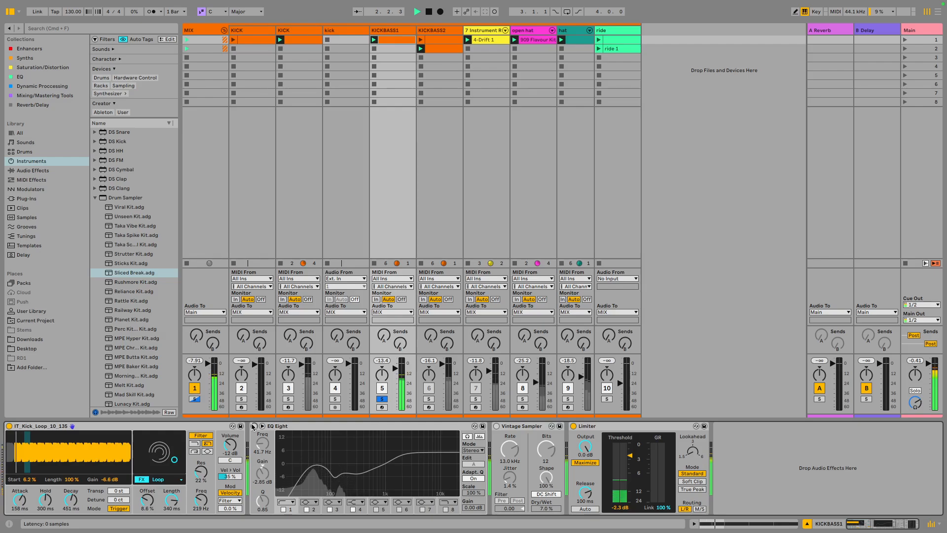
key(space)
click(254, 426)
click(497, 426)
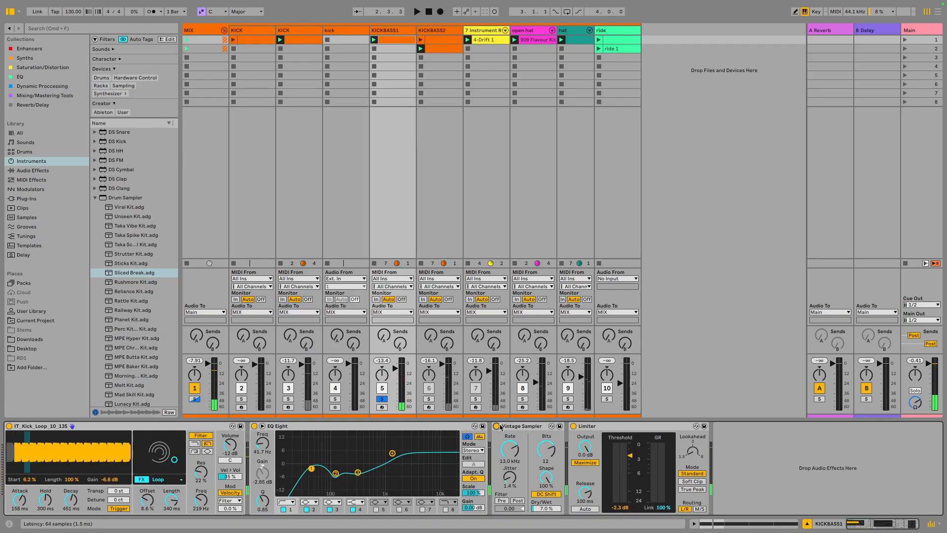
Step: Briefly play the soloed KICKBASS1 with all its effects on and select the Limiter
key(space)
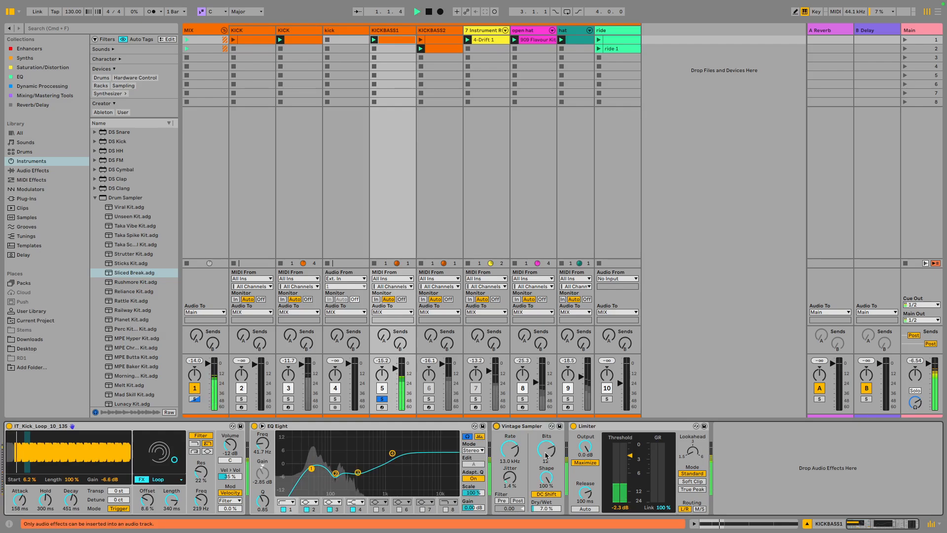
click(570, 441)
key(space)
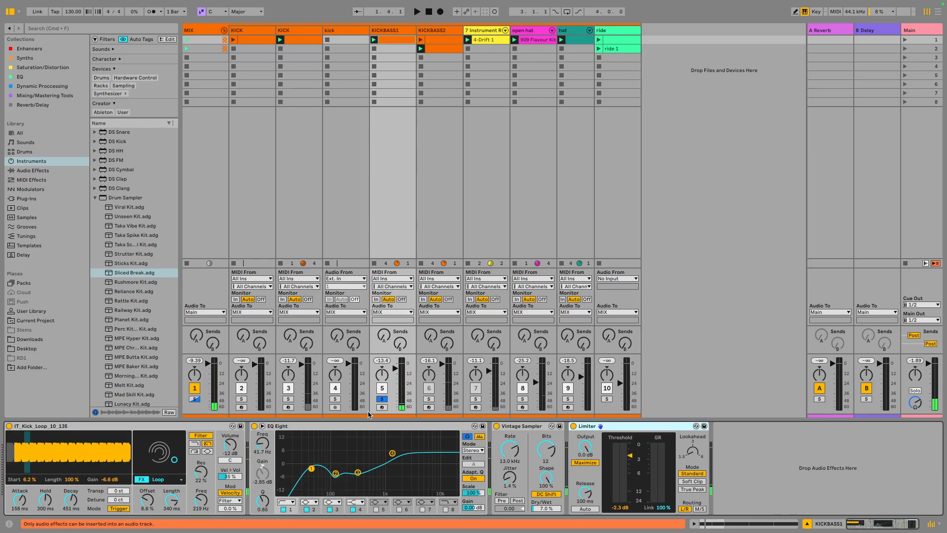
Step: Unsolo KICKBASS1, mute the open hat, hat and ride tracks, and play the session
click(380, 399)
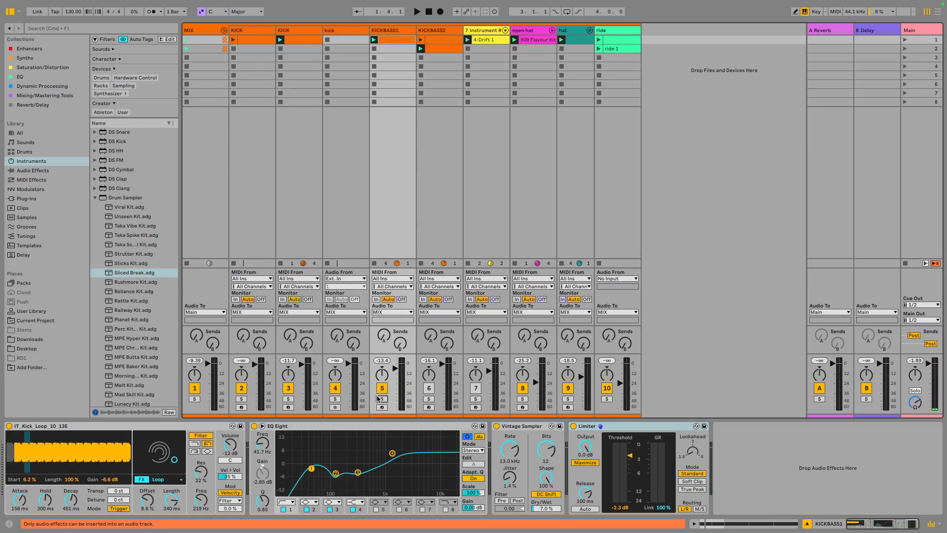
click(522, 388)
click(568, 388)
click(607, 388)
key(space)
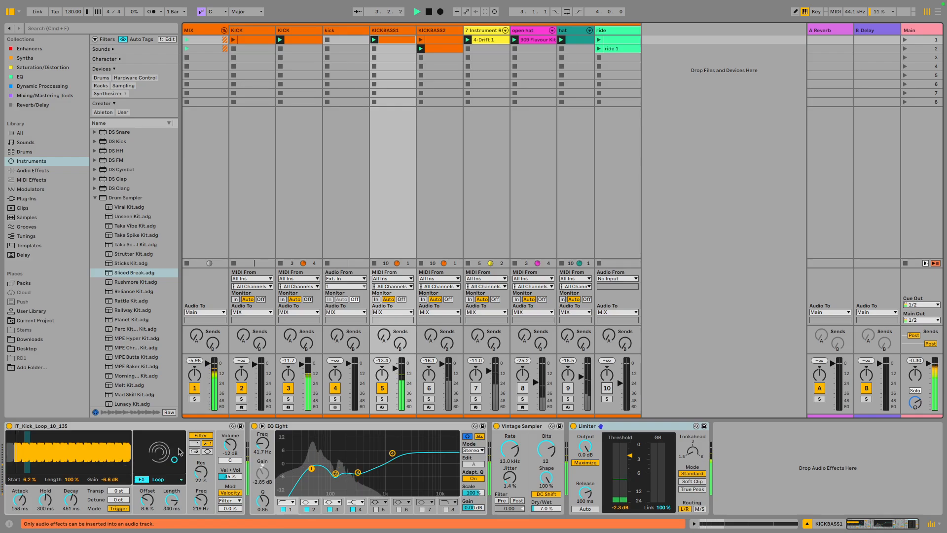
Step: Solo KICKBASS1 during playback to hear it alone, stop playback and unsolo the track
click(382, 400)
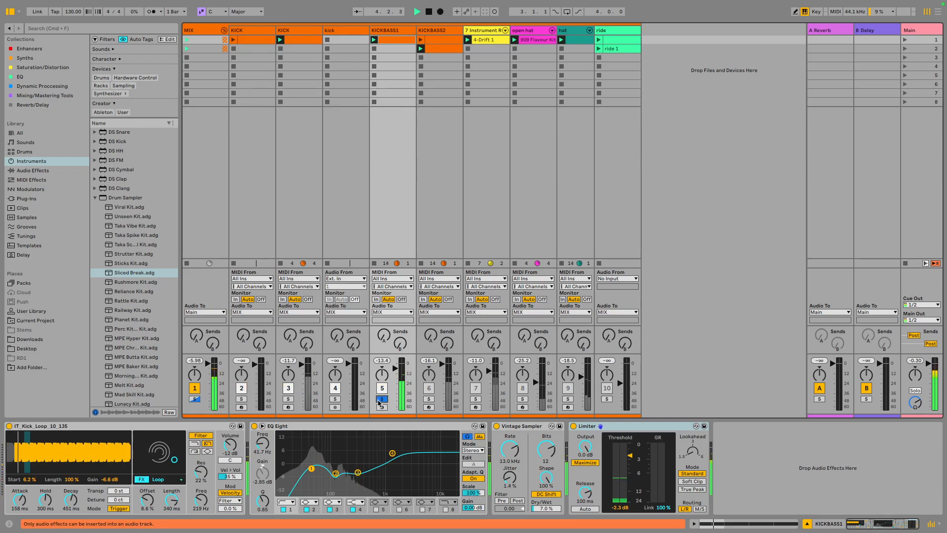
key(space)
click(380, 400)
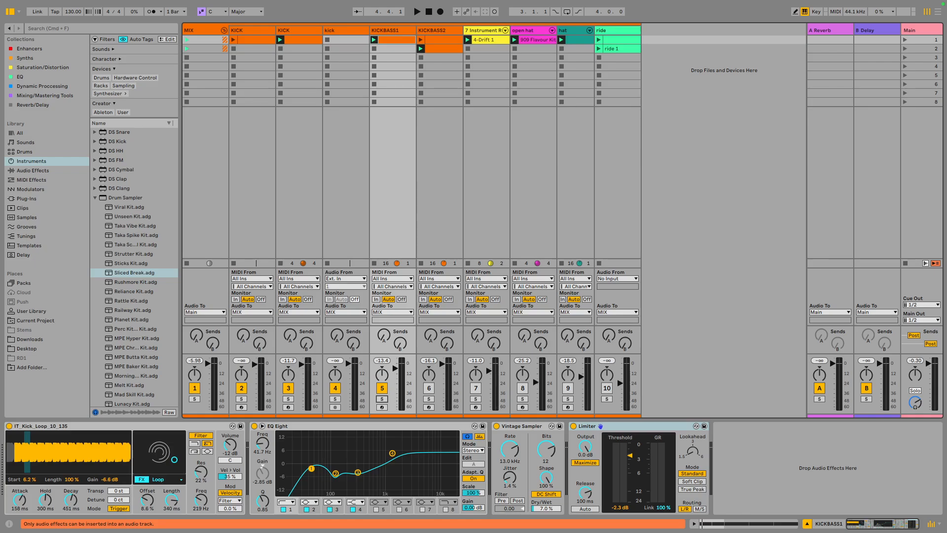
Step: Replace the KICKBASS1 sampler's sample with AT_Hypnosis_137_No_Kick_Drum_Loop_Trigger and play the session
drag(228, 376, 70, 447)
drag(2, 351, 88, 447)
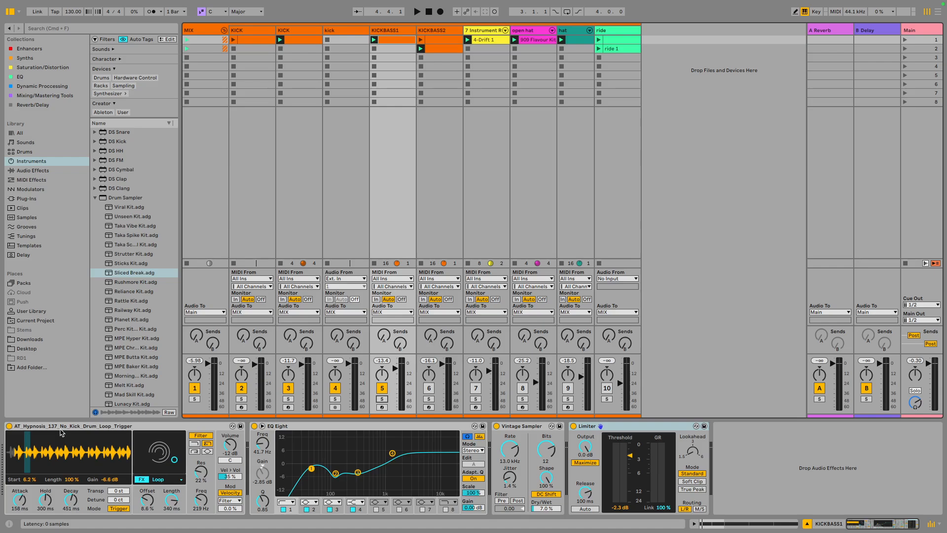
drag(280, 425, 314, 395)
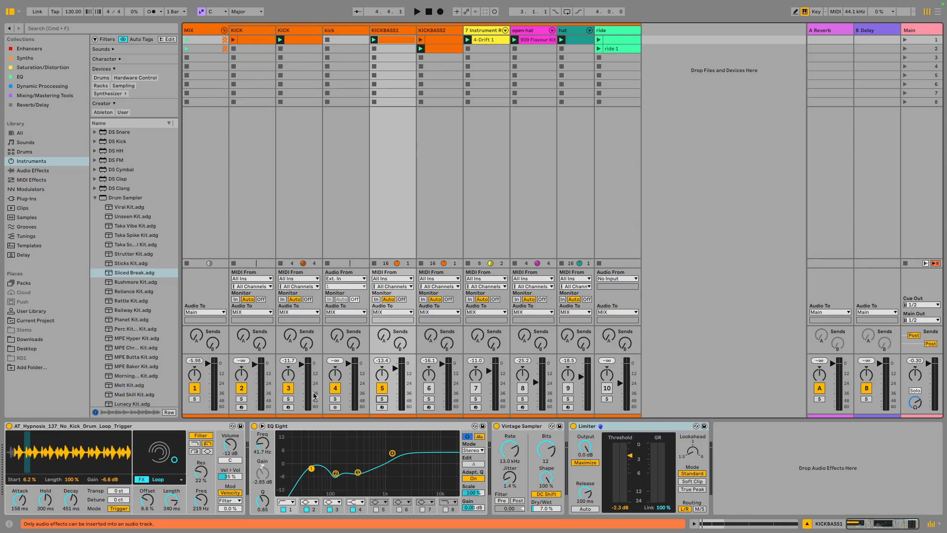
key(space)
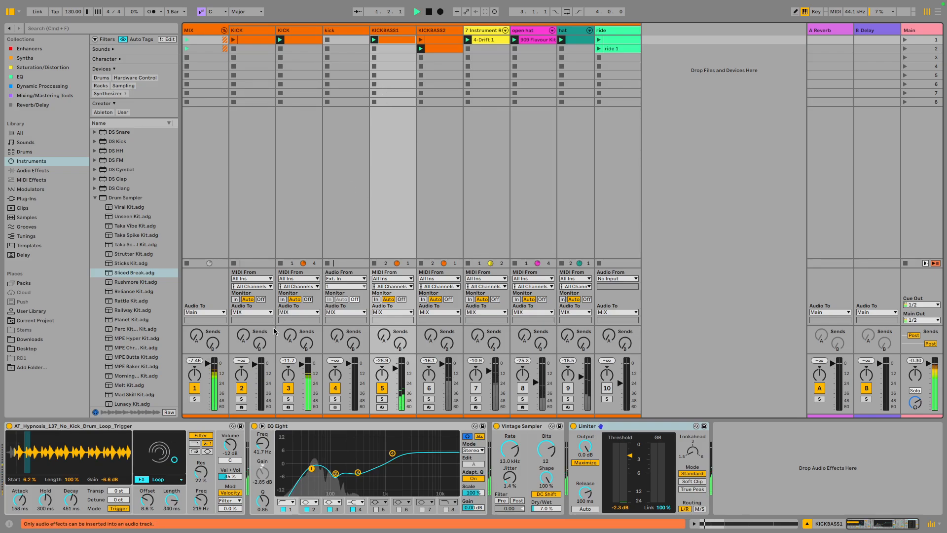
Step: Solo KICKBASS1 and switch off its EQ Eight, its Vintage Sampler and the sampler's Loop effect
click(382, 399)
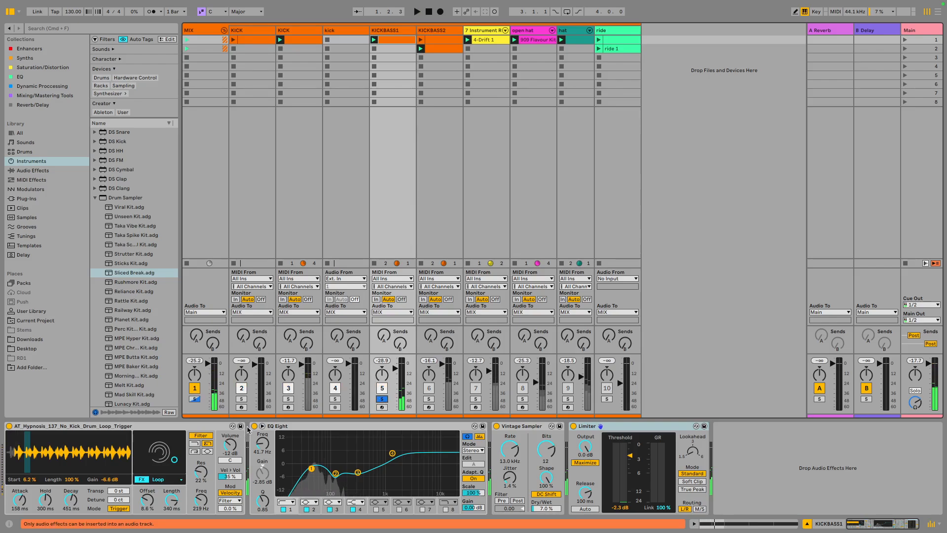
click(496, 426)
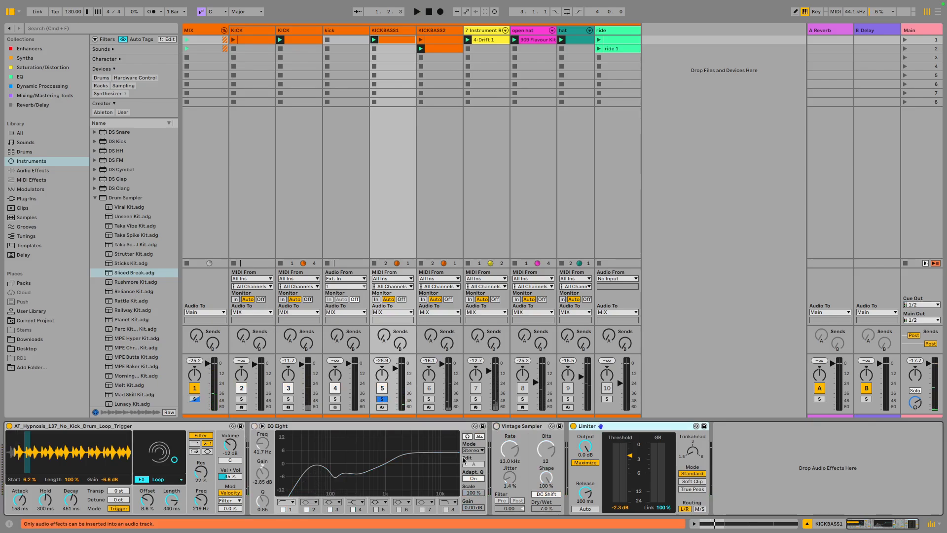
click(145, 480)
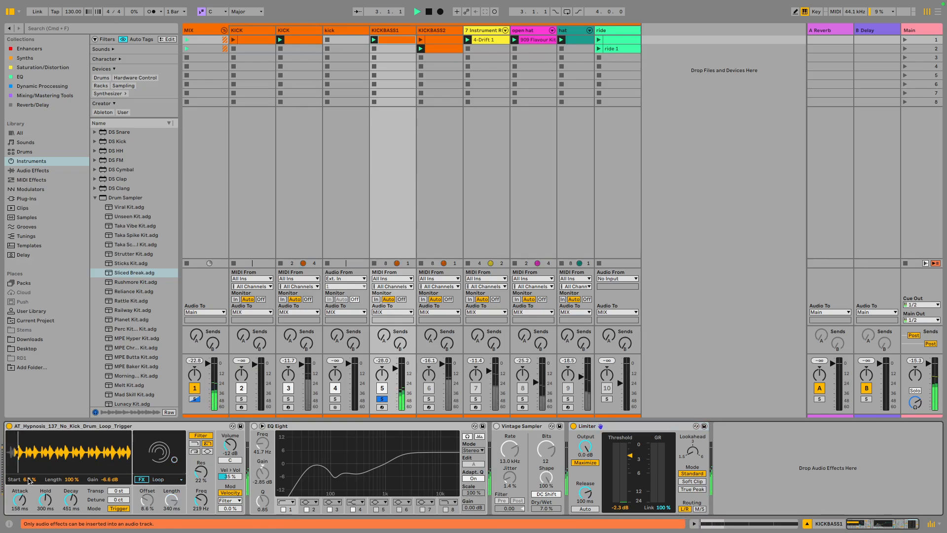
Step: Set the KICKBASS1 sampler's attack to 0.10 ms and its sample start to 0.0 %, and play the soloed track
drag(22, 501, 22, 529)
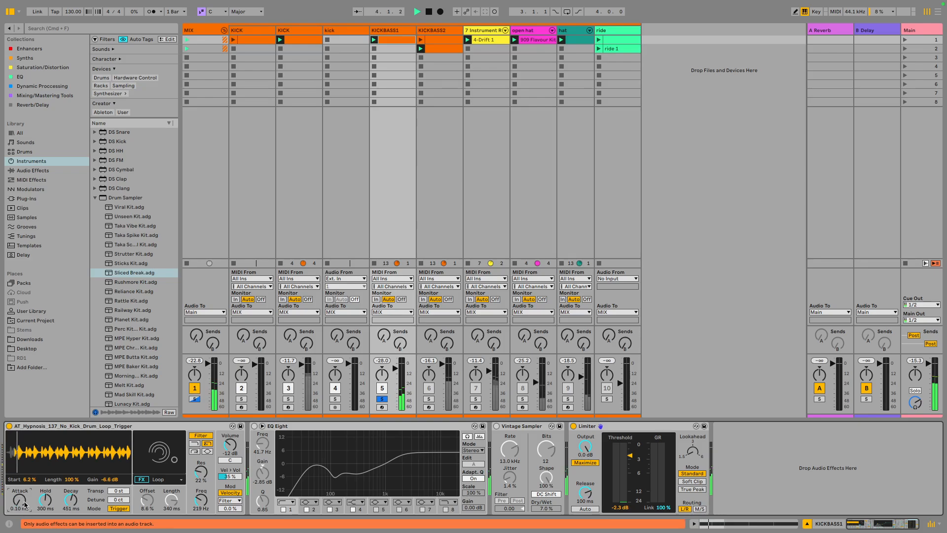
key(space)
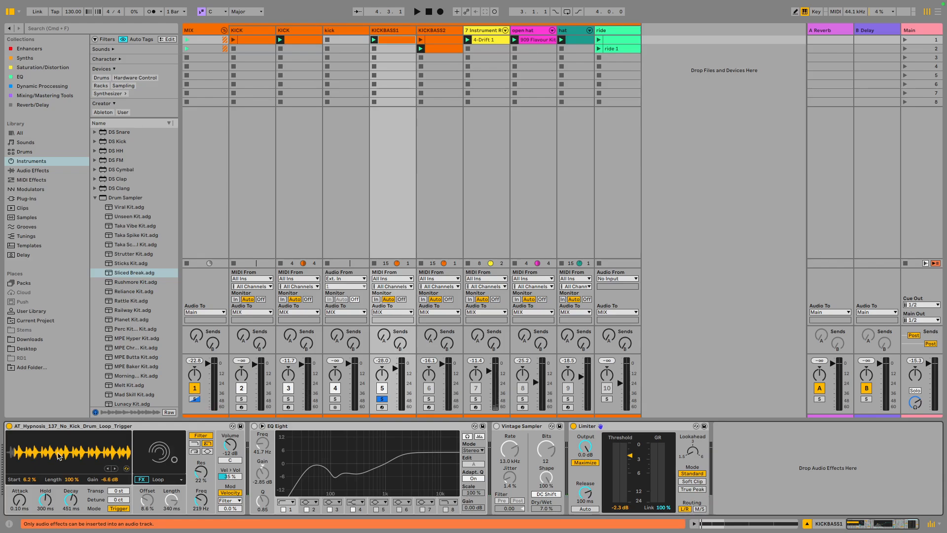
key(space)
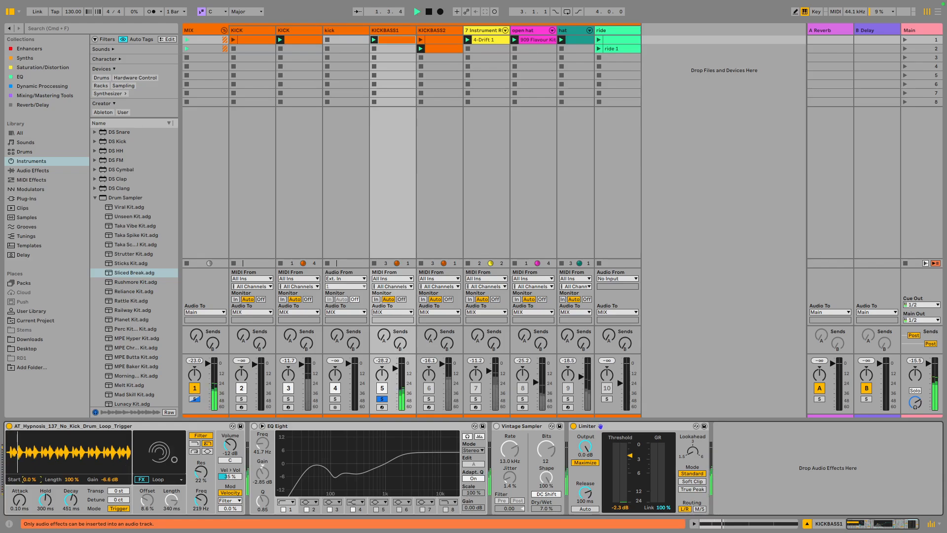
Step: Set the KICKBASS1 sampler's sample start to 9.4 % and restart playback of the soloed track
drag(30, 479, 30, 476)
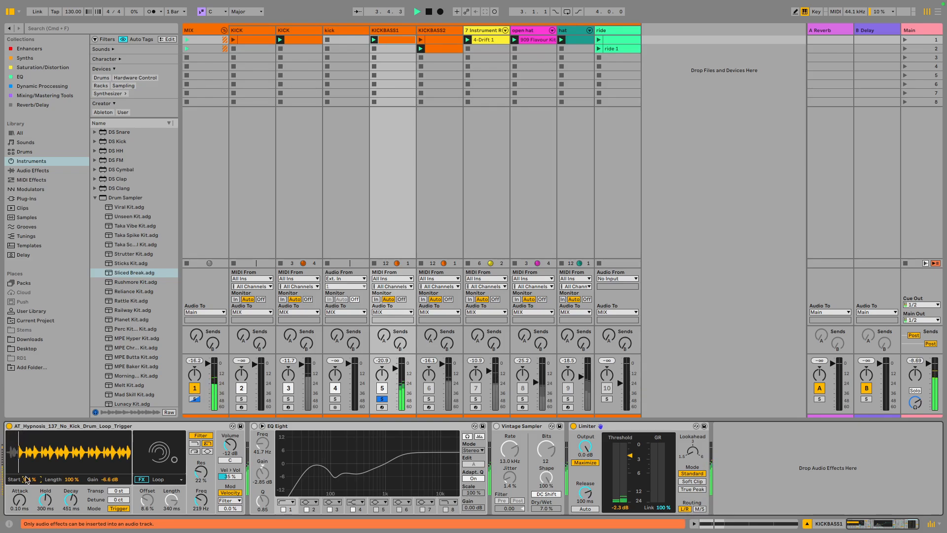
key(space)
key(space)
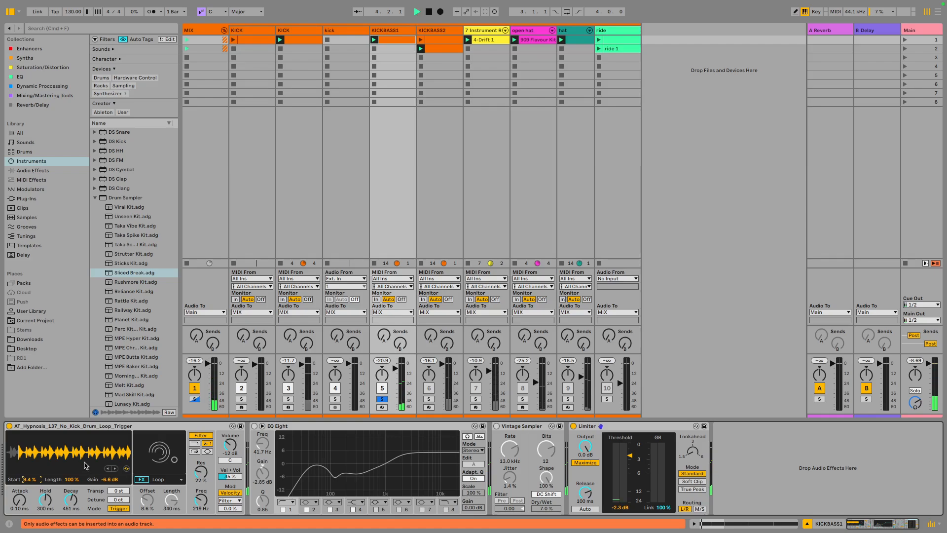
Step: Switch on the sampler's Loop effect with offset 0.0 % and length 120 ms, and restart playback
click(138, 480)
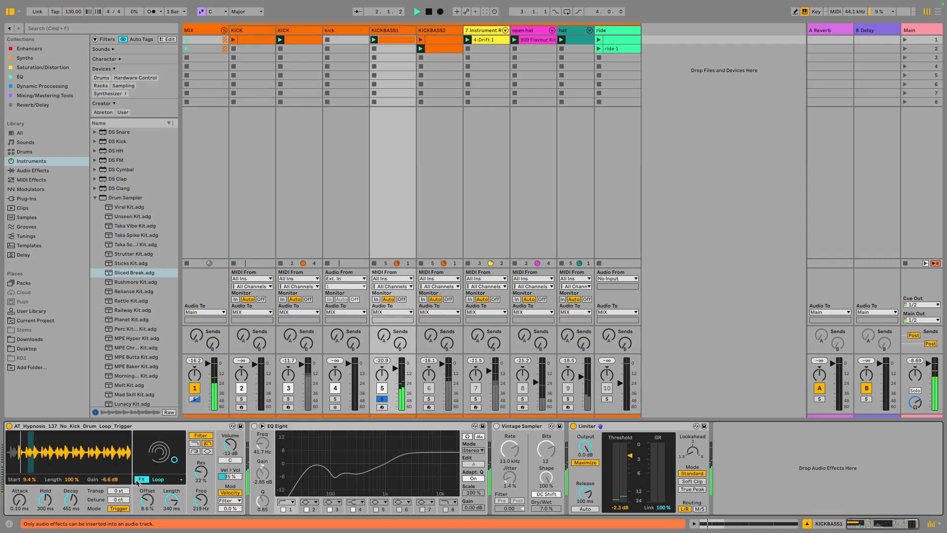
mouse_move(155, 464)
mouse_down()
mouse_move(136, 459)
mouse_move(135, 471)
mouse_move(158, 471)
mouse_up()
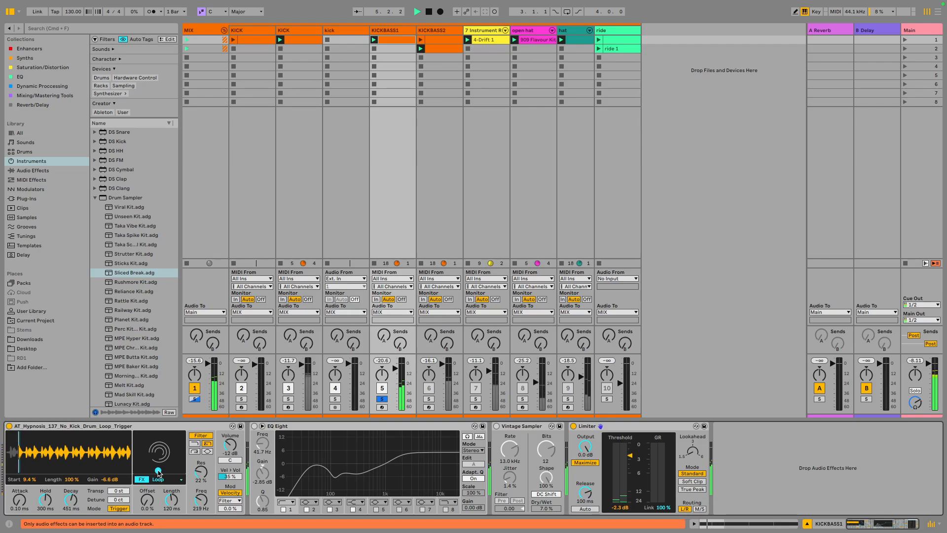
key(space)
key(space)
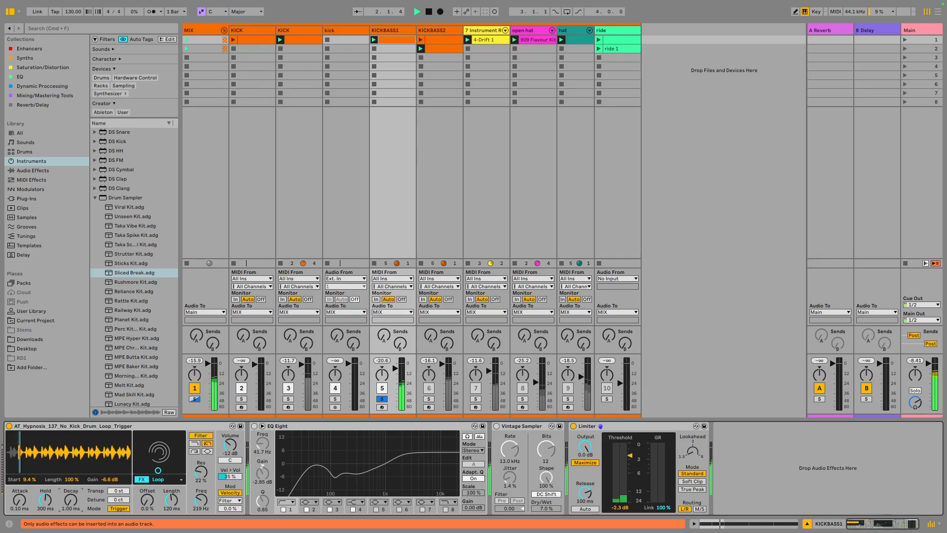
Step: Set the KICKBASS1 sampler's decay to 2.61 ms and stop playback
drag(71, 500, 75, 501)
key(space)
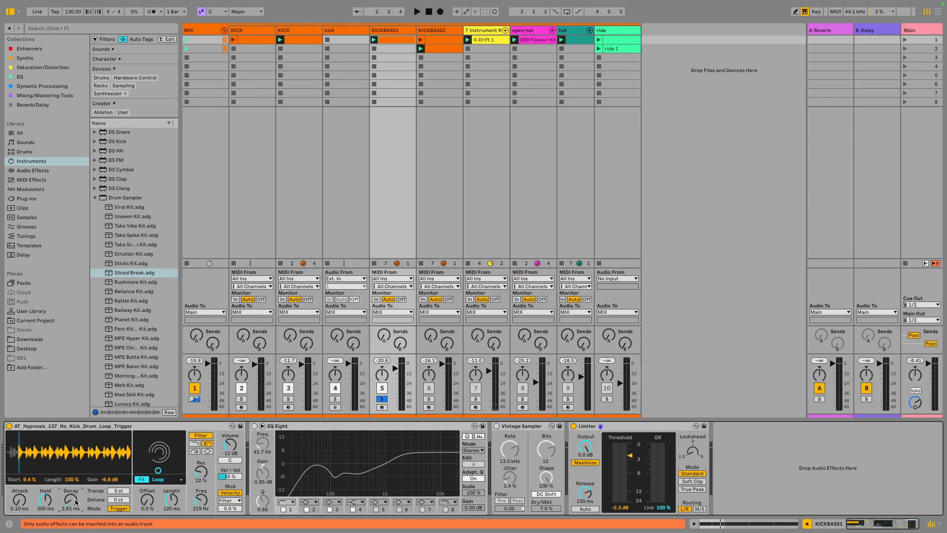
Step: Try a decay of 29.8 s on the KICKBASS1 sampler during playback and undo the change
drag(75, 502, 75, 468)
key(space)
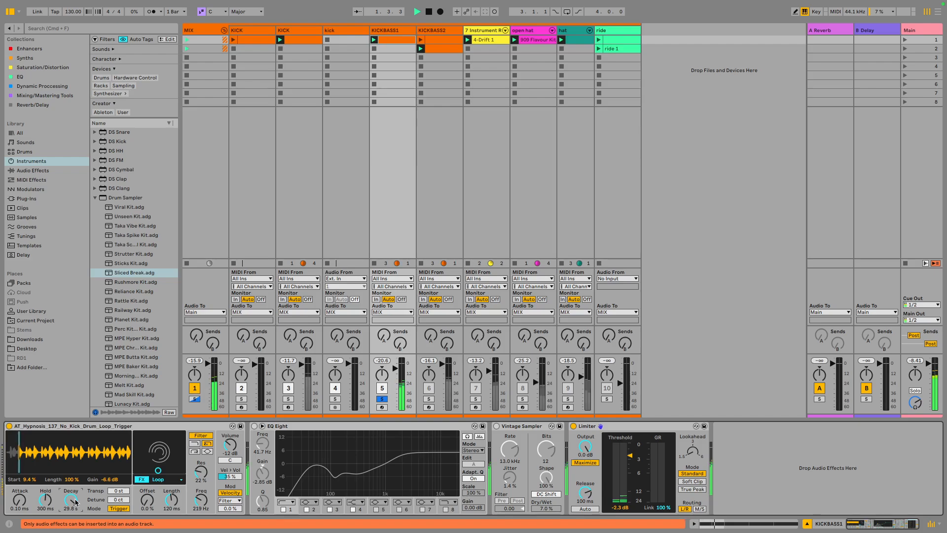
key(ctrl+z)
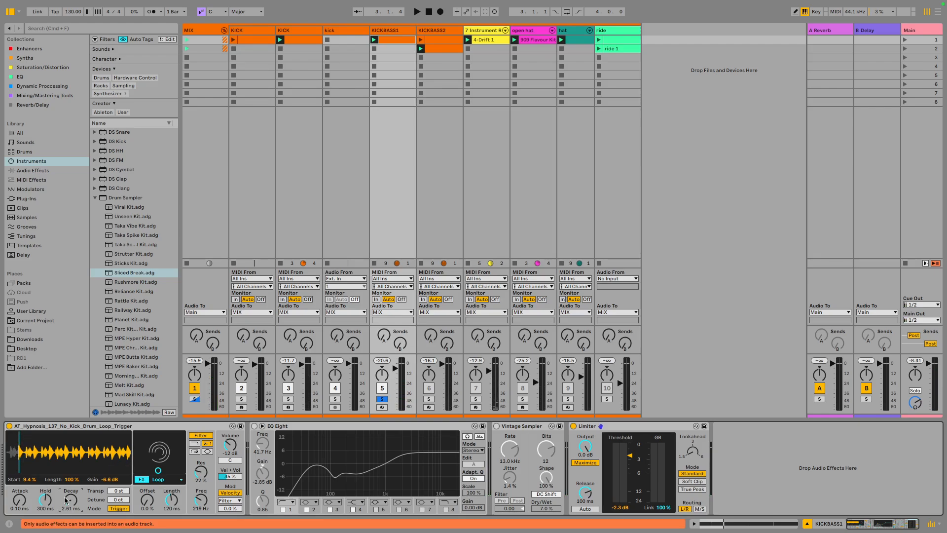
Step: Solo the KICK track on channel 3 alongside KICKBASS1, play both tracks together and stop playback
key(space)
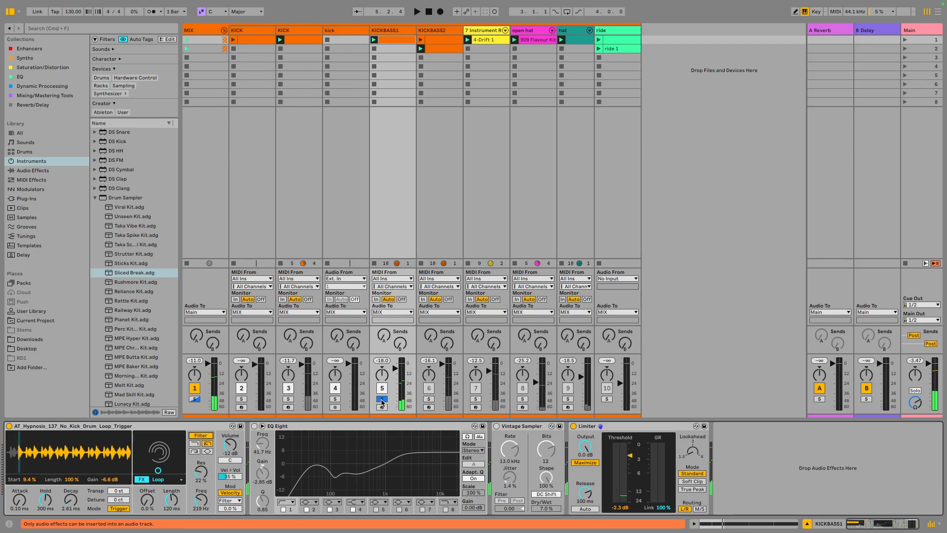
click(288, 399)
click(288, 398)
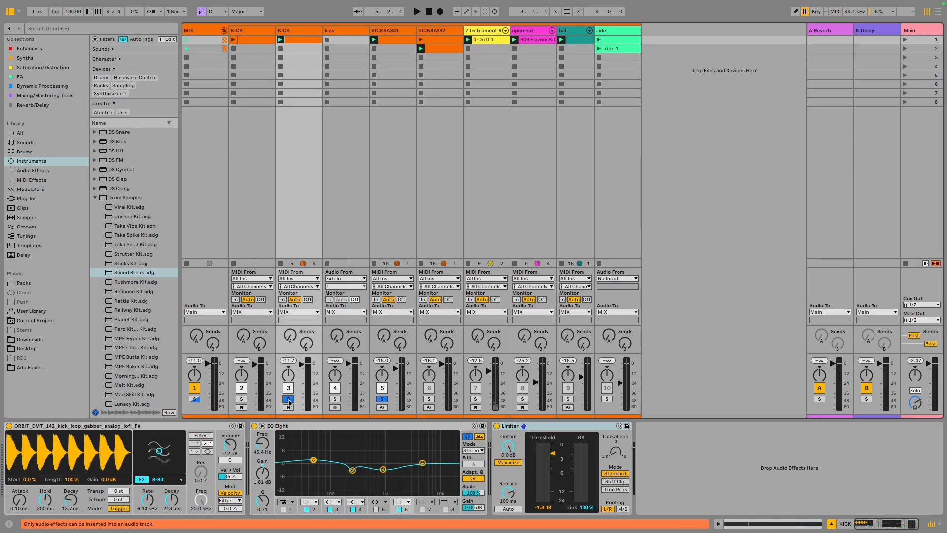
key(space)
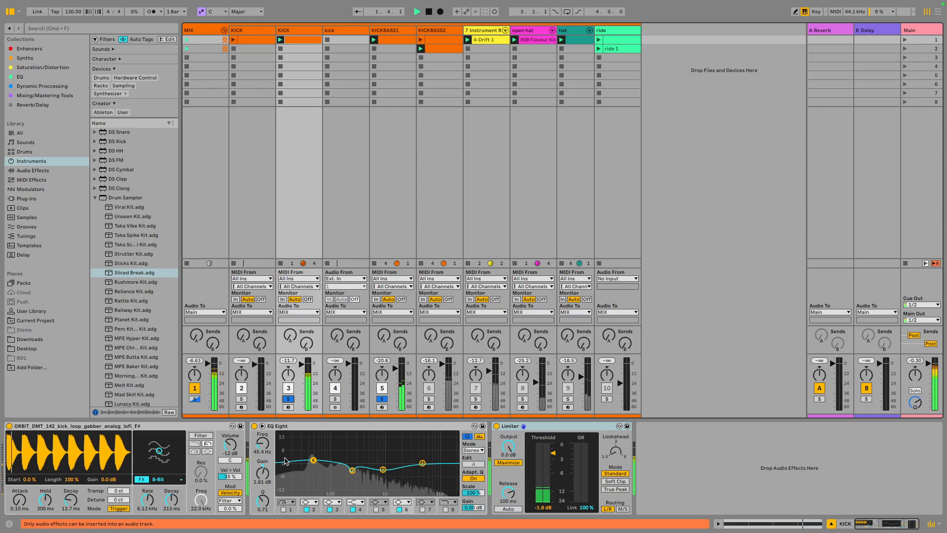
drag(159, 451, 138, 447)
double_click(146, 446)
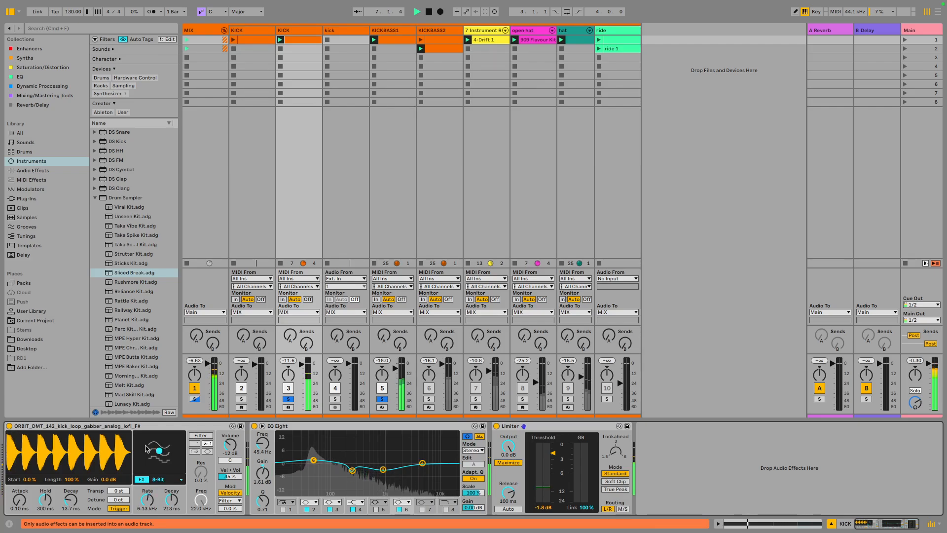
key(space)
Step: Return to the KICKBASS1 track, switch its sampler's filter on and play the soloed tracks
click(394, 30)
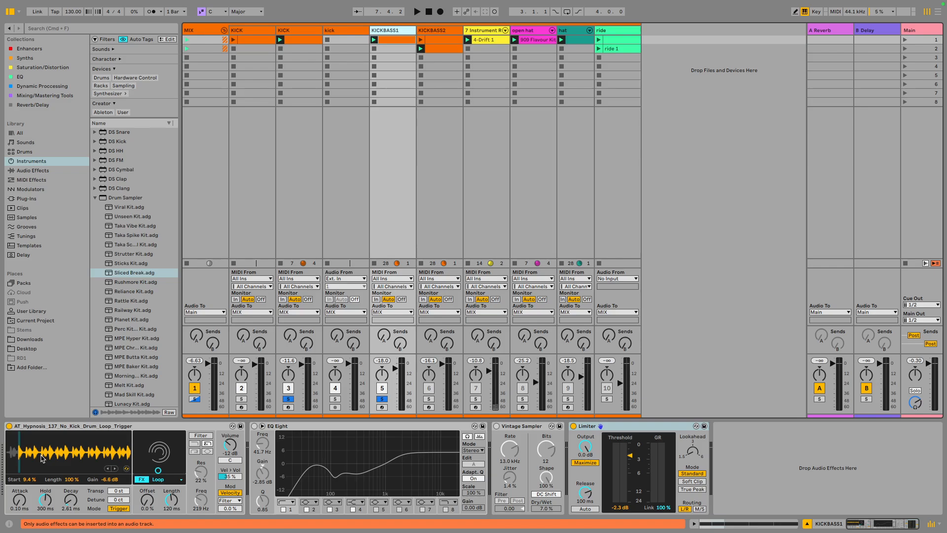
click(205, 436)
key(space)
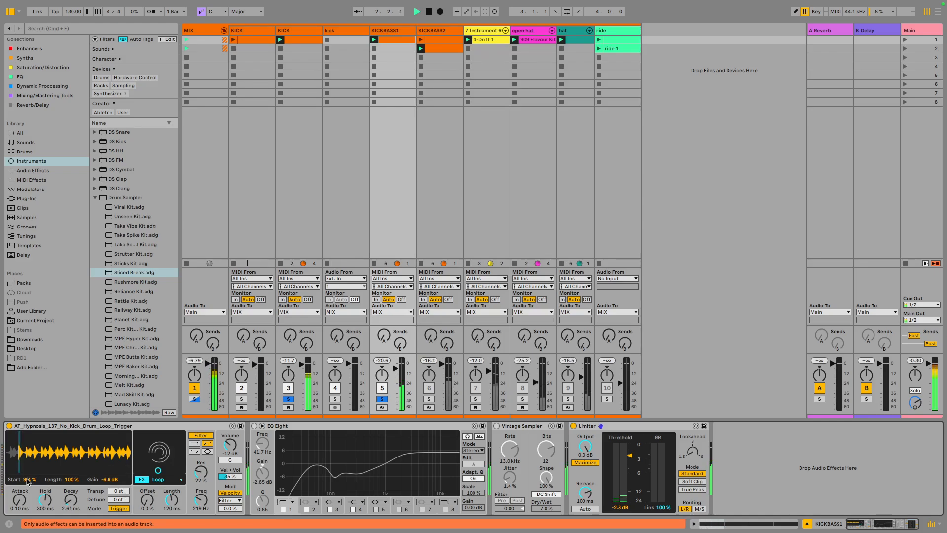
Step: Set the KICKBASS1 sampler's sample start to 47 % during playback, and stop the session
drag(20, 499, 45, 486)
double_click(39, 501)
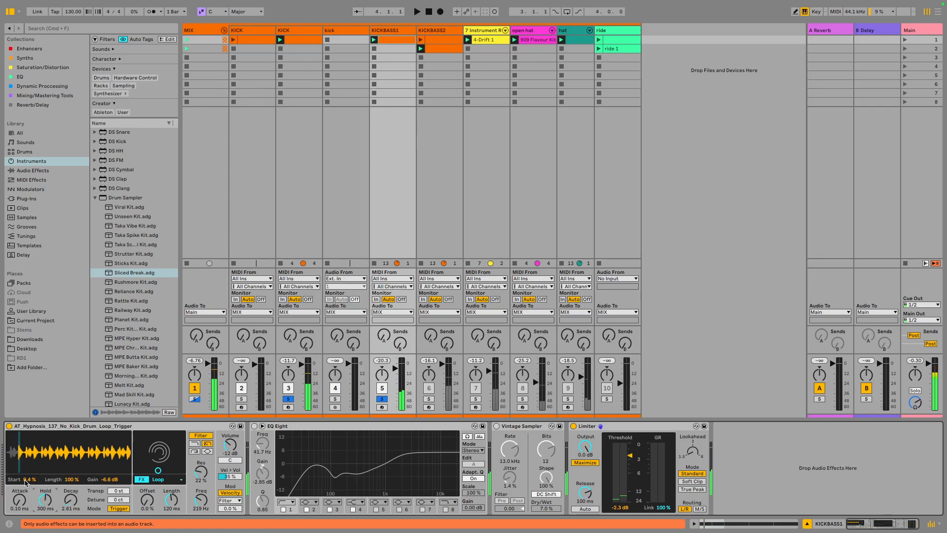
drag(25, 479, 25, 444)
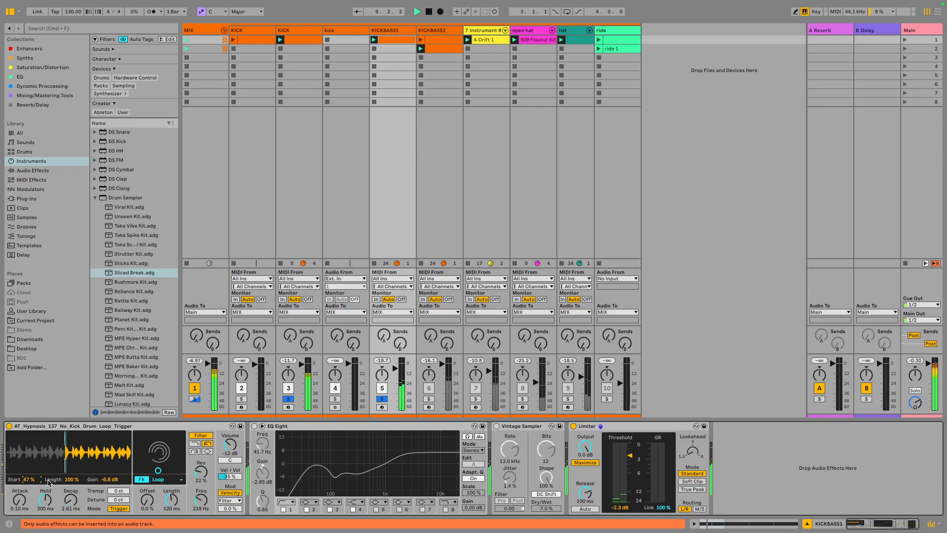
key(space)
Step: Transpose the KICKBASS1 sample to 6 st and set its Loop effect to offset 0.4 % and length 174 ms while auditioning
drag(118, 491, 118, 487)
key(space)
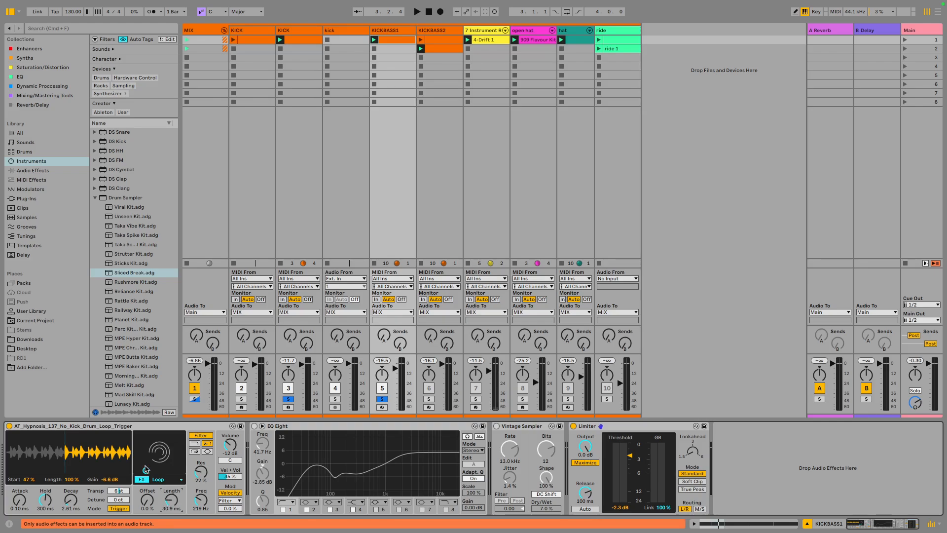
key(space)
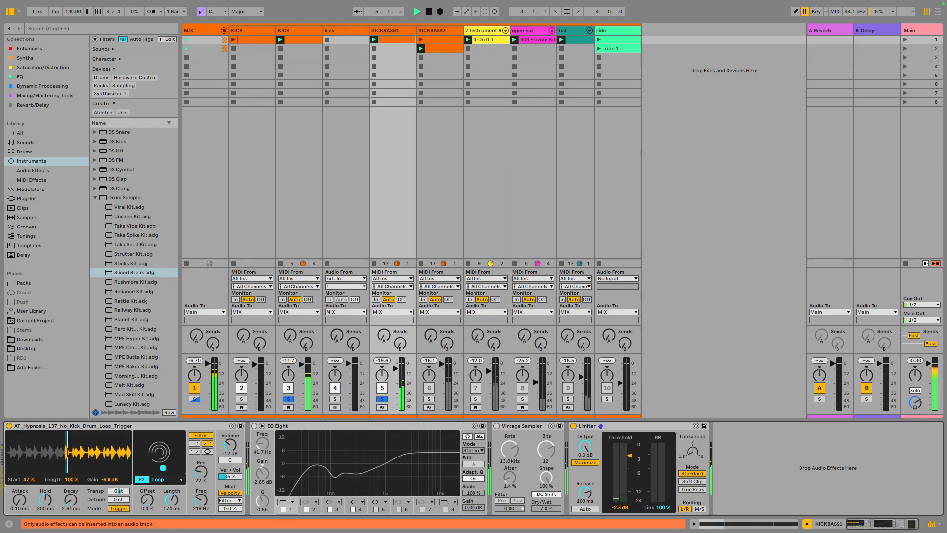
key(space)
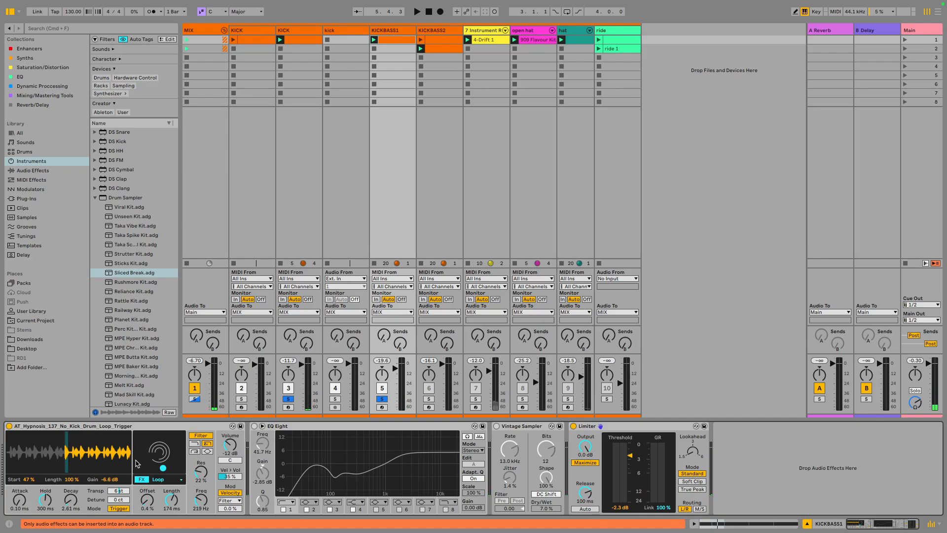
key(space)
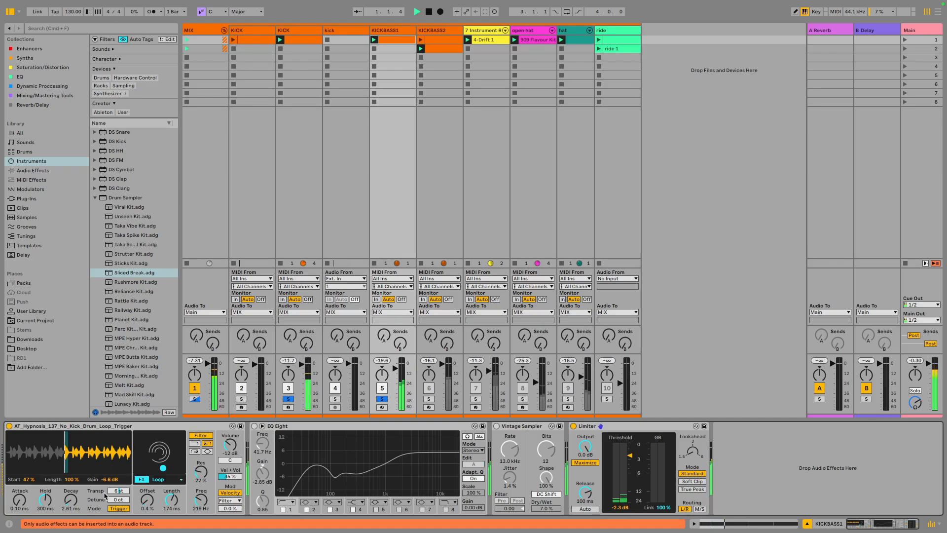
key(space)
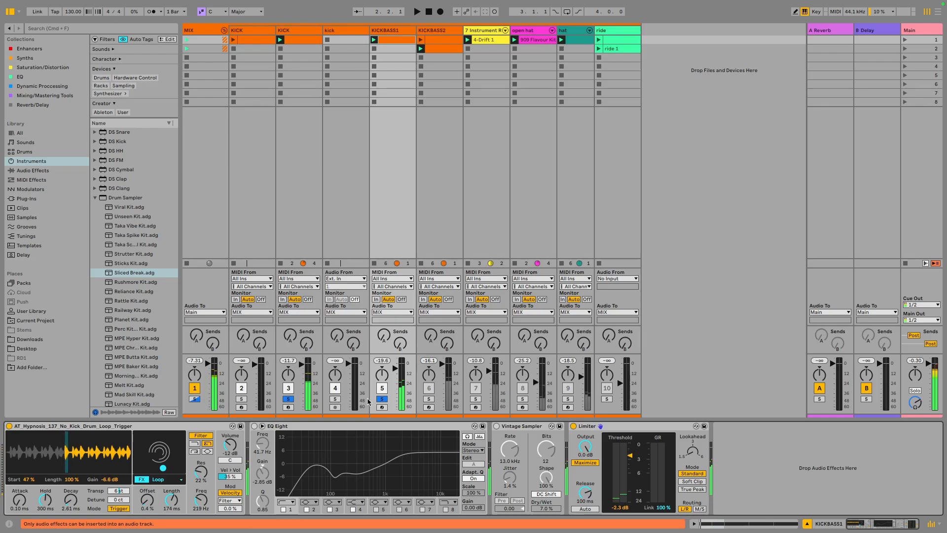
Step: Solo only KICKBASS1 for a short playback and switch on its Vintage Sampler
click(382, 400)
key(space)
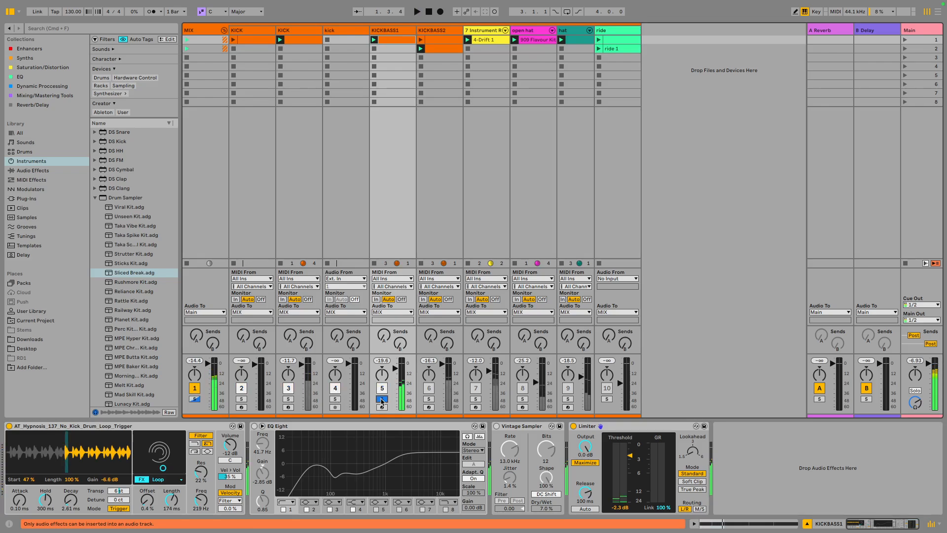
click(496, 426)
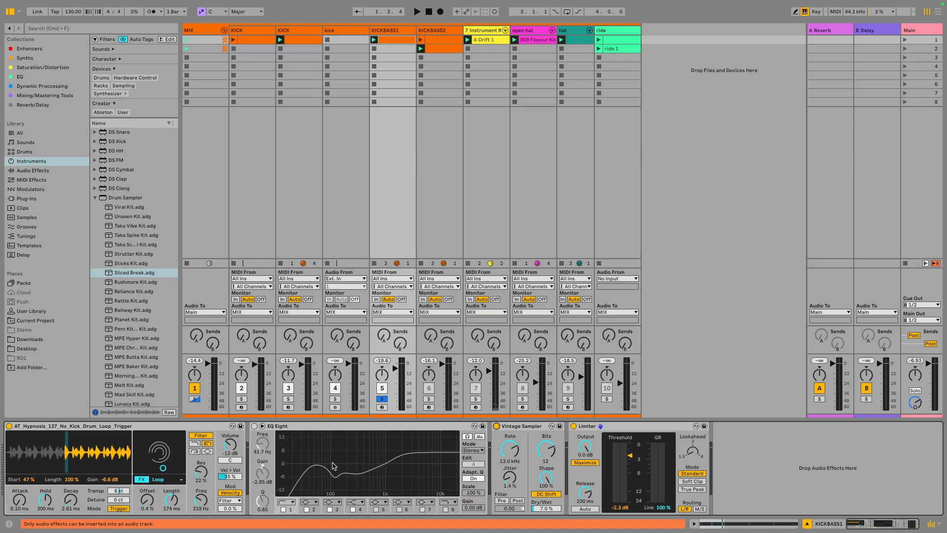
Step: Place the AT_Hypnosis_137_No_Kick_Drum_Loop_Trigger sample as a clip on the ride track and lower its gain to -19.4 dB
drag(99, 451, 624, 93)
double_click(632, 93)
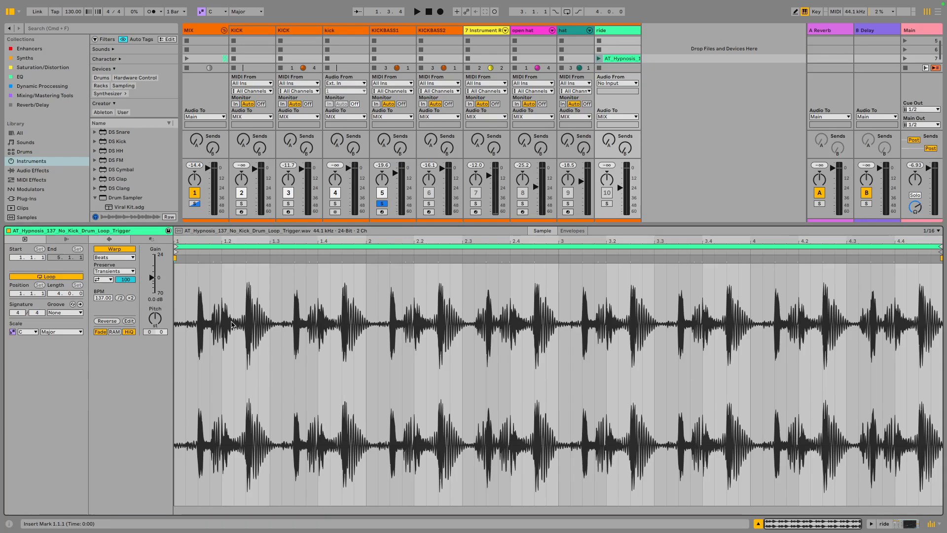
drag(152, 277, 152, 286)
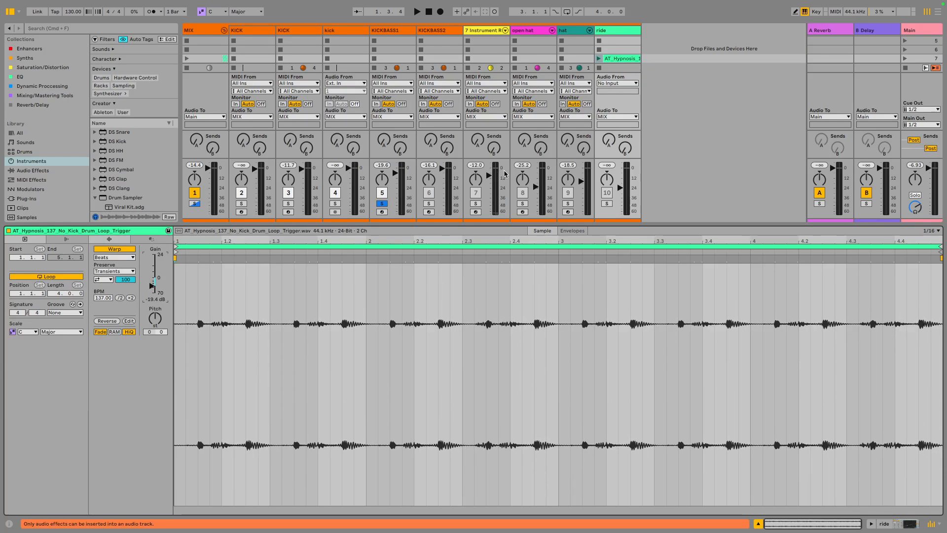
Step: Solo the ride track, launch the AT_Hypnosis loop clip and raise its gain to -0.1 dB
click(607, 204)
click(599, 58)
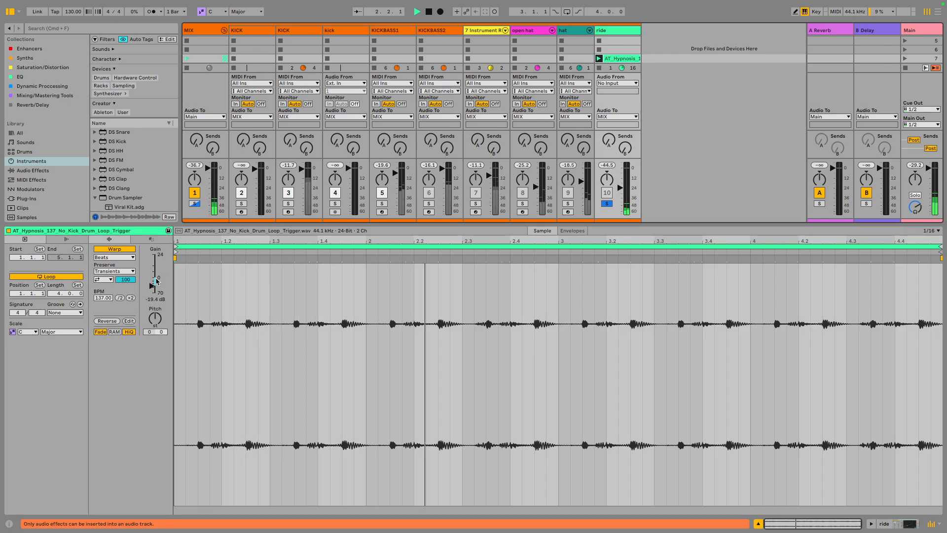
drag(152, 286, 152, 281)
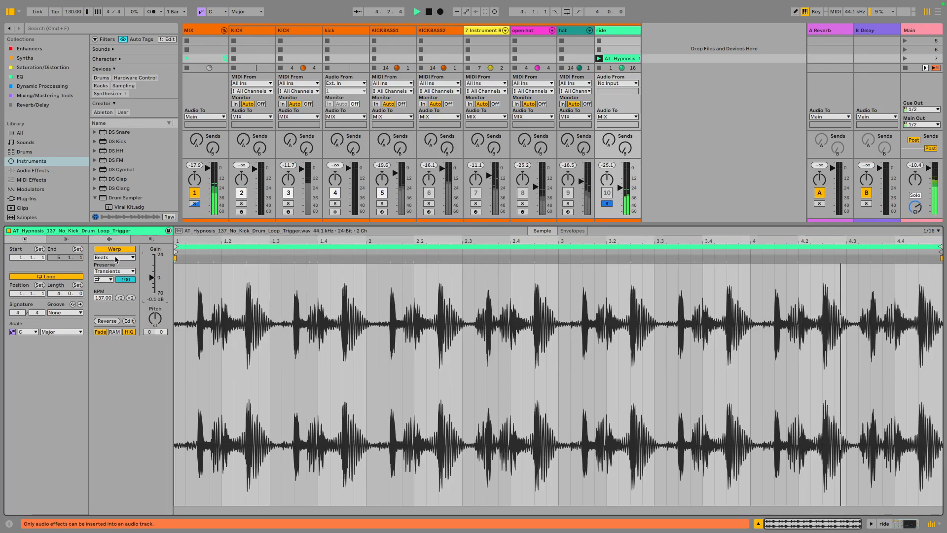
Step: Delete the AT_Hypnosis loop clip from the ride track and unsolo the track
click(616, 59)
key(Delete)
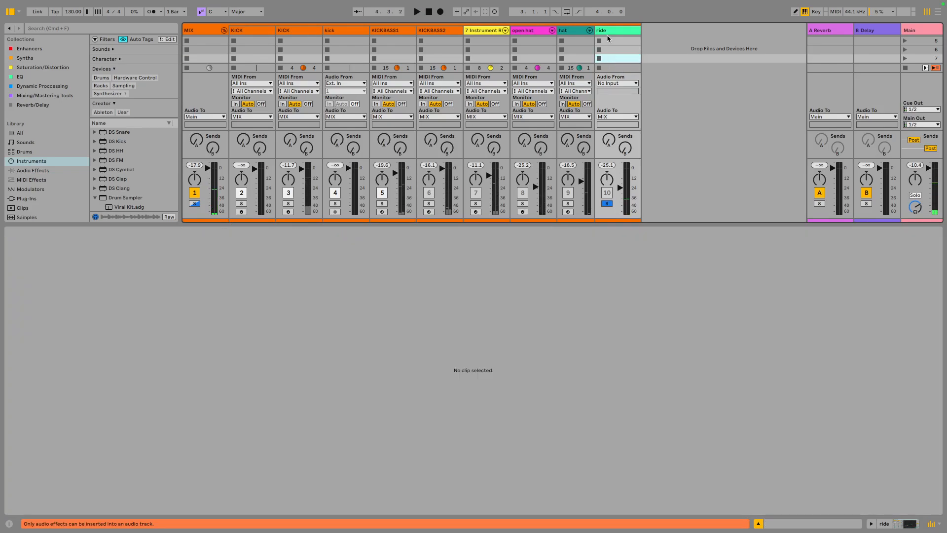
scroll(608, 37, up, 3)
click(611, 203)
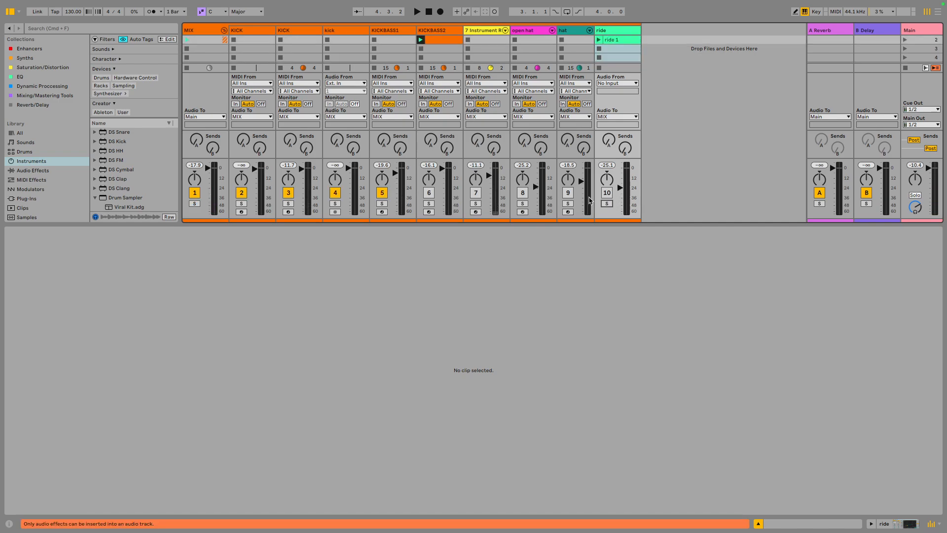
Step: Solo KICKBASS1 during playback, show its devices and set the Vintage Sampler's Dry/Wet to 13 %
key(space)
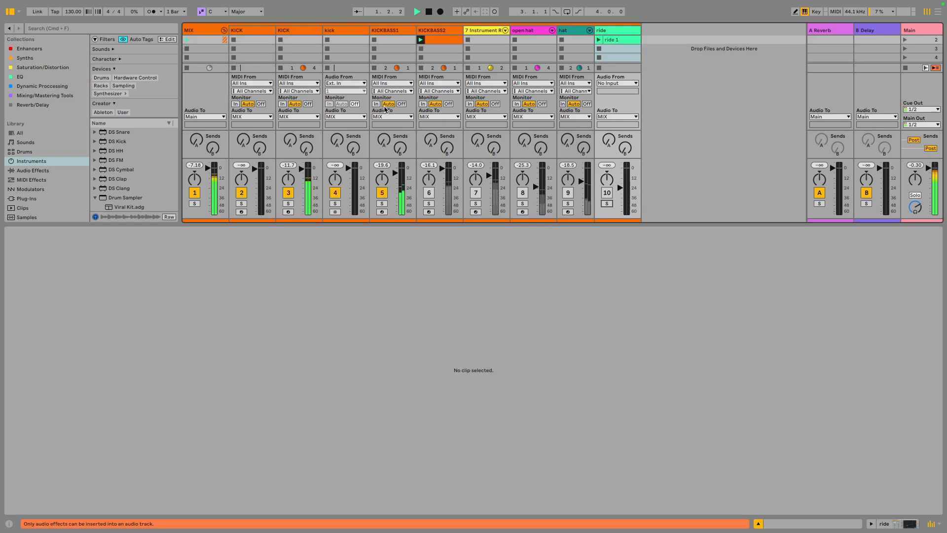
click(387, 31)
click(382, 203)
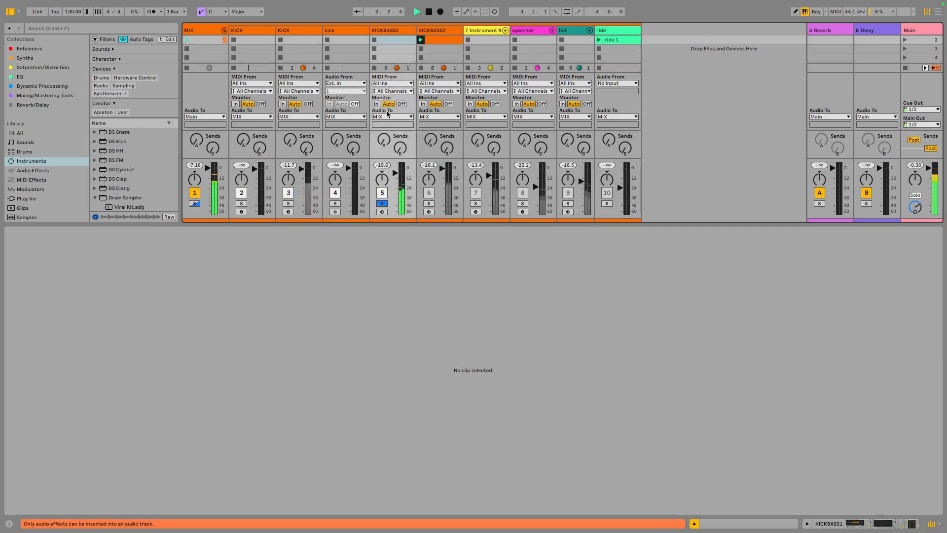
double_click(389, 32)
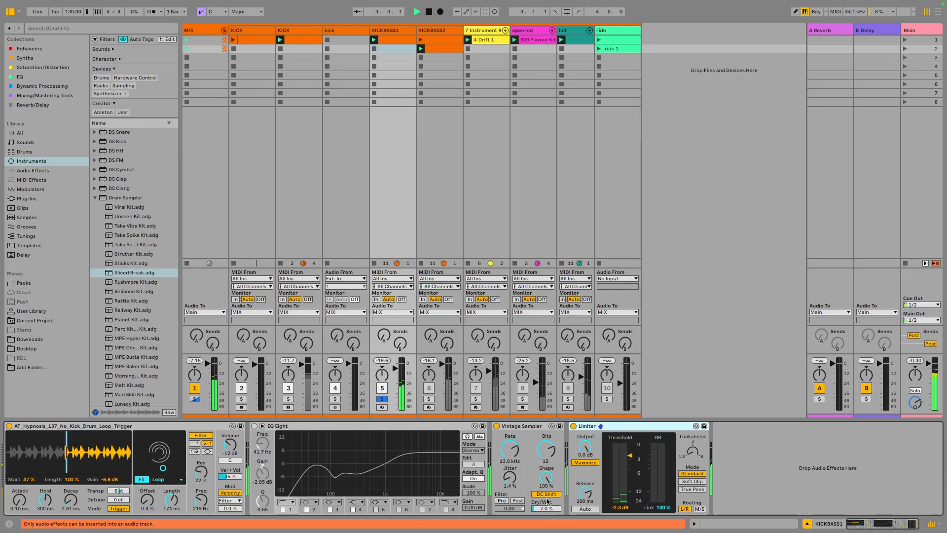
drag(546, 508, 547, 502)
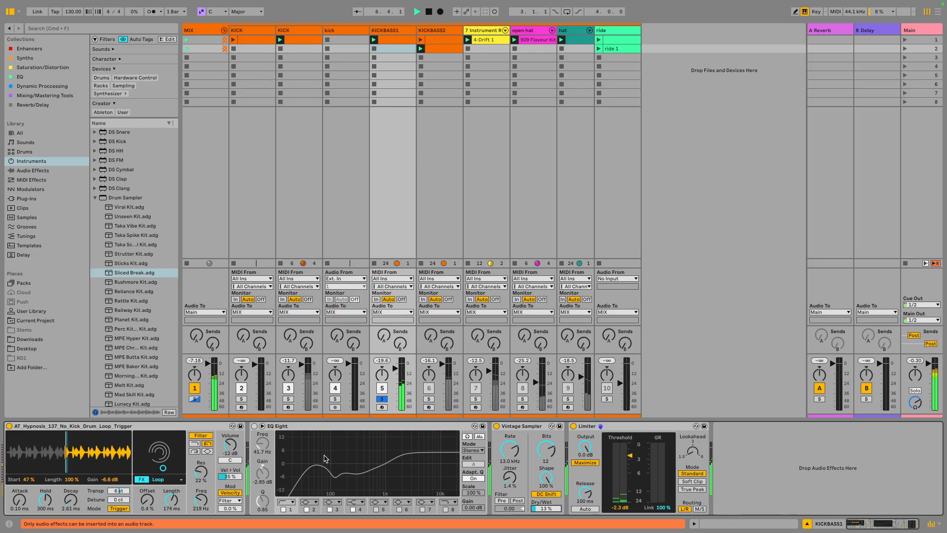
Step: Switch on KICKBASS1's EQ Eight, bypassing it briefly to compare, and leave it on
click(255, 427)
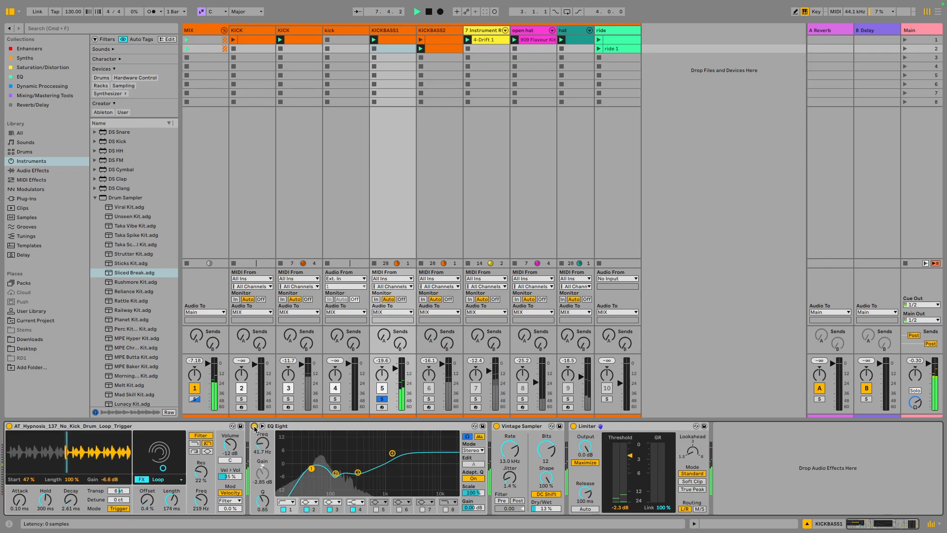
click(255, 428)
click(255, 427)
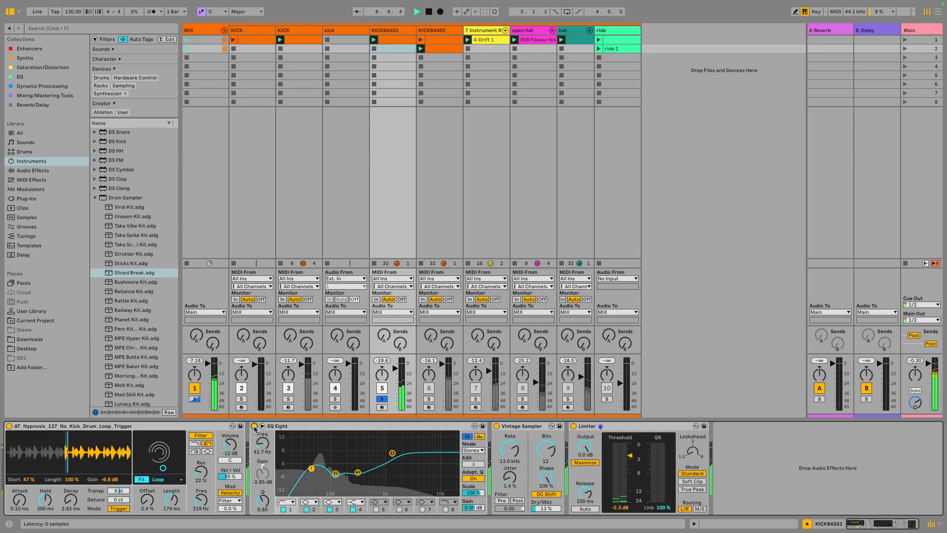
Step: Compare soloed KICKBASS1 with its EQ Eight on and bypassed, leave the EQ switched off and unsolo the track
drag(311, 468, 293, 468)
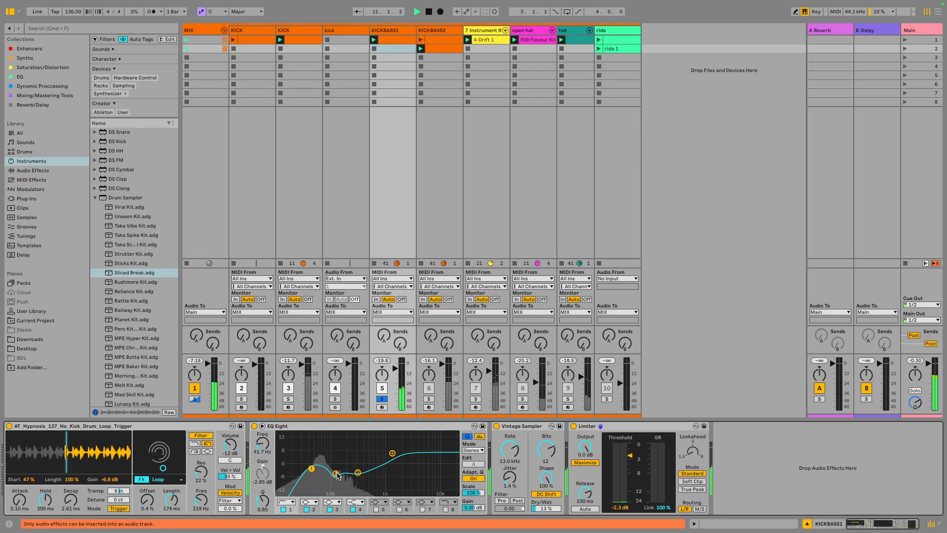
click(337, 474)
click(255, 426)
click(255, 427)
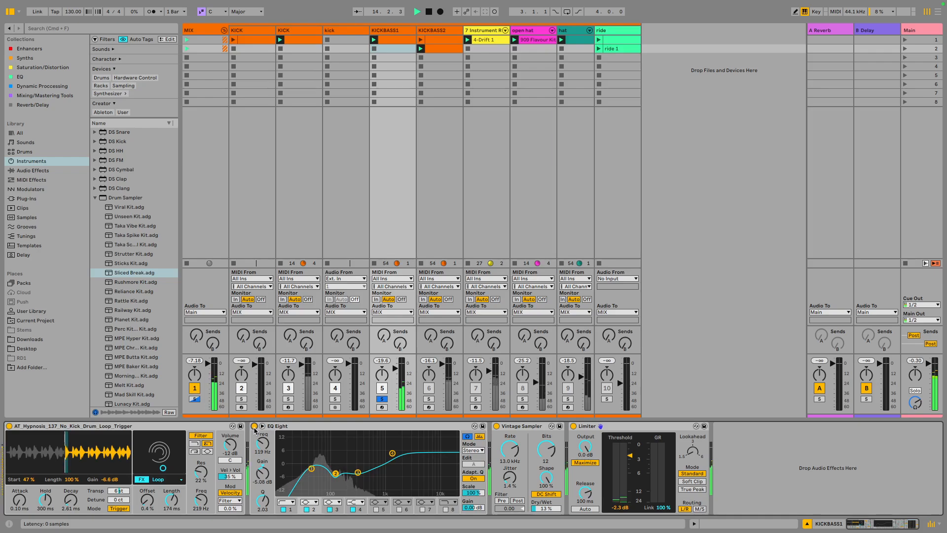
click(254, 427)
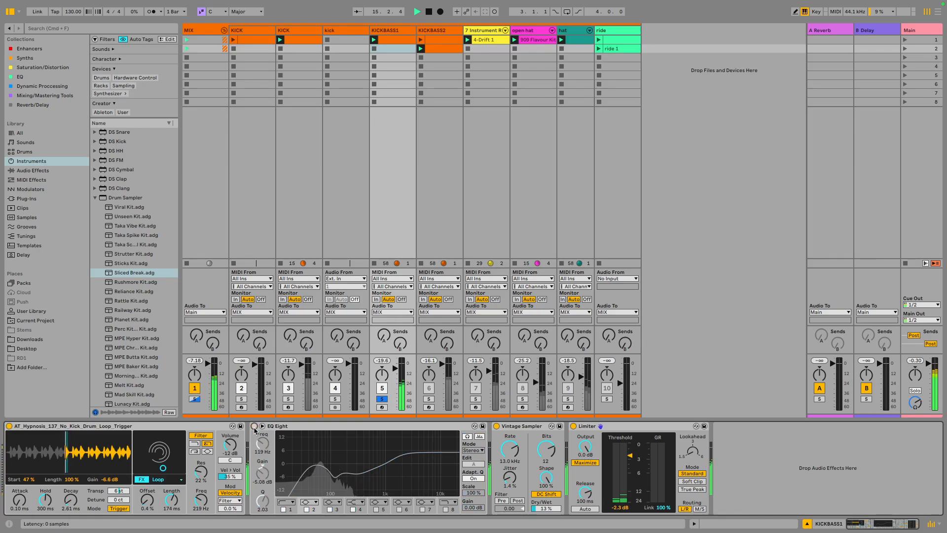
click(255, 427)
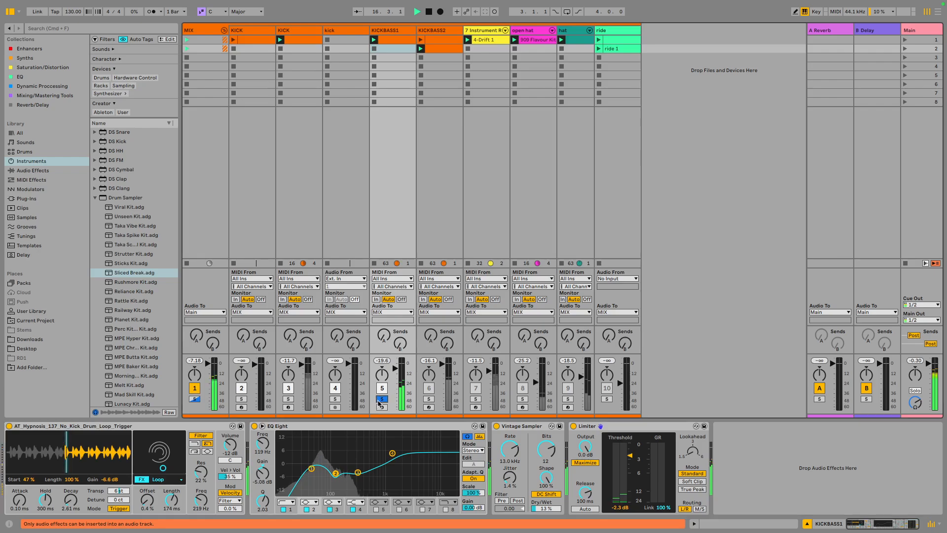
click(255, 427)
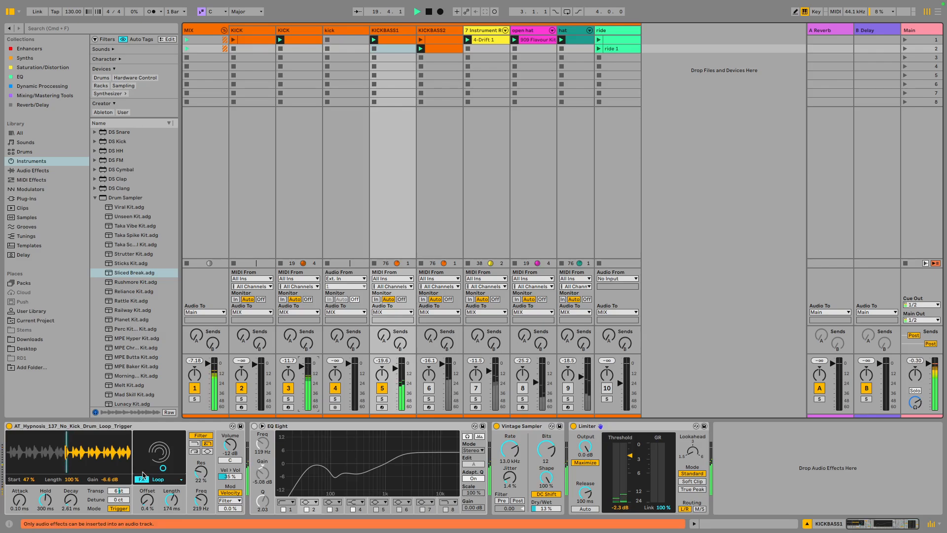
Step: Try KICKBASS1's Loop effect at 0.0 % offset and 23.9 ms length, restore it, and set the sampler's filter frequency to 390 Hz
drag(160, 455, 147, 471)
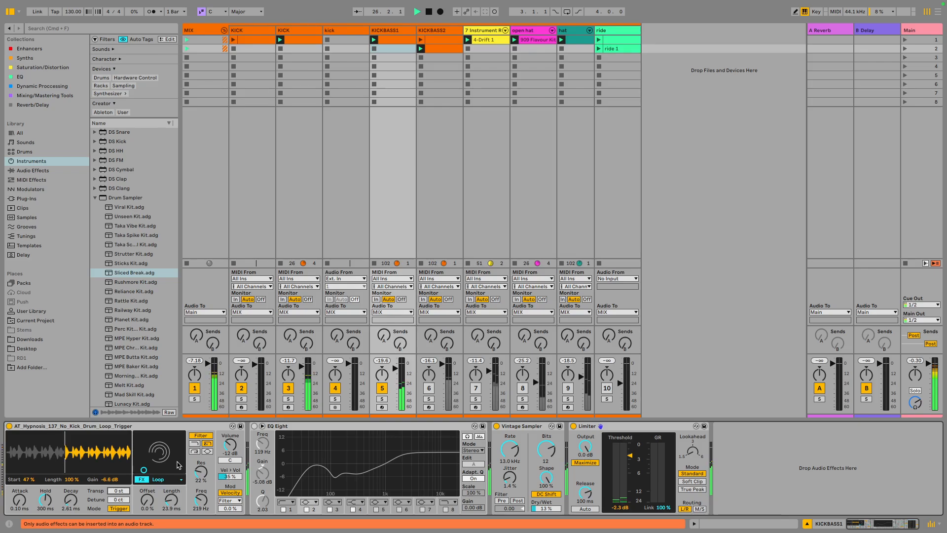
drag(29, 479, 30, 482)
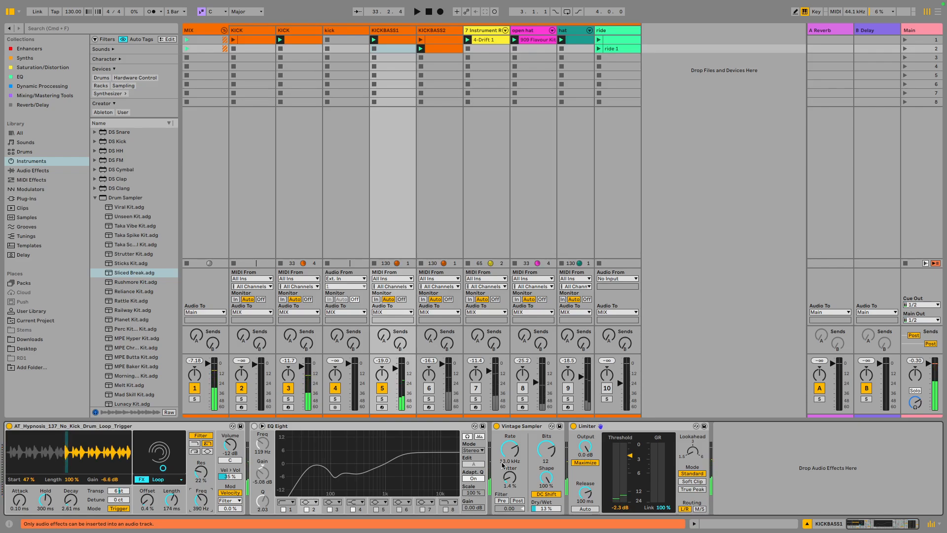
key(space)
key(space)
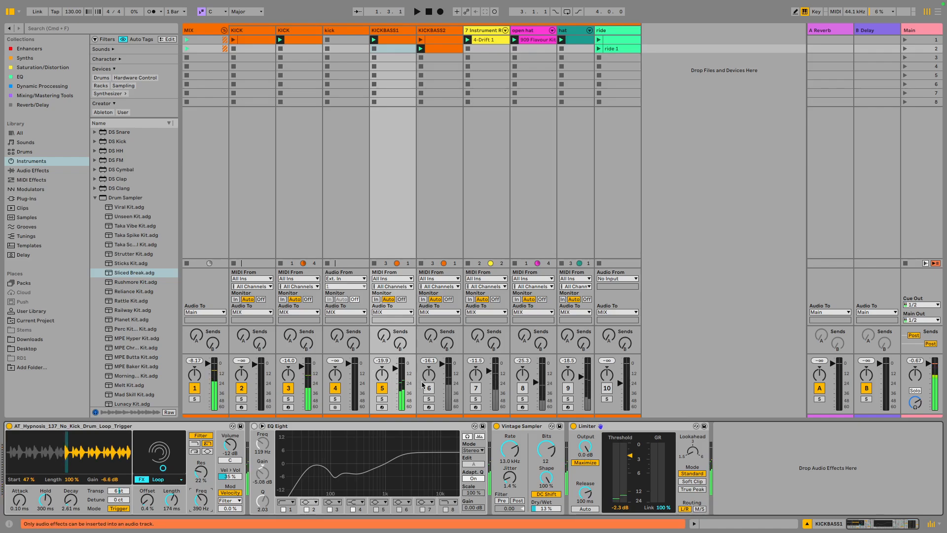
Step: Activate the hat and ride tracks during playback, trying the open hat track too but switching it back off
click(522, 389)
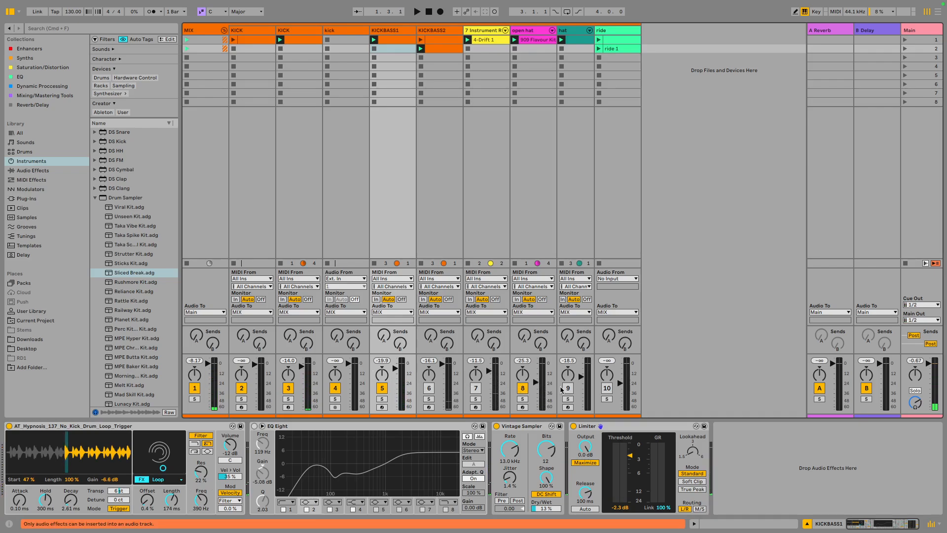
click(608, 32)
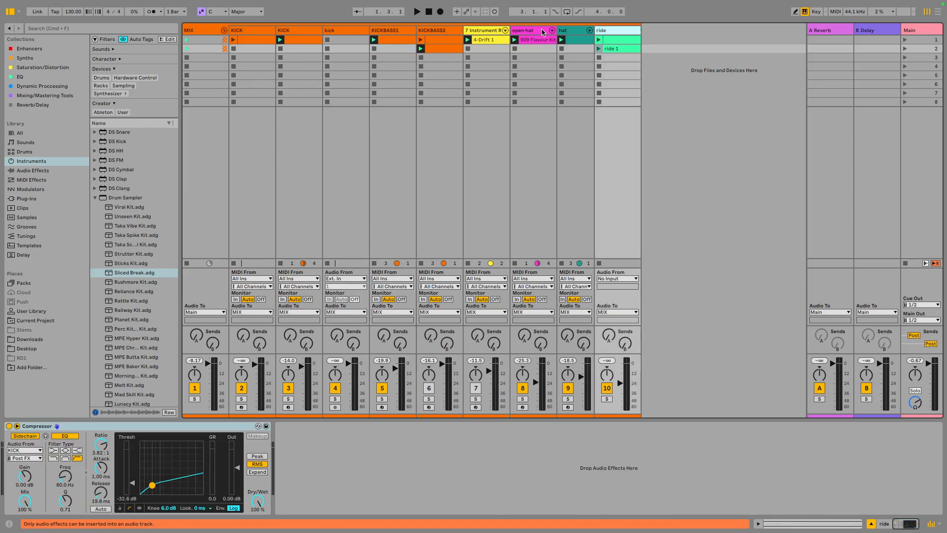
key(space)
click(534, 31)
click(569, 31)
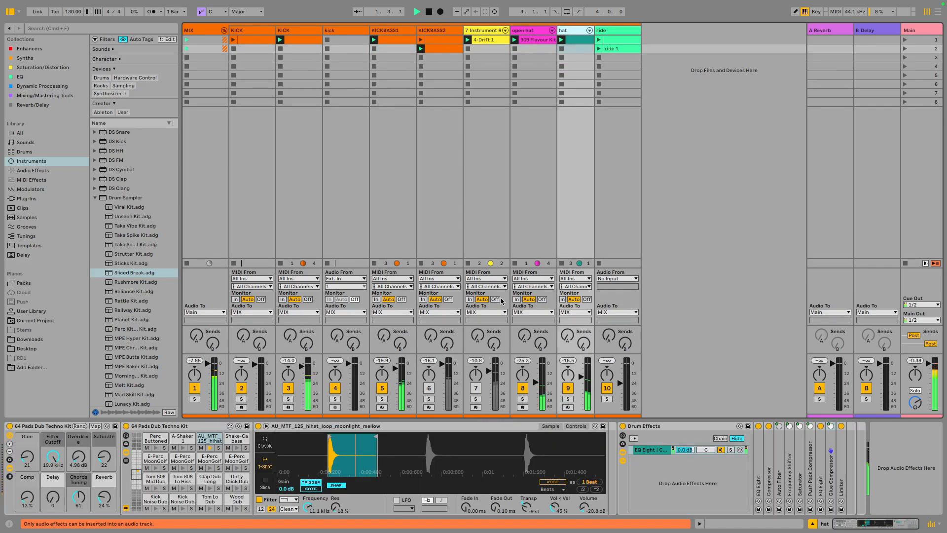
click(568, 389)
click(523, 388)
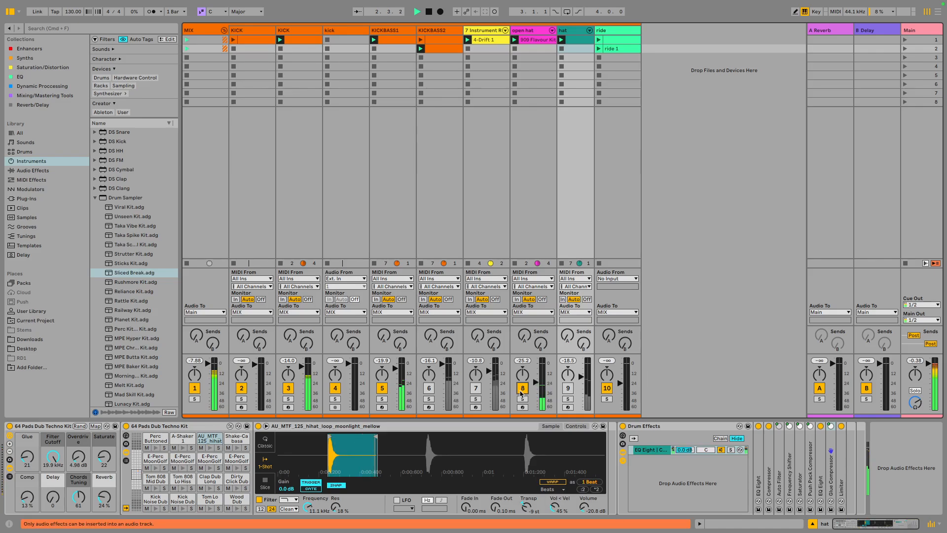
click(568, 388)
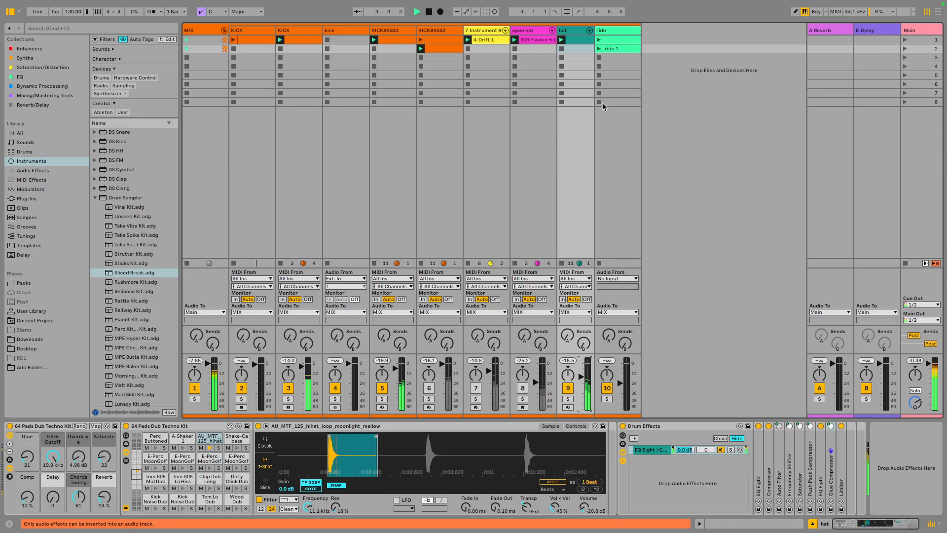
Step: Launch the ride 1 clip and set the ride track's volume to -6.6 dB
click(612, 49)
double_click(612, 50)
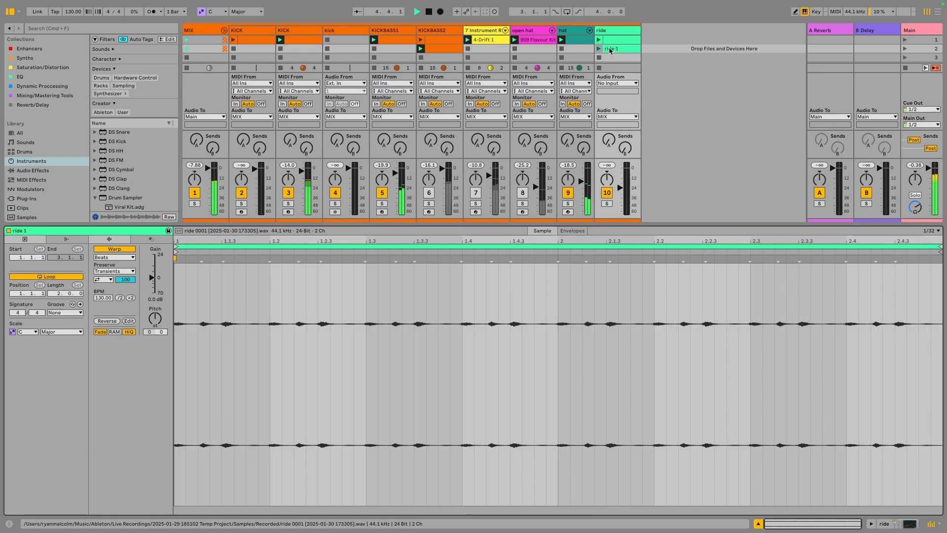
click(599, 48)
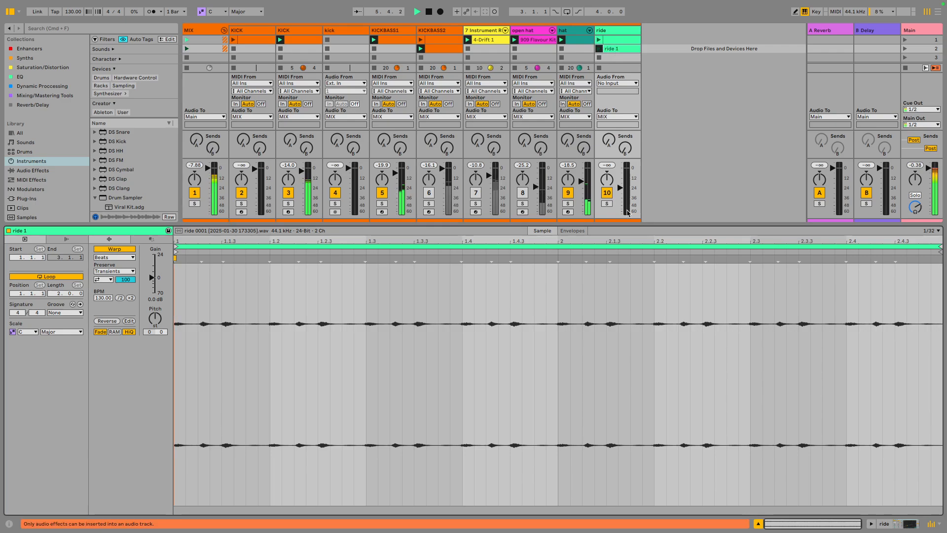
drag(620, 174, 620, 173)
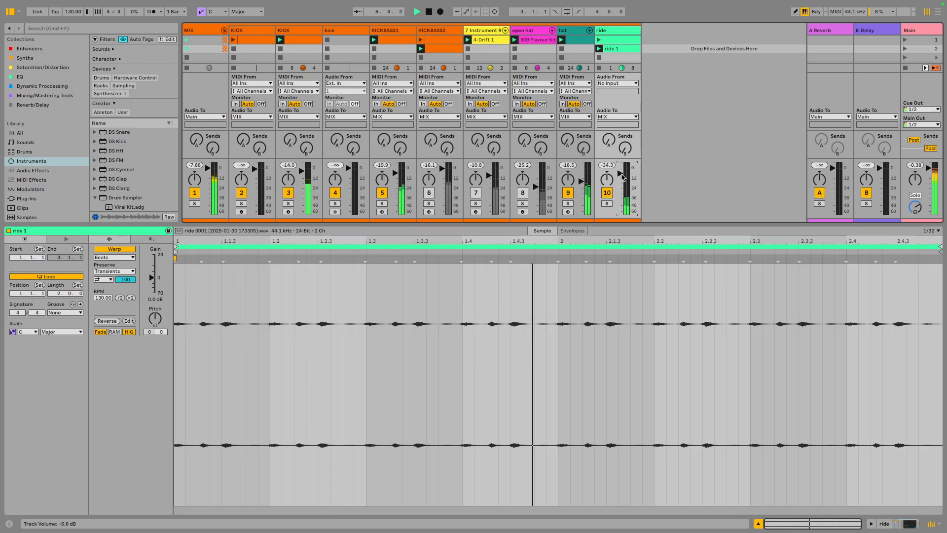
Step: Duplicate the ride track, launch the petra_hats loop clip on the copy and set the copy's volume to -22.6 dB
key(super+v)
click(612, 31)
key(super+v)
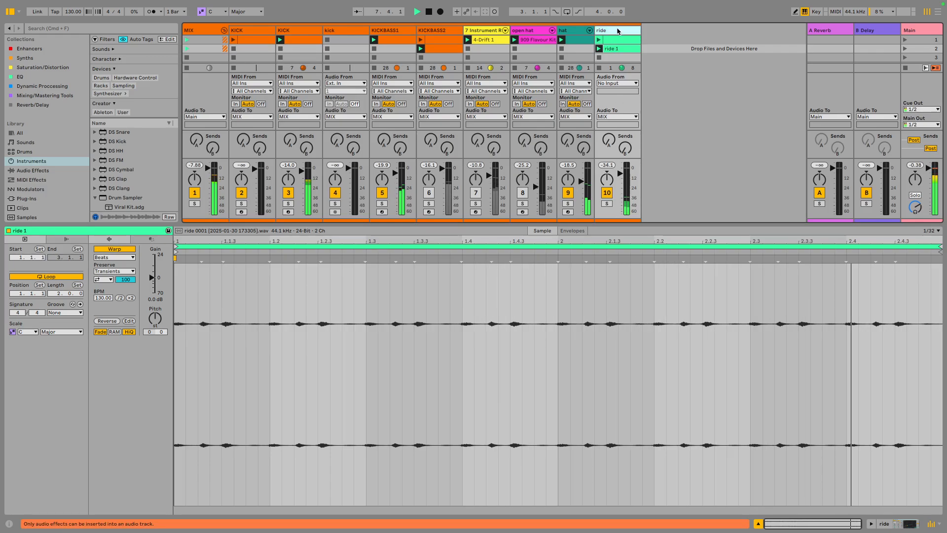
key(super+d)
click(646, 40)
drag(622, 175, 667, 195)
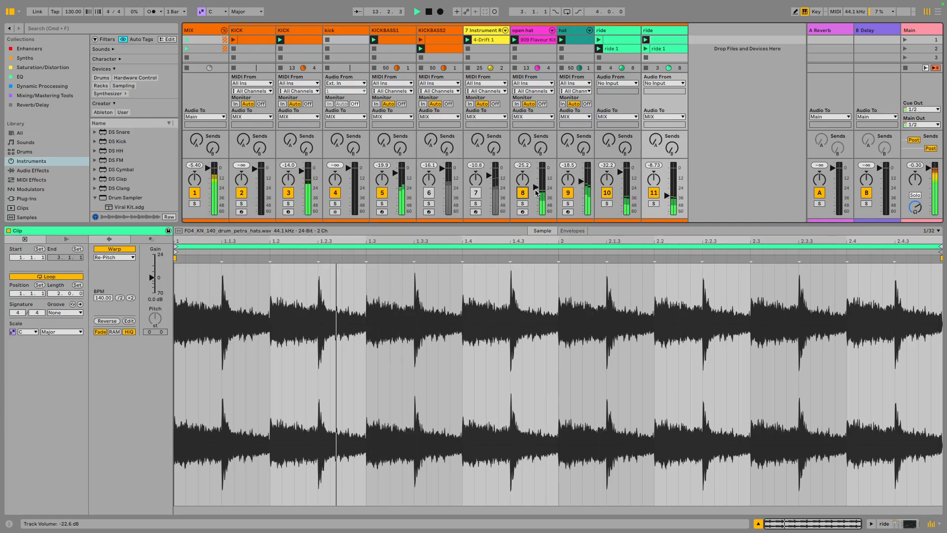
Step: Show the open hat track's devices and switch off its Unfiltered Audio Byome effect
click(528, 39)
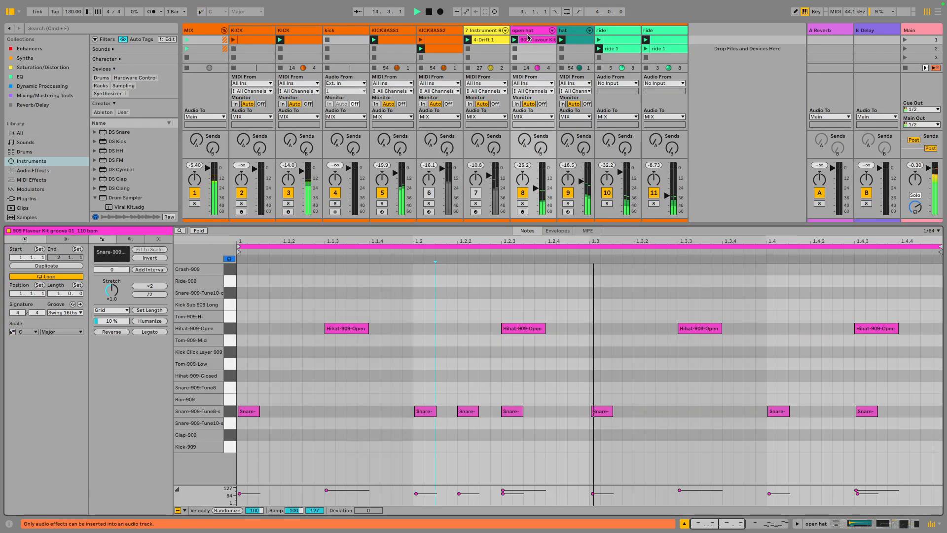
key(shift+Tab)
click(777, 426)
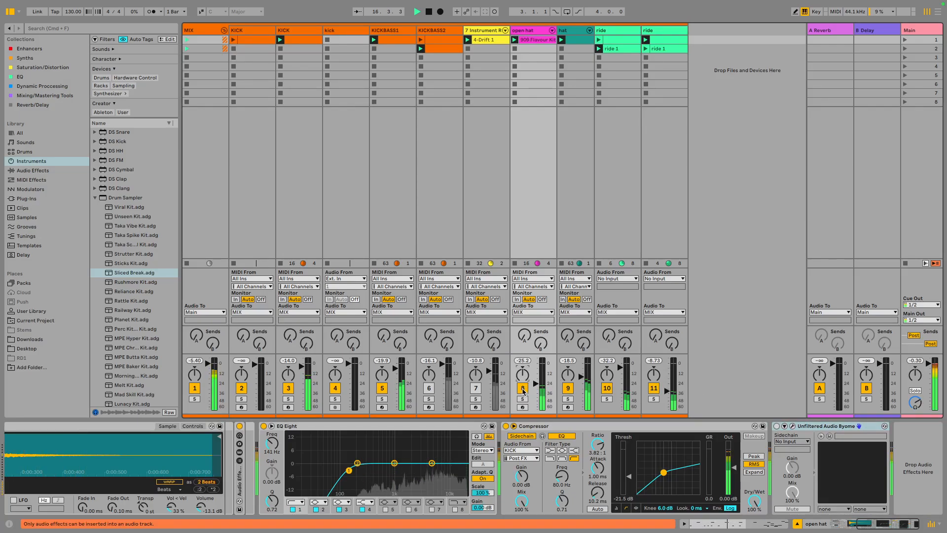
Step: Activate the 7-Instrument Rack track, set its LP Freq macro to 42.8 Hz and lengthen the attack of Drift's Envelope 1
click(475, 387)
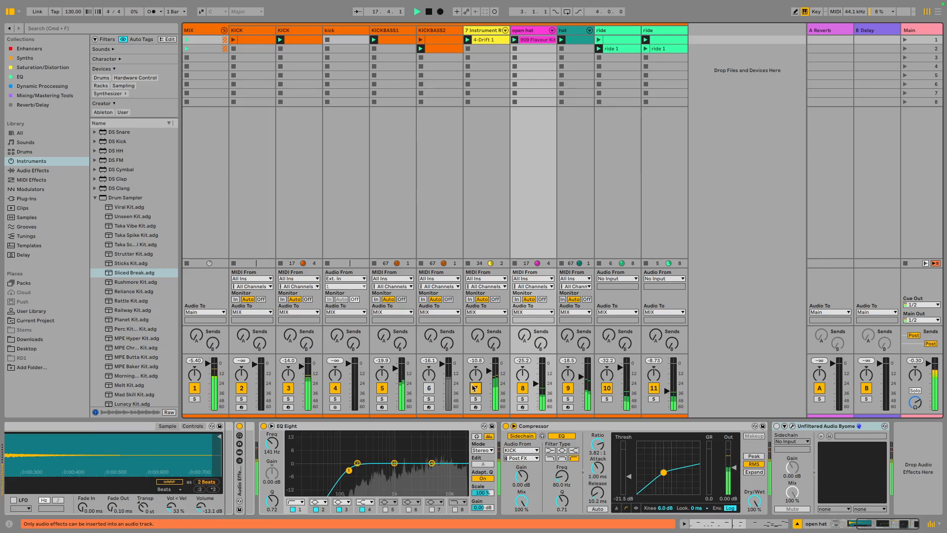
click(481, 30)
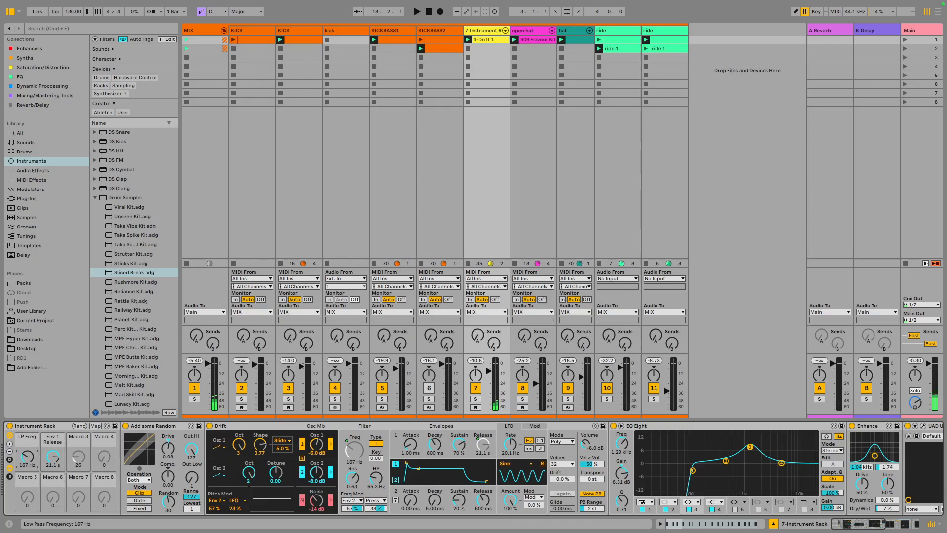
drag(27, 456, 27, 462)
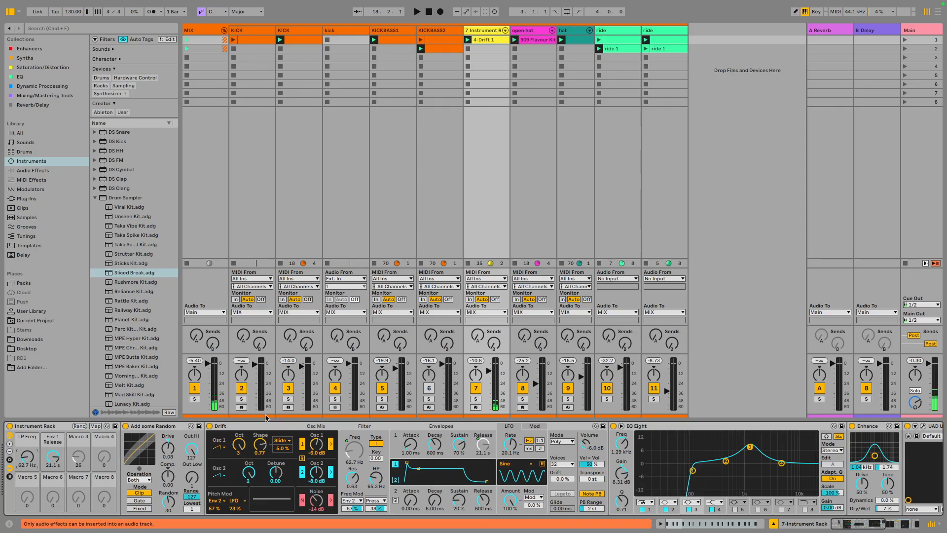
key(space)
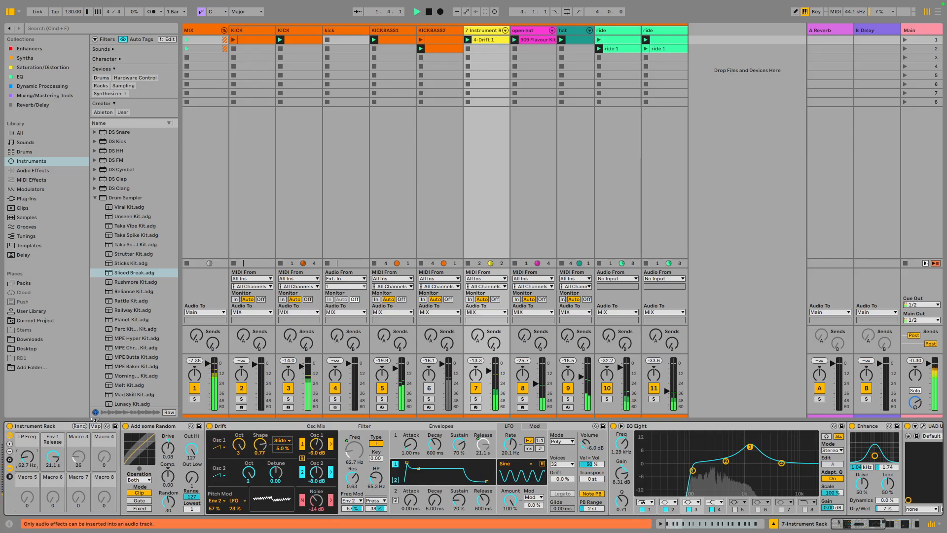
drag(35, 458, 34, 462)
drag(411, 456, 411, 451)
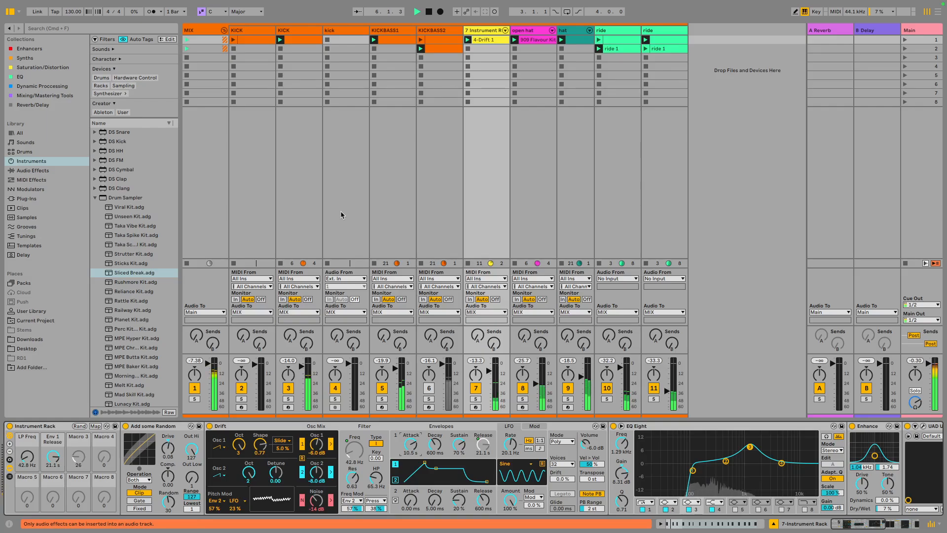
Step: Try a transpose of 0 st on KICKBASS1's Drum Sampler in the full mix and undo it
click(390, 42)
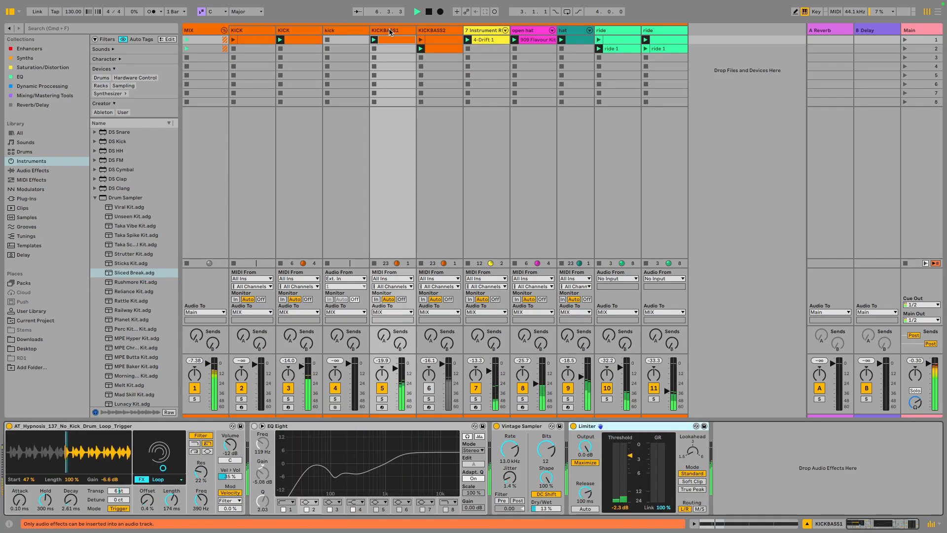
click(254, 426)
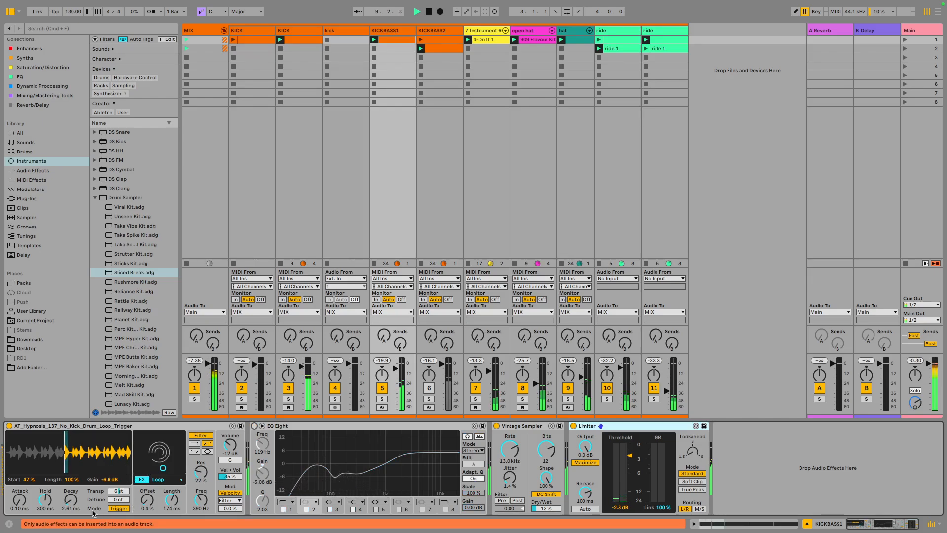
double_click(117, 492)
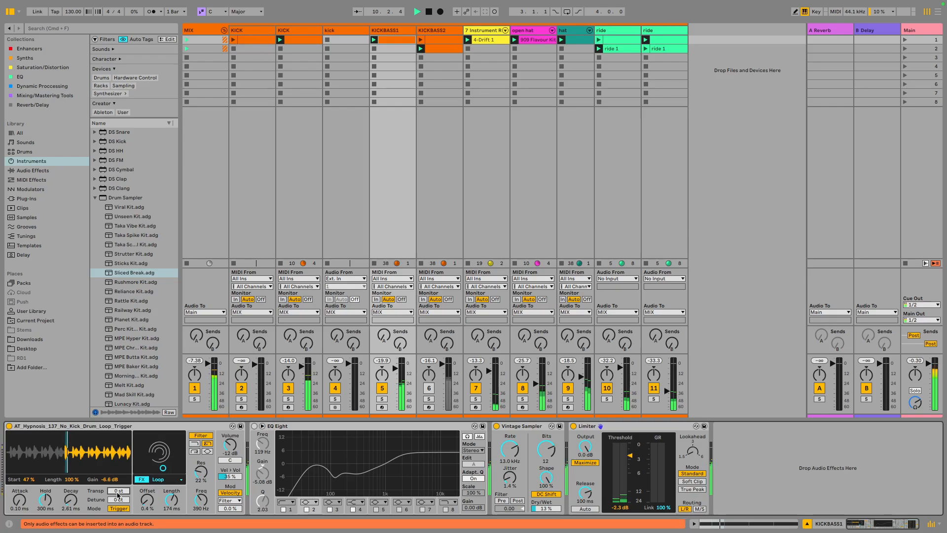
key(super+z)
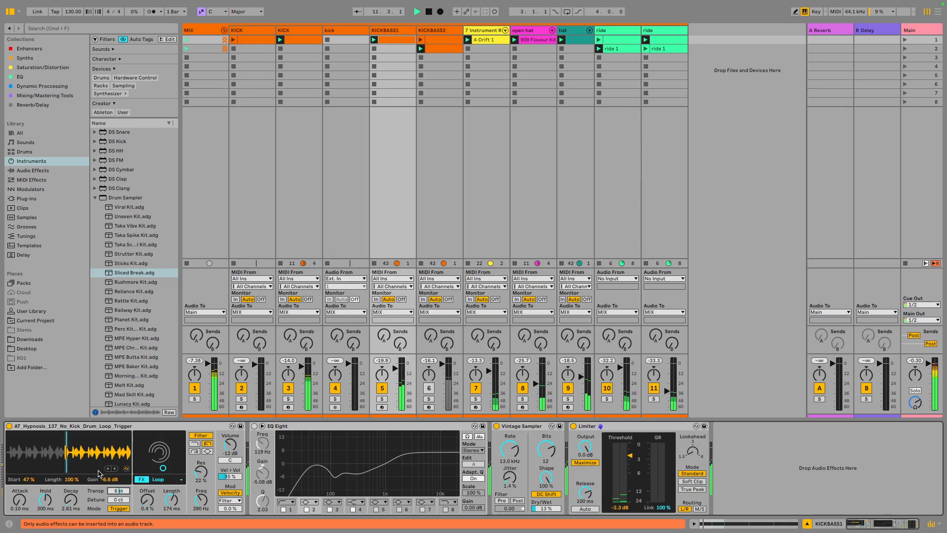
Step: Stop playback, freeze and flatten the KICKBASS1 track, and play the flattened audio soloed
key(space)
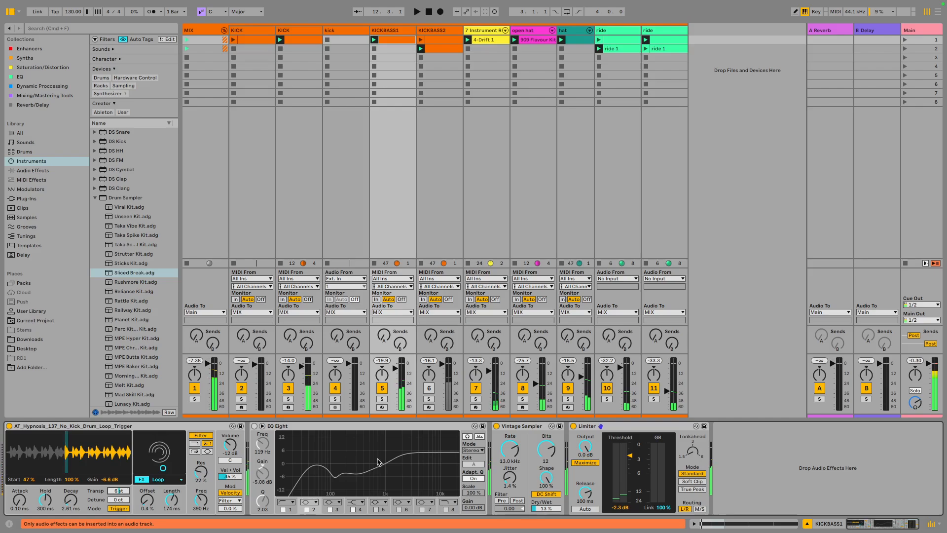
click(381, 398)
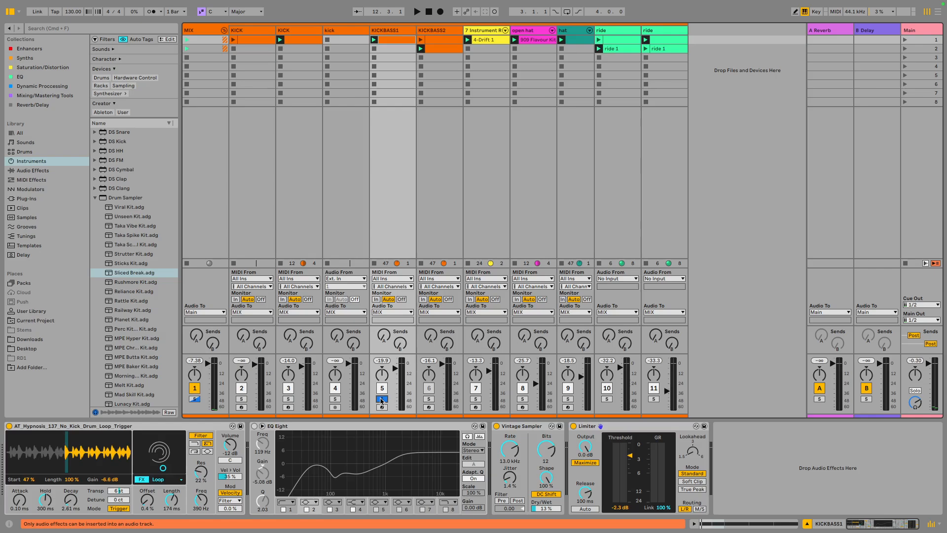
click(380, 30)
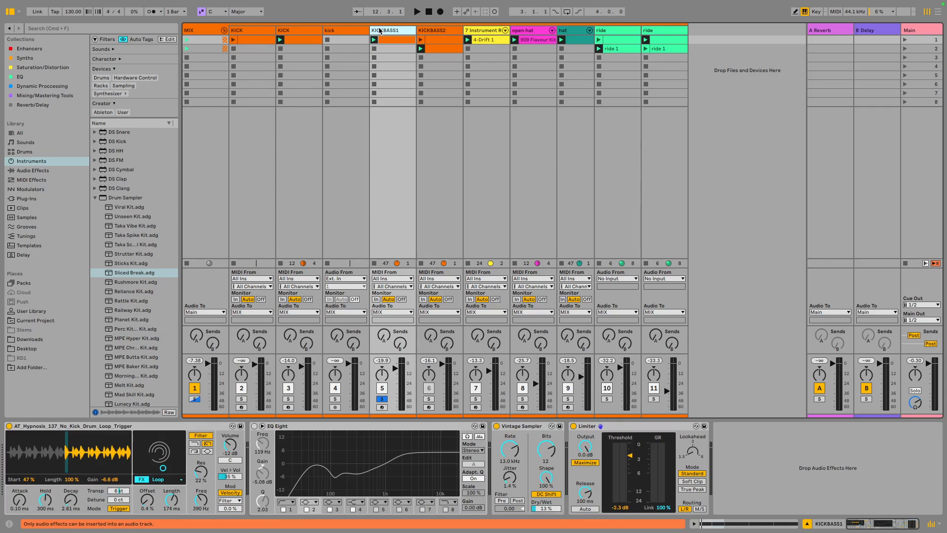
right_click(380, 31)
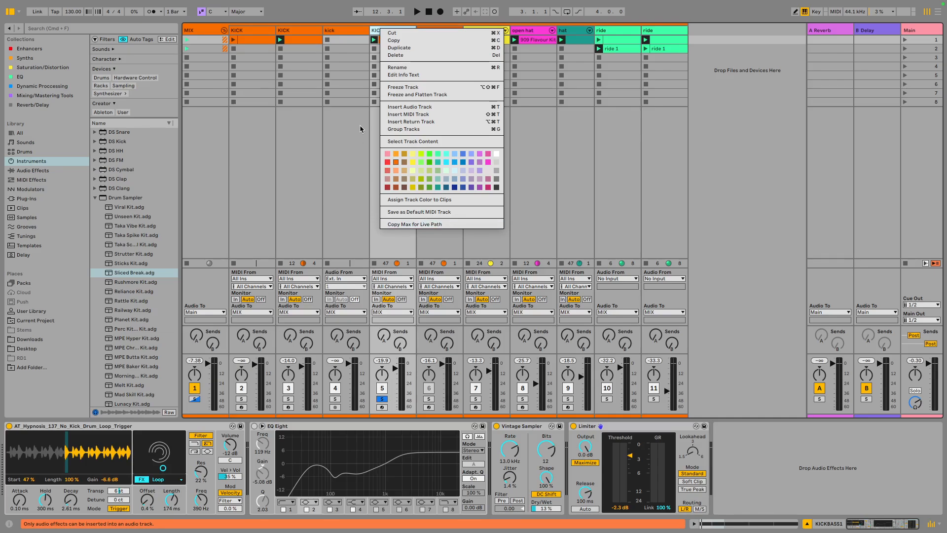
click(393, 94)
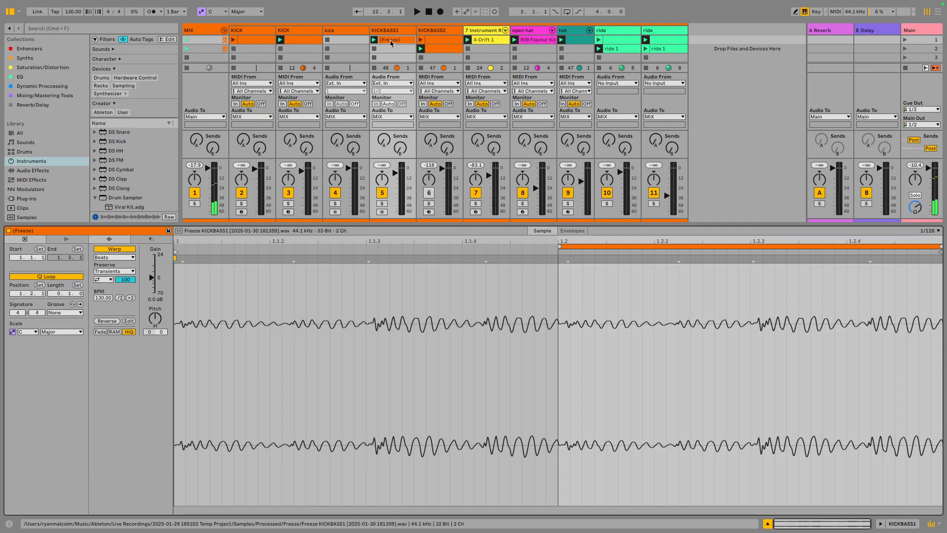
click(383, 203)
key(space)
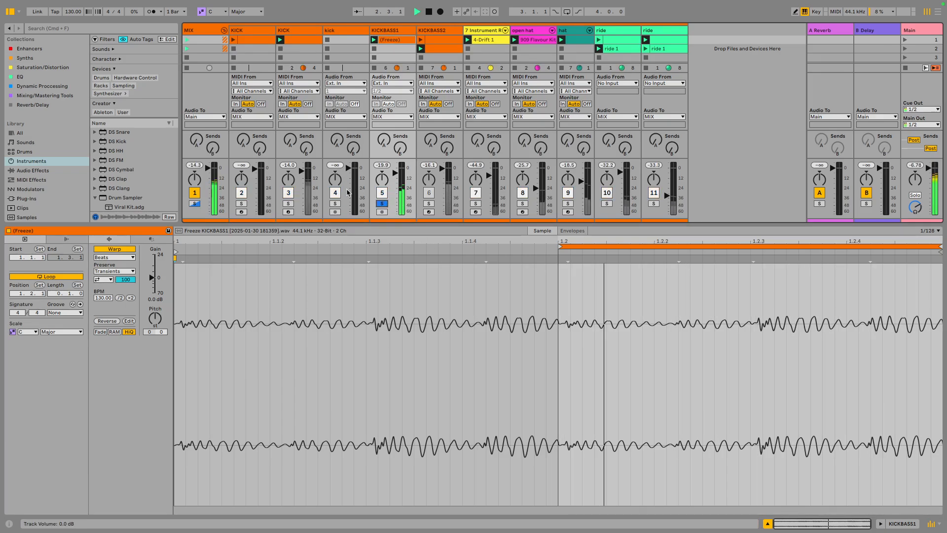
Step: Show the flattened KICKBASS1 track's device chain, unsolo the track and play it in the full mix
click(388, 31)
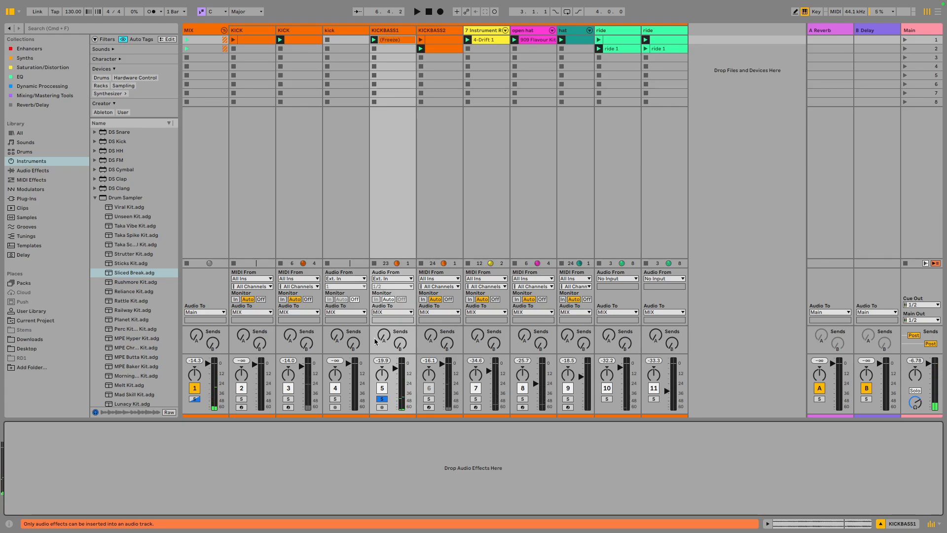
click(380, 399)
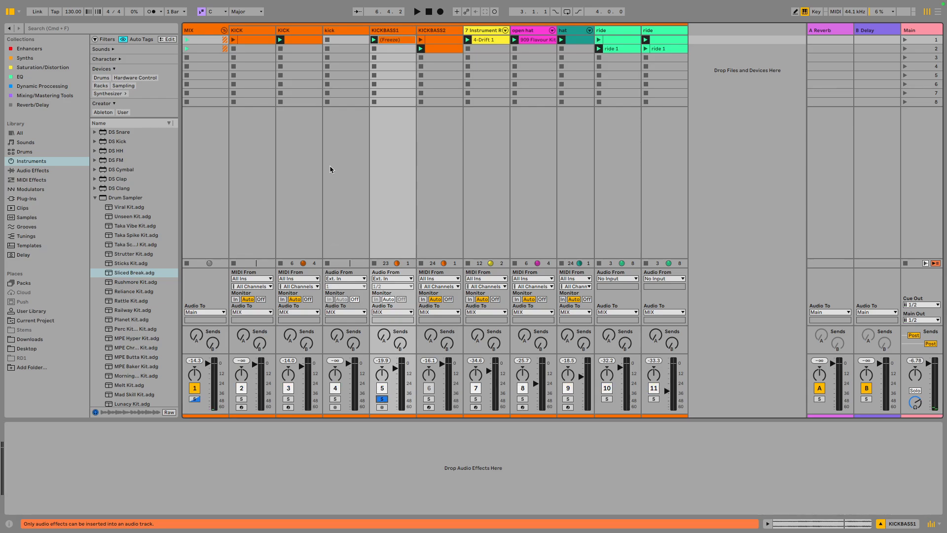
click(382, 398)
key(space)
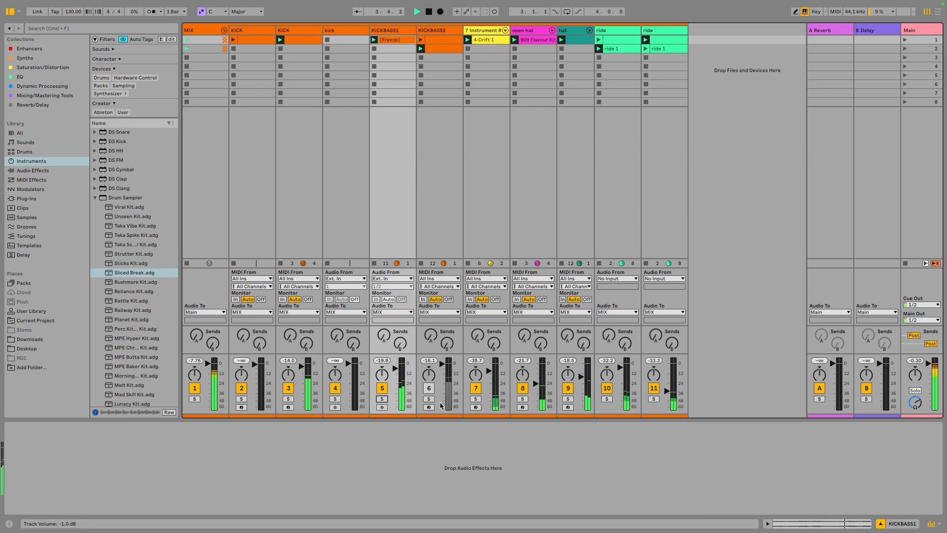
Step: Deactivate the KICKBASS1 track and play the active KICKBASS2 track soloed with its second-slot MIDI clip open
click(380, 389)
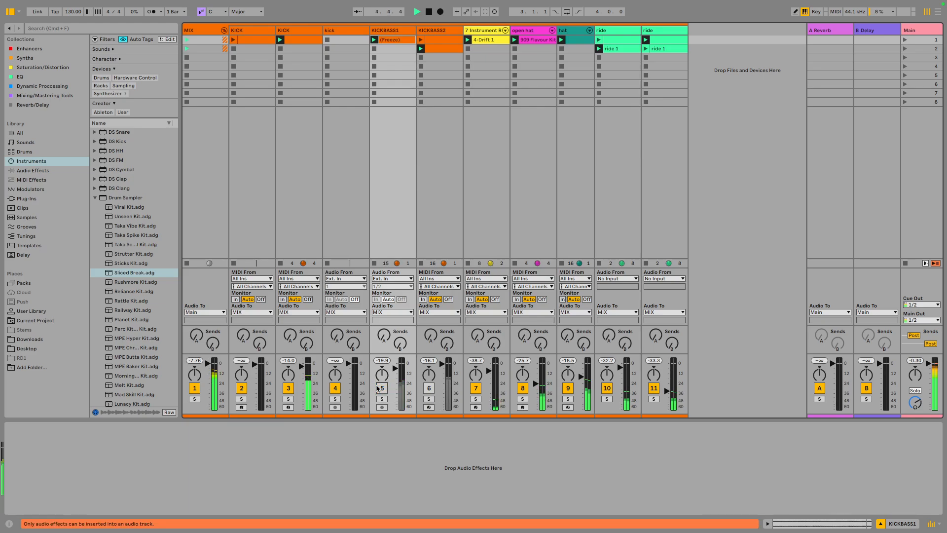
double_click(442, 48)
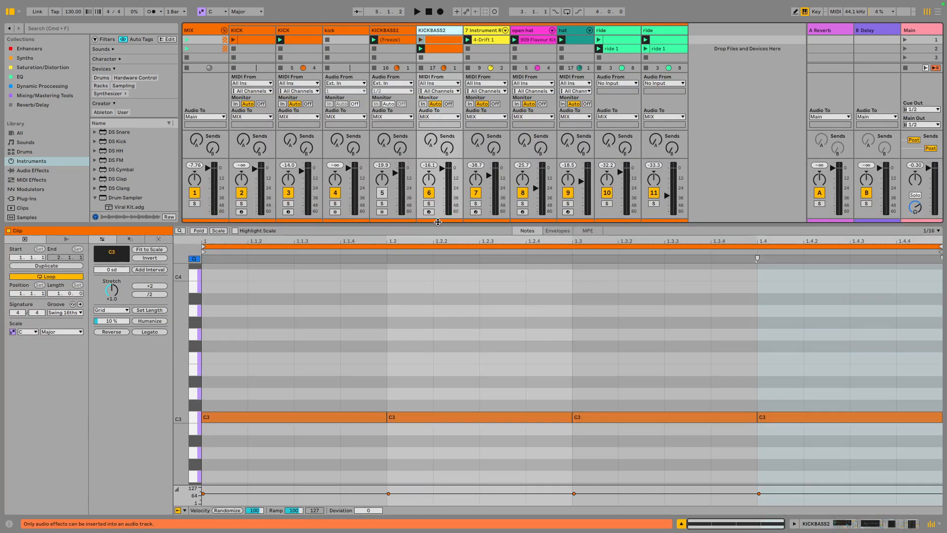
click(431, 203)
key(space)
key(space)
Step: Show KICKBASS2's device chain, compare the track in the full mix and soloed, and stop playback
double_click(441, 31)
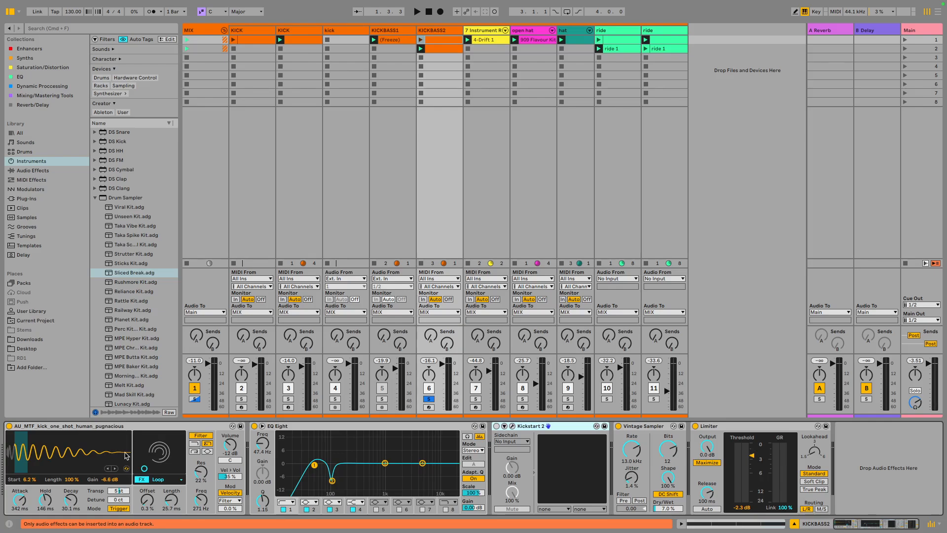
key(space)
click(426, 399)
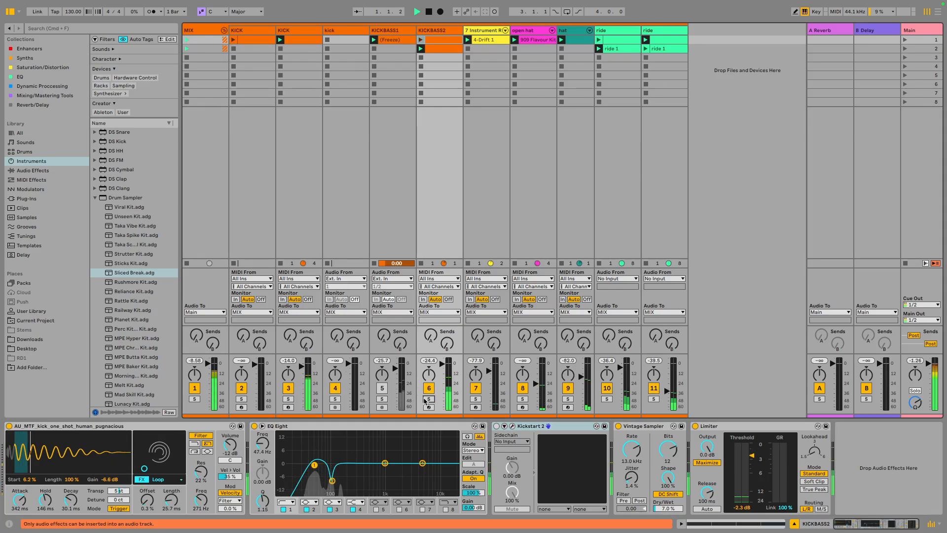
click(426, 399)
key(space)
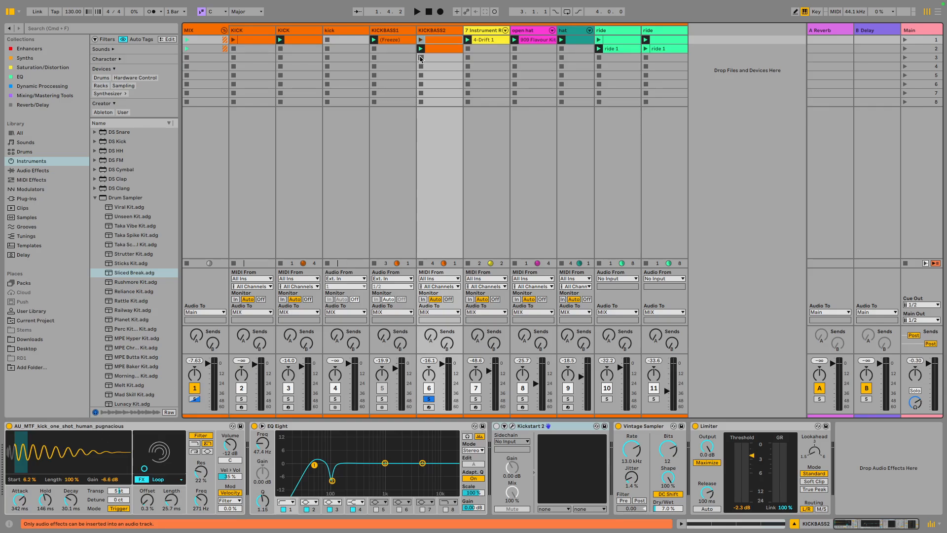
Step: Delete the KICKBASS2 track from the set
click(432, 32)
key(Delete)
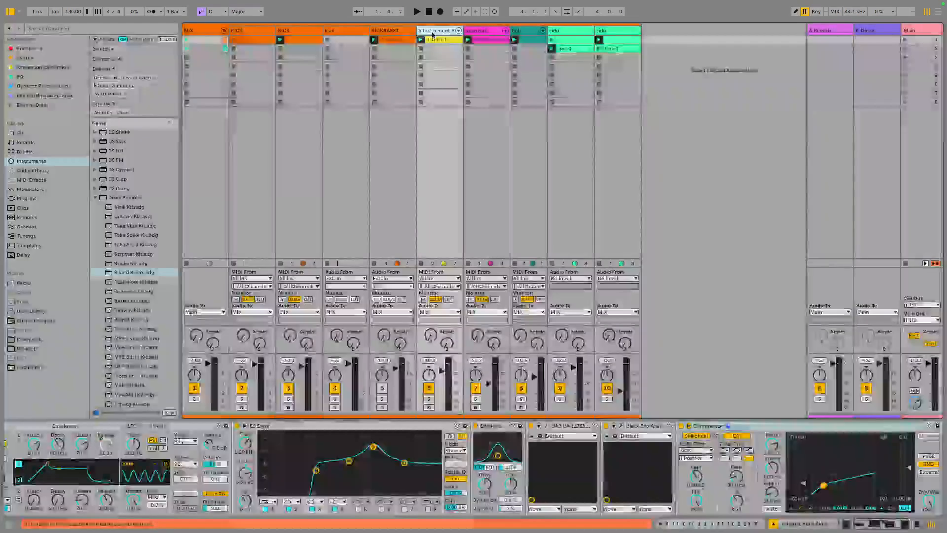